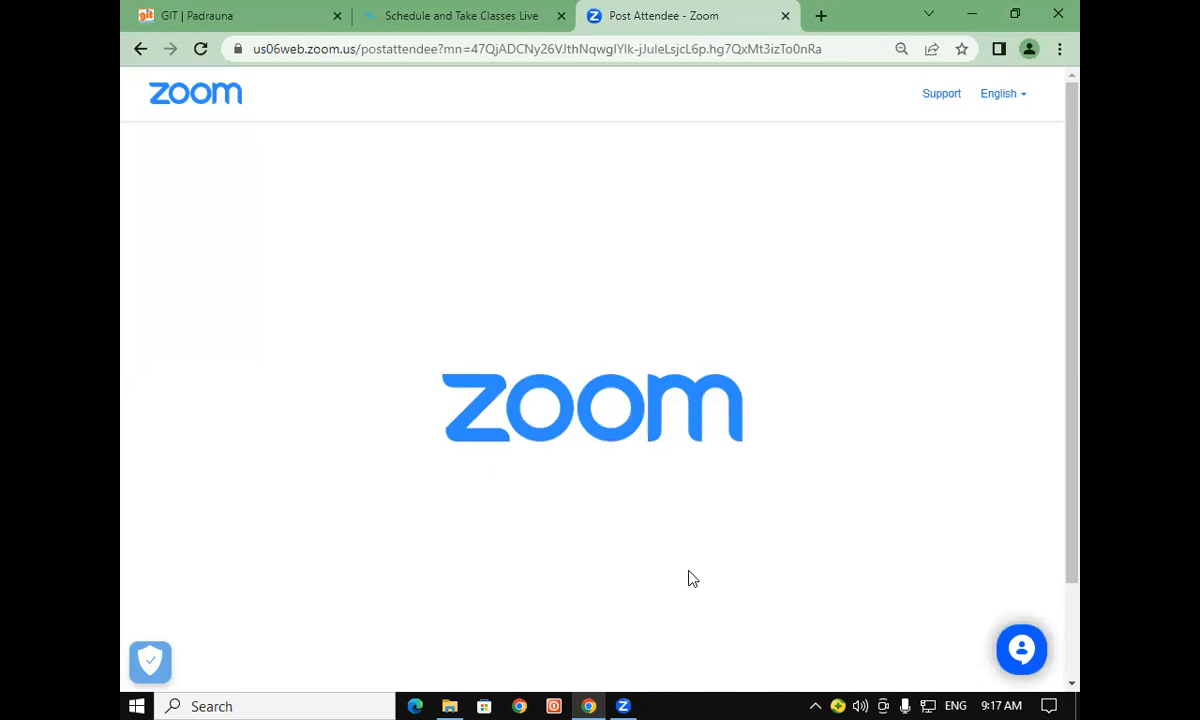
Launch Word by running the command winword from the Run dialog, and close its start screen again.
key("super+r")
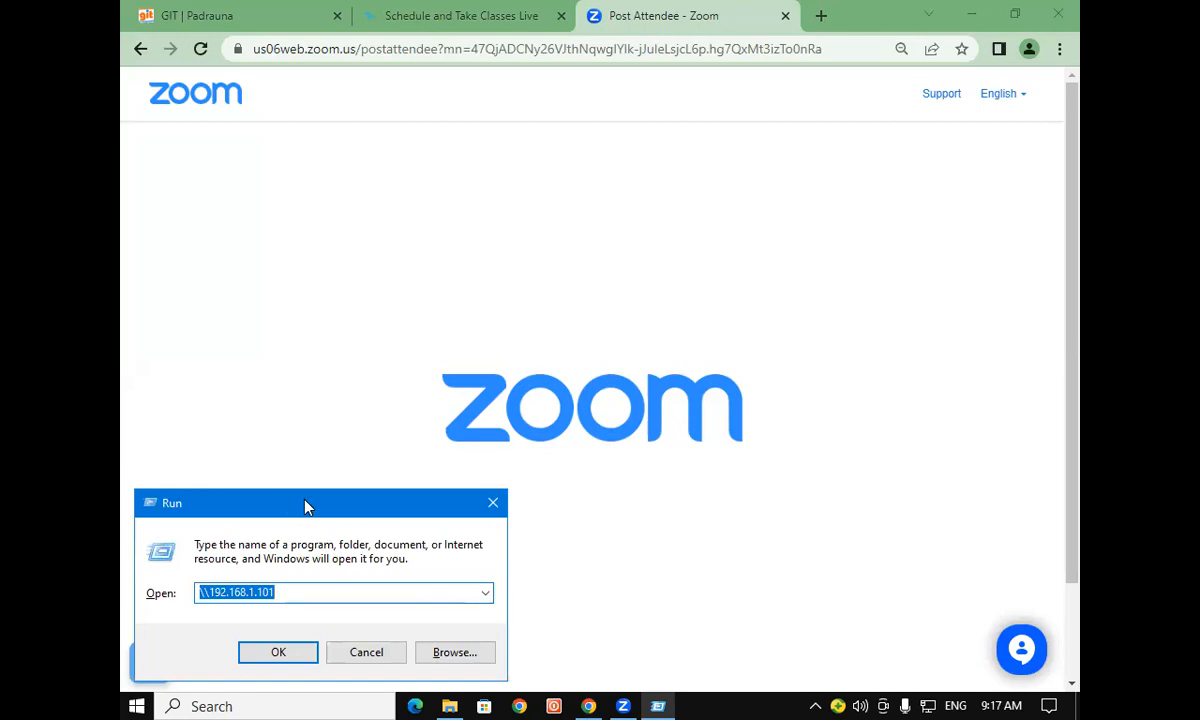
left_click_drag(305, 507, 511, 255)
type("winword")
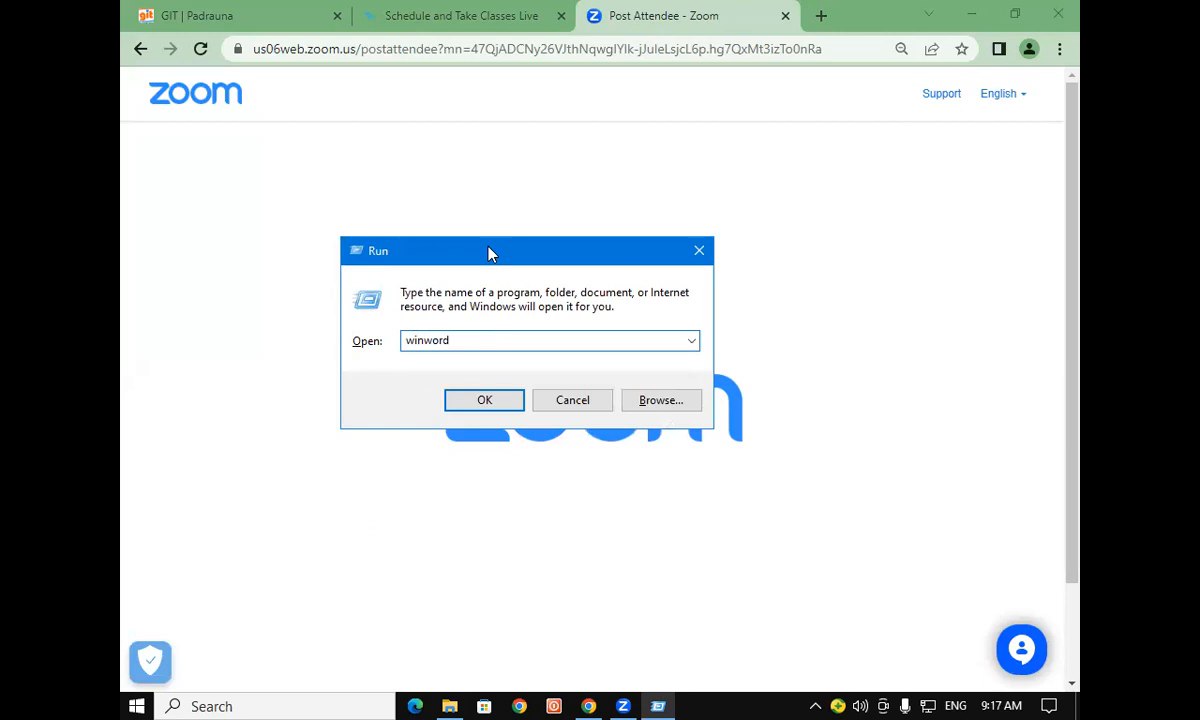
key("Return")
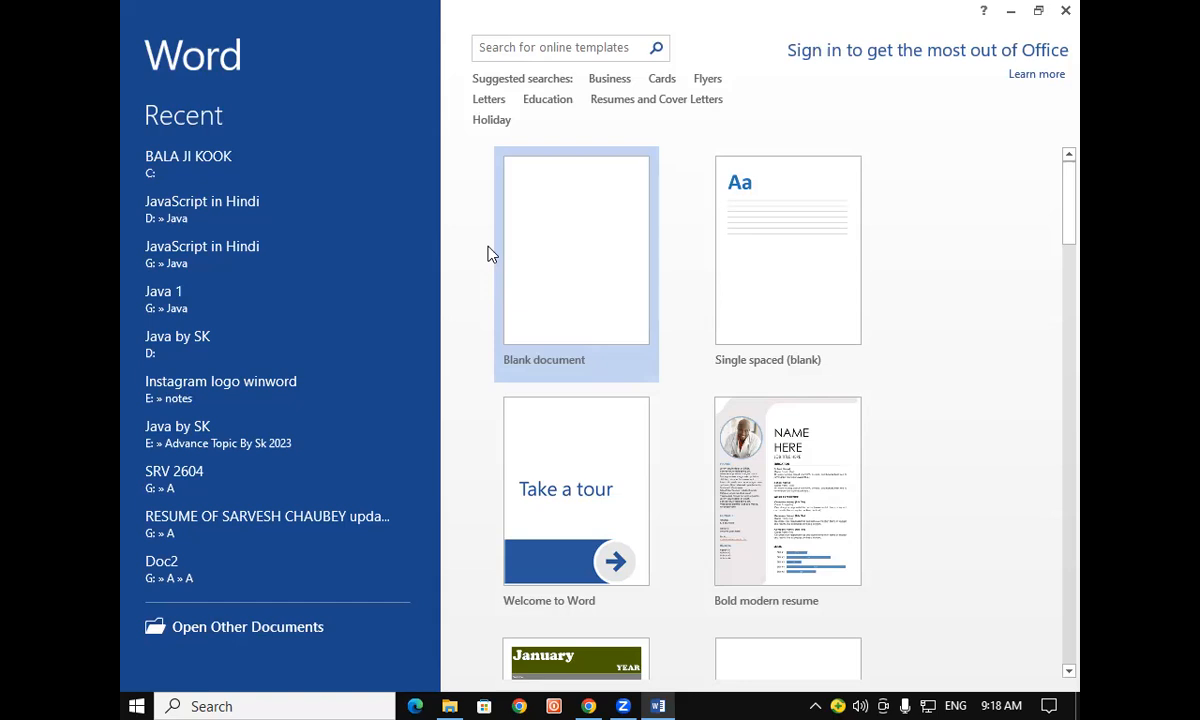
left_click(1066, 10)
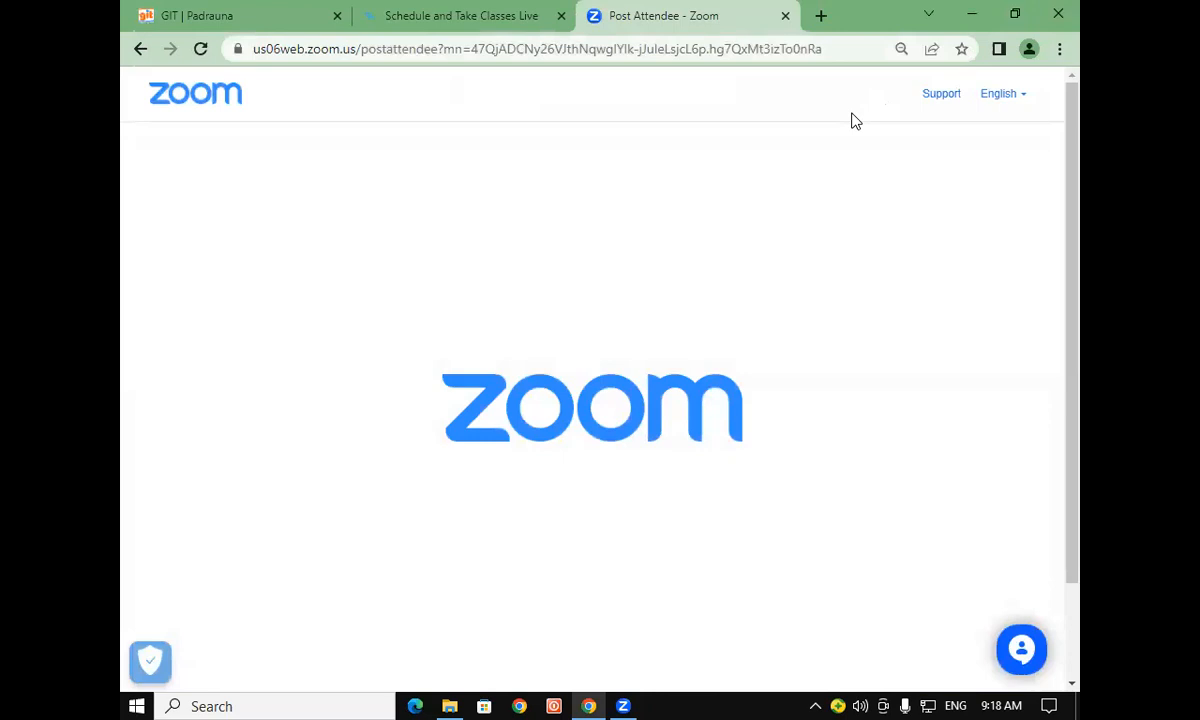
Reopen the Run dialog, move it over the upper part of the page and execute the remembered winword command.
key("super+r")
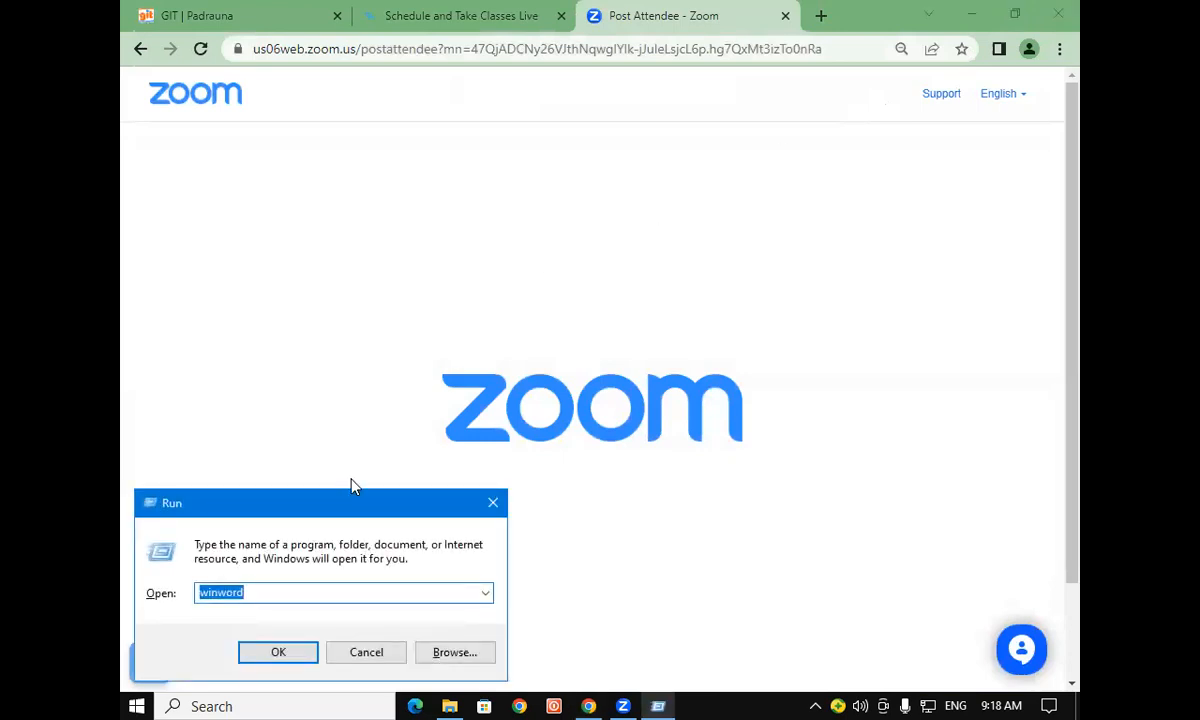
left_click_drag(349, 497, 509, 161)
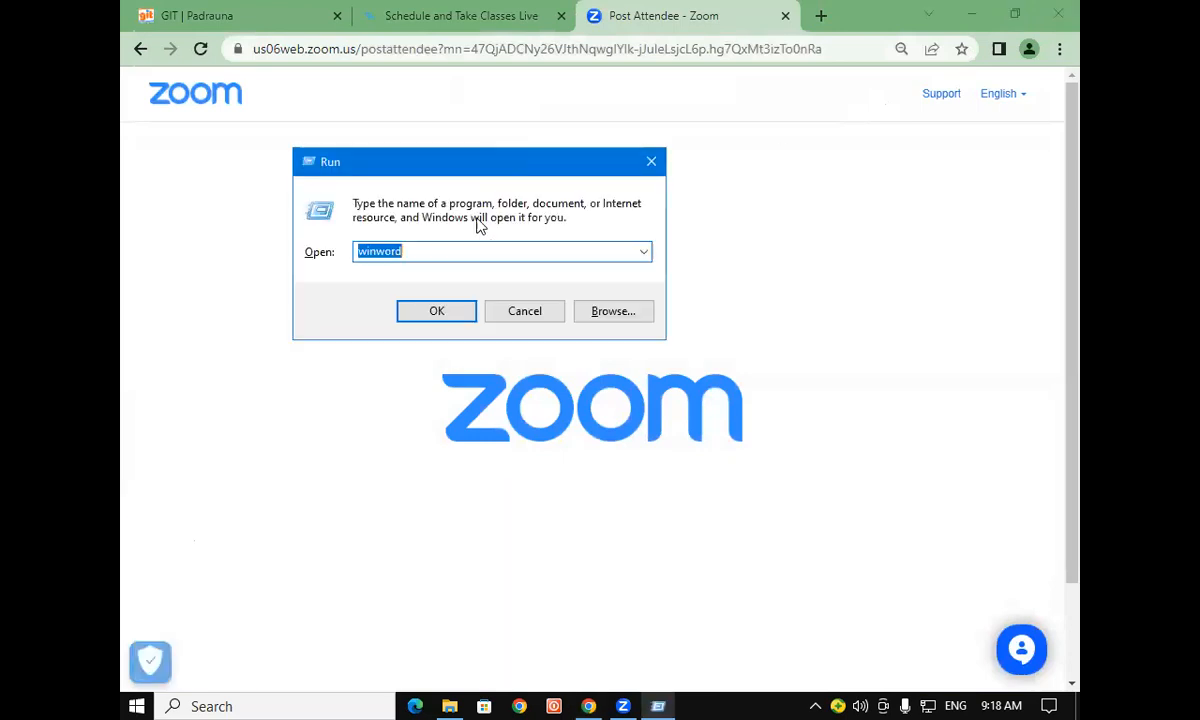
left_click(445, 313)
left_click(445, 313)
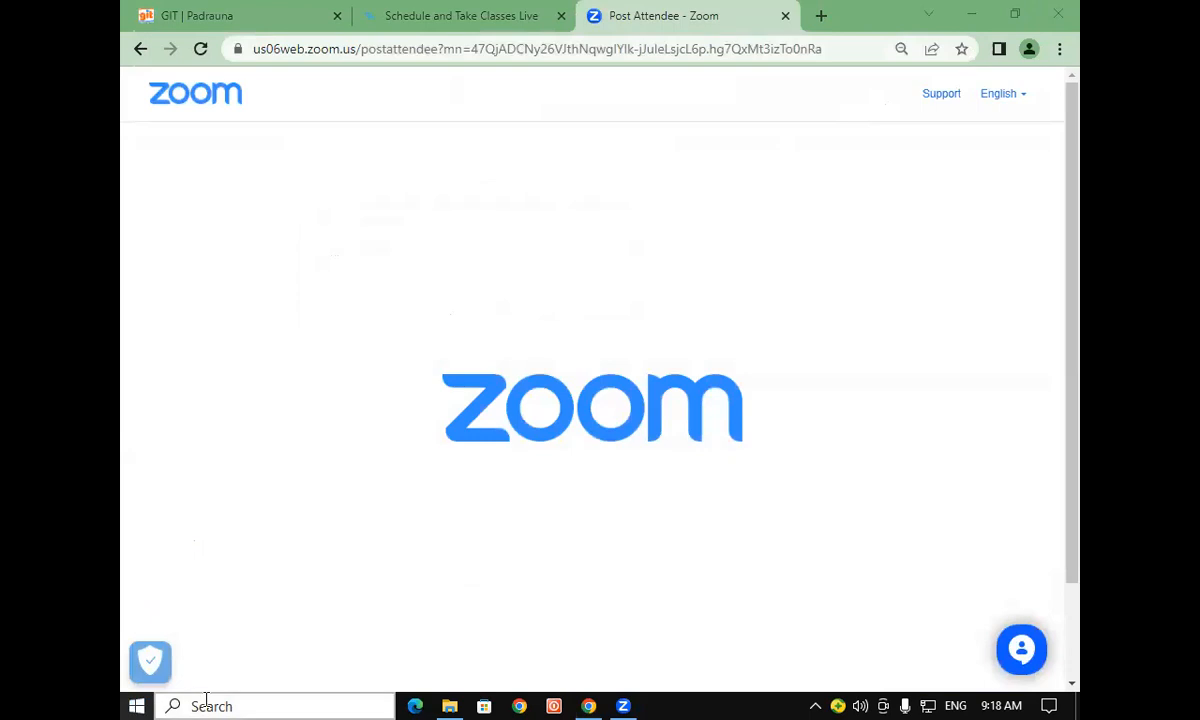
Search Windows for "word" and launch the Word 2013 app.
left_click(240, 702)
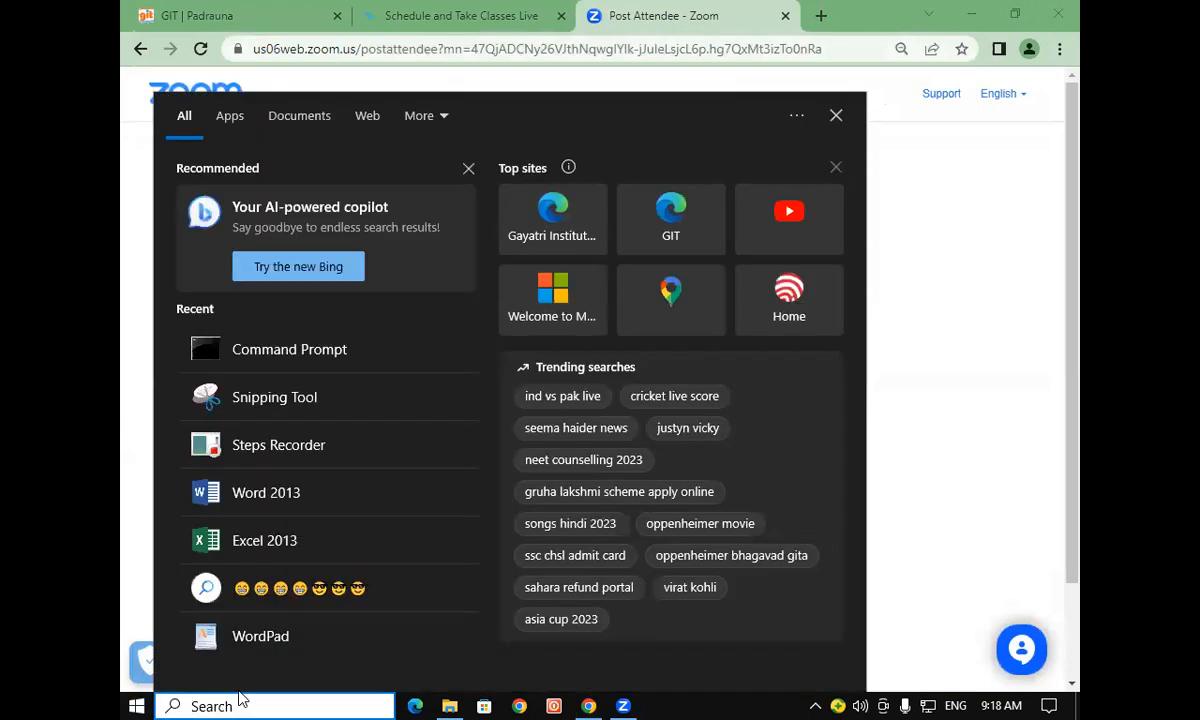
type("word")
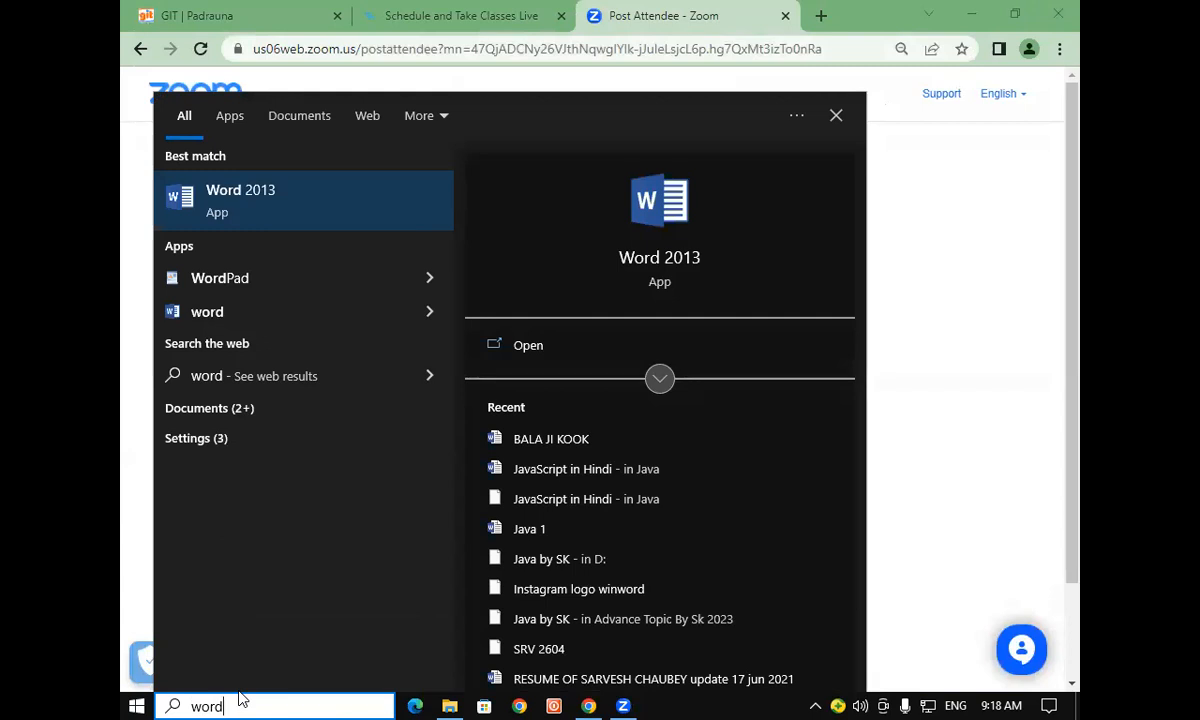
key("Return")
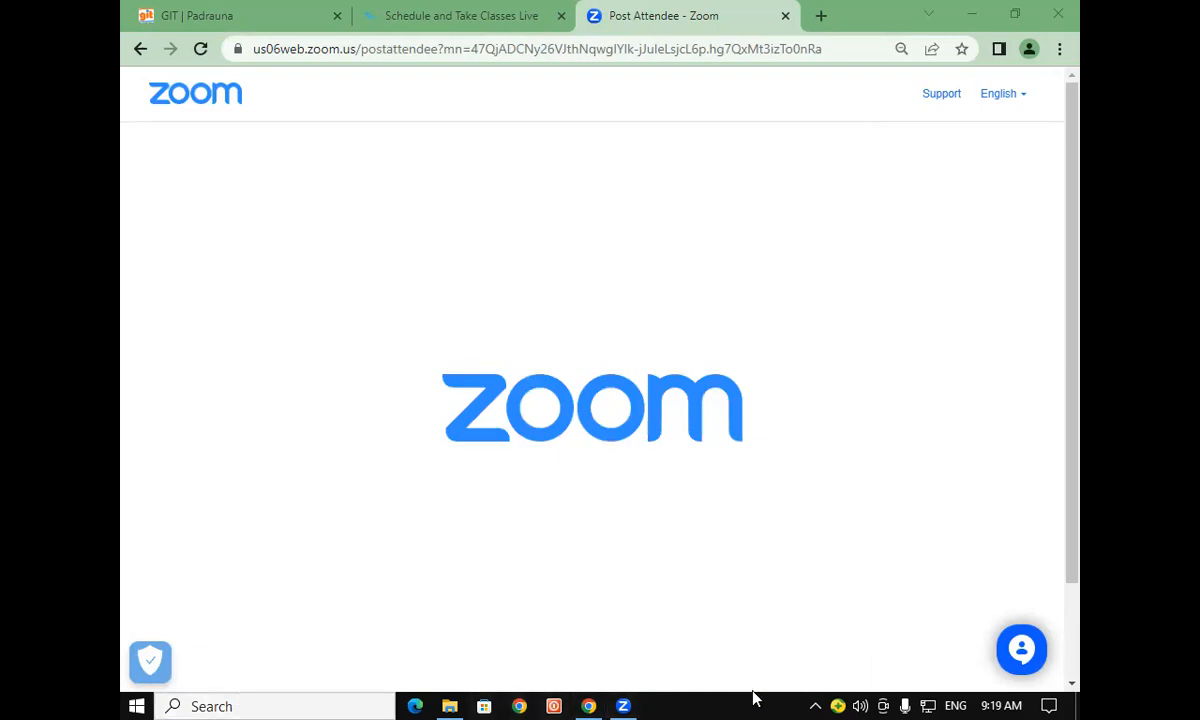
Handwrite the version numbers 2003, 2007, 2010, 13, 16, 19, 21 and 365 in red over the Zoom page.
mouse_move(324, 266)
left_mouse_down()
mouse_move(352, 258)
mouse_move(366, 307)
mouse_move(385, 262)
mouse_move(424, 246)
mouse_move(430, 220)
mouse_move(462, 256)
left_mouse_up()
mouse_move(352, 374)
left_mouse_down()
mouse_move(380, 386)
mouse_move(408, 332)
mouse_move(437, 341)
mouse_move(425, 312)
mouse_move(502, 330)
left_mouse_up()
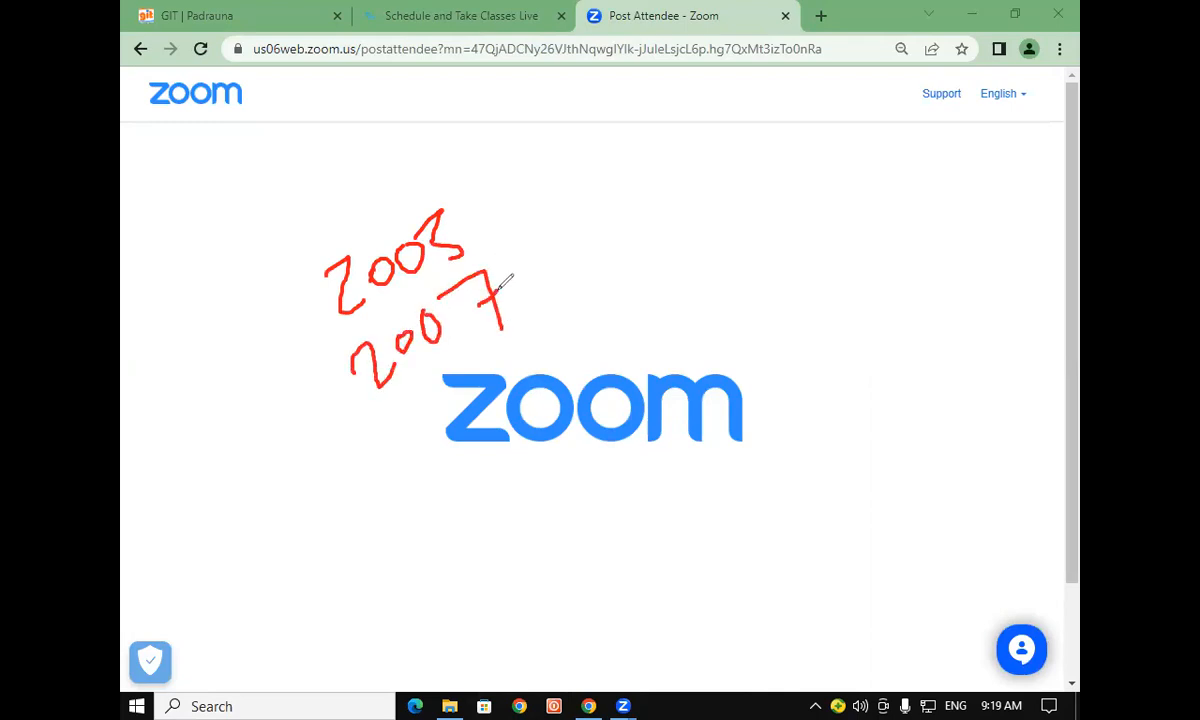
mouse_move(392, 440)
left_mouse_down()
mouse_move(405, 428)
mouse_move(440, 456)
left_mouse_up()
mouse_move(458, 398)
left_mouse_down()
mouse_move(447, 430)
mouse_move(455, 392)
mouse_move(469, 412)
mouse_move(503, 399)
mouse_move(474, 402)
left_mouse_up()
left_click_drag(459, 492, 481, 538)
mouse_move(488, 466)
left_mouse_down()
mouse_move(500, 470)
mouse_move(488, 516)
left_mouse_up()
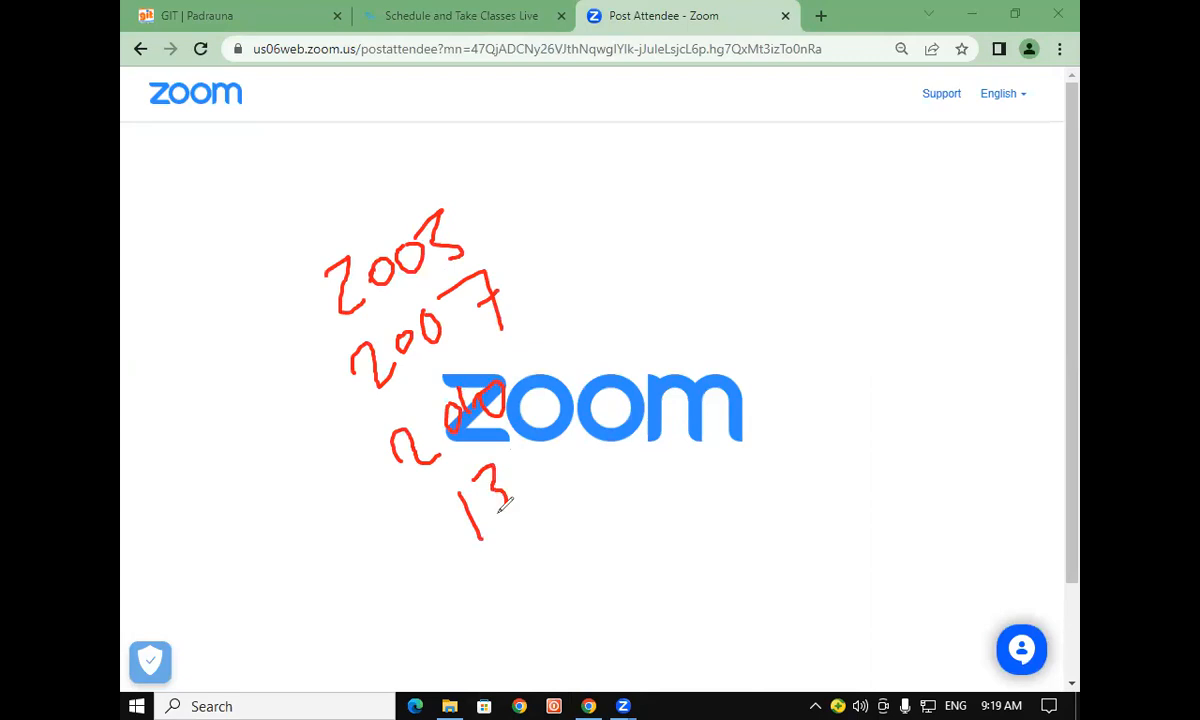
left_click_drag(606, 452, 609, 495)
mouse_move(637, 451)
left_mouse_down()
mouse_move(634, 487)
mouse_move(623, 469)
left_mouse_up()
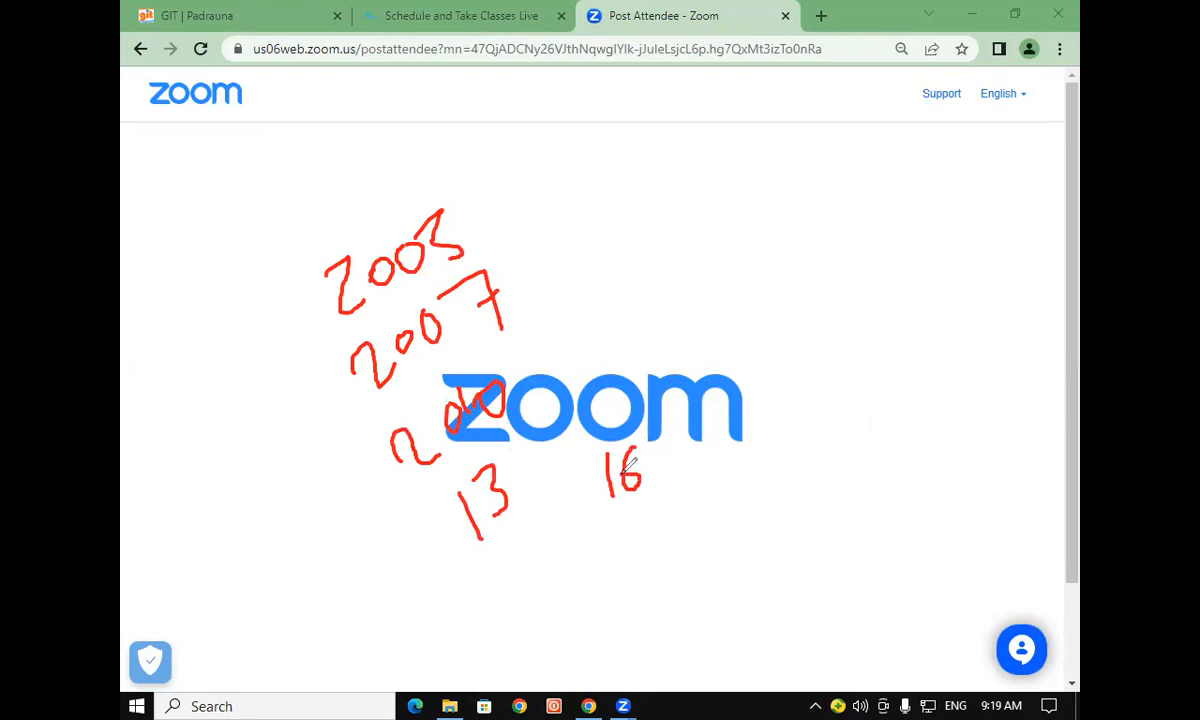
mouse_move(712, 328)
left_mouse_down()
mouse_move(708, 362)
mouse_move(745, 322)
mouse_move(742, 385)
left_mouse_up()
left_click_drag(799, 320, 833, 361)
left_click_drag(838, 309, 836, 366)
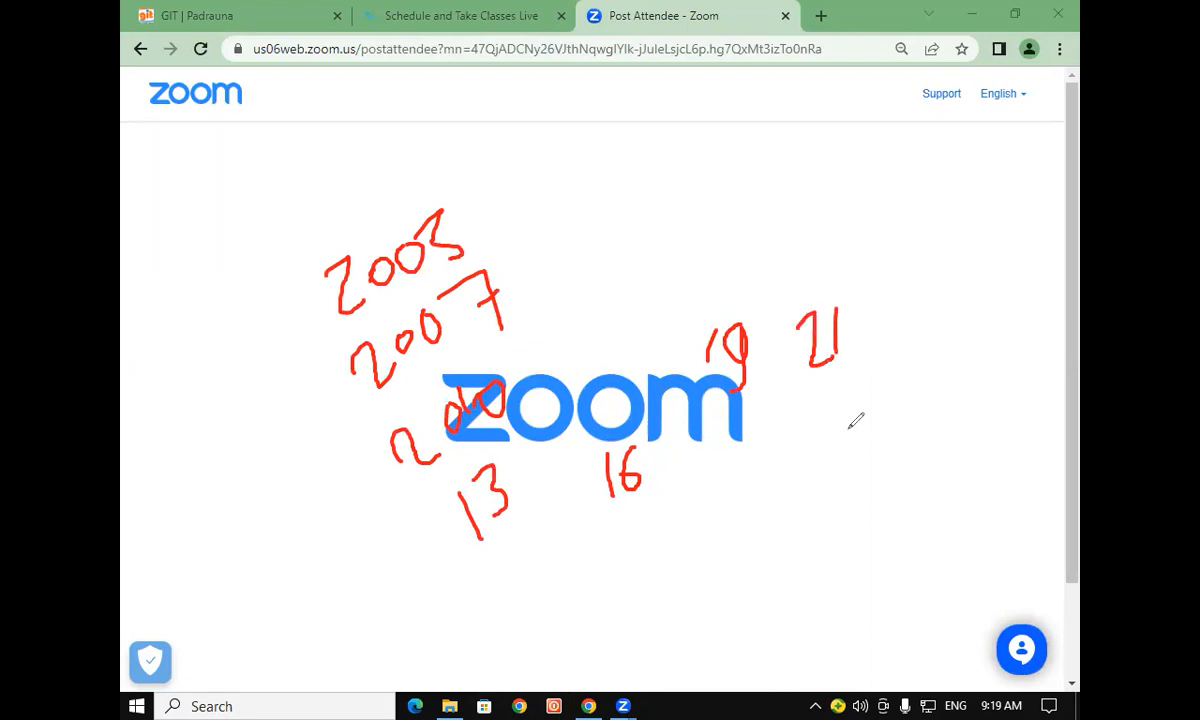
mouse_move(738, 482)
left_mouse_down()
mouse_move(793, 482)
mouse_move(812, 532)
left_mouse_up()
left_click_drag(840, 455, 843, 500)
mouse_move(885, 428)
left_mouse_down()
mouse_move(860, 432)
mouse_move(887, 472)
mouse_move(864, 502)
left_mouse_up()
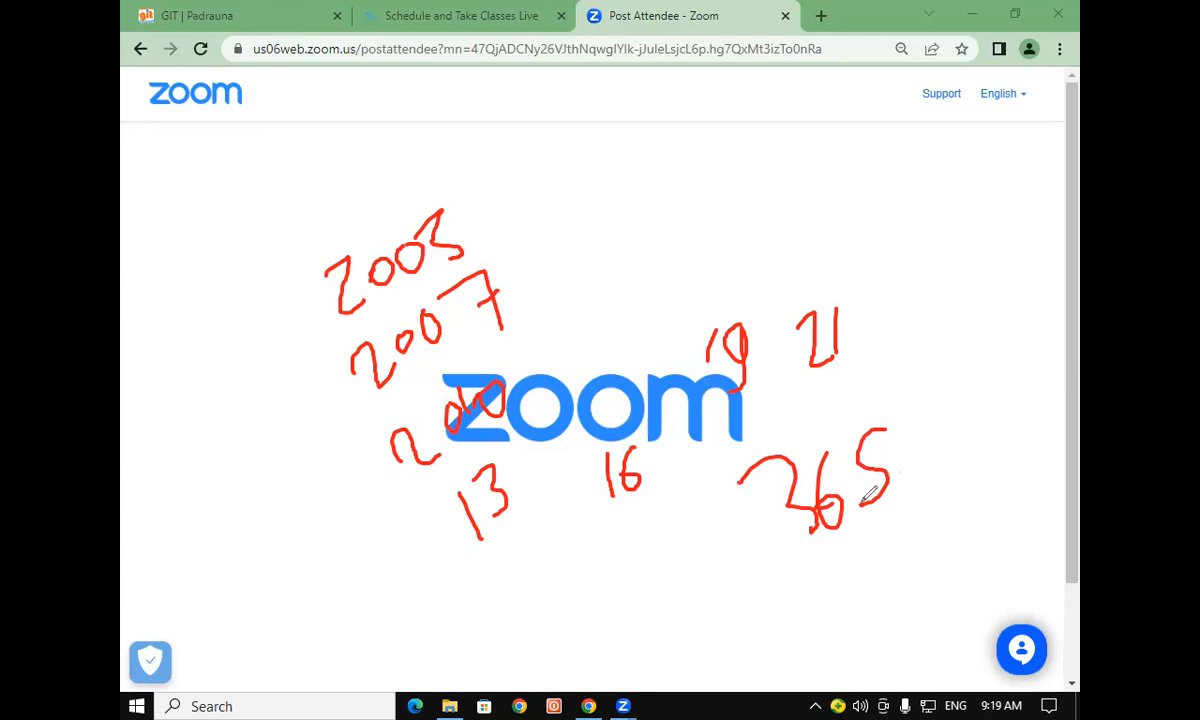
Underline the handwritten 16, 19, 13, 21 and 365, and clear all annotations from the screen.
left_click_drag(612, 508, 628, 503)
left_click_drag(712, 419, 740, 396)
left_click_drag(480, 557, 527, 520)
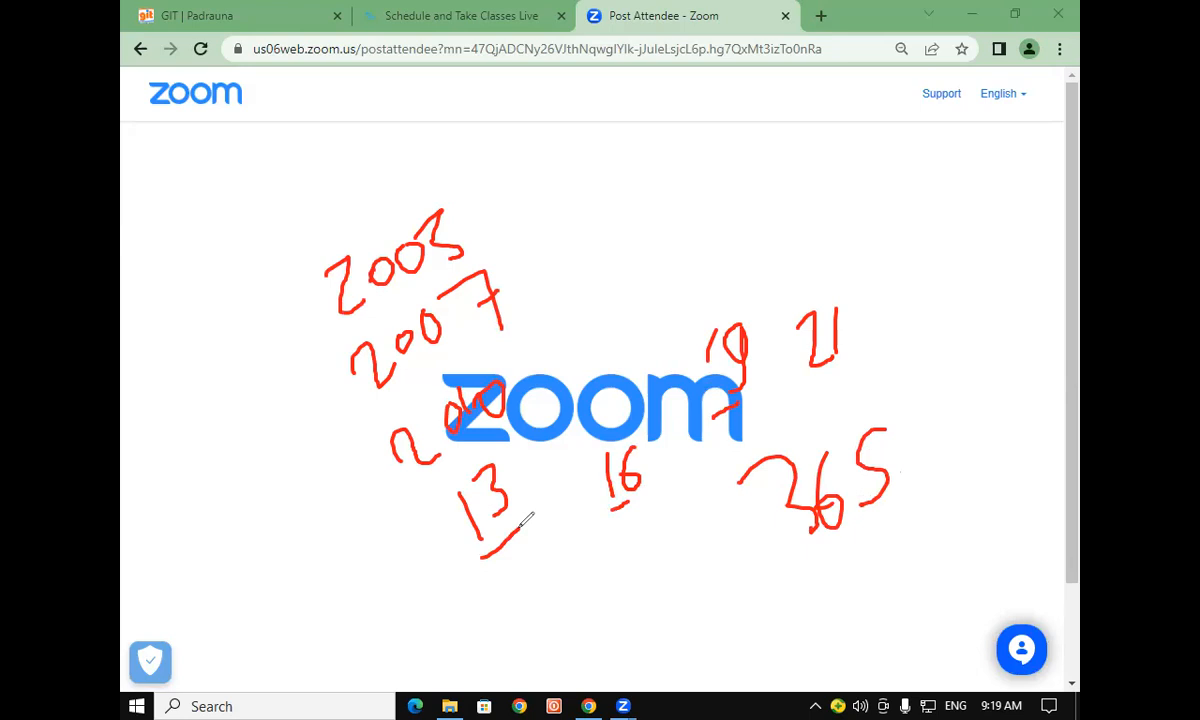
left_click_drag(801, 380, 838, 376)
left_click_drag(825, 558, 887, 524)
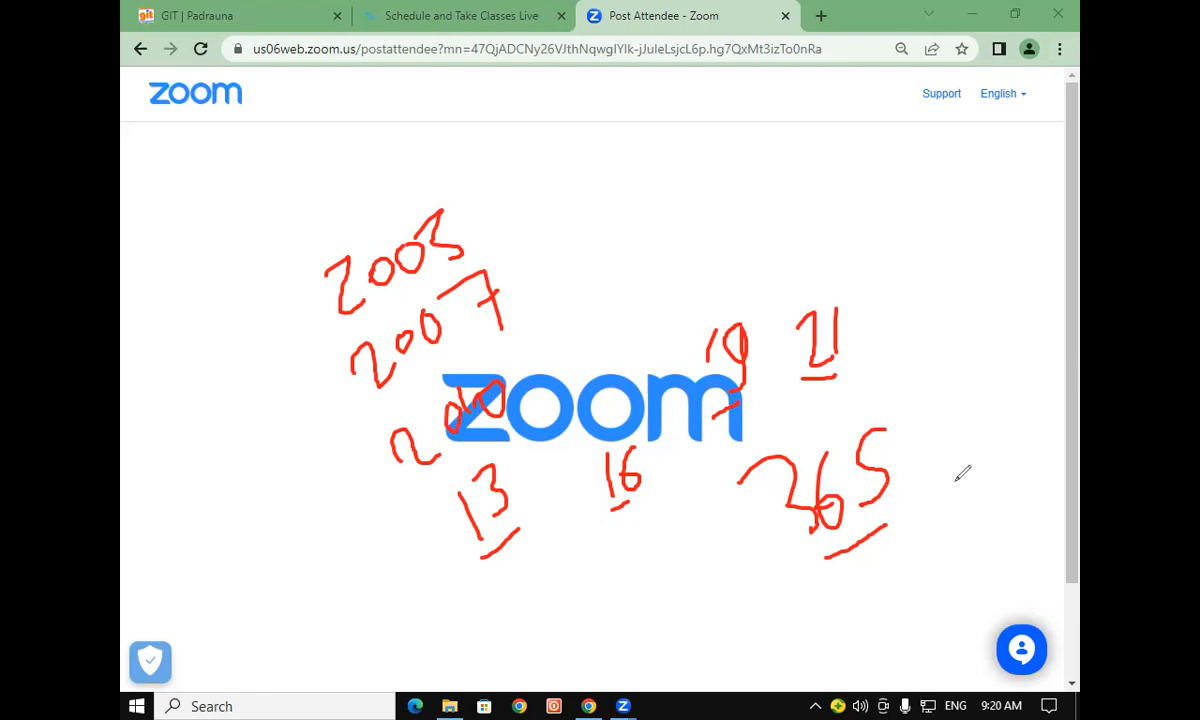
left_click_drag(818, 557, 911, 525)
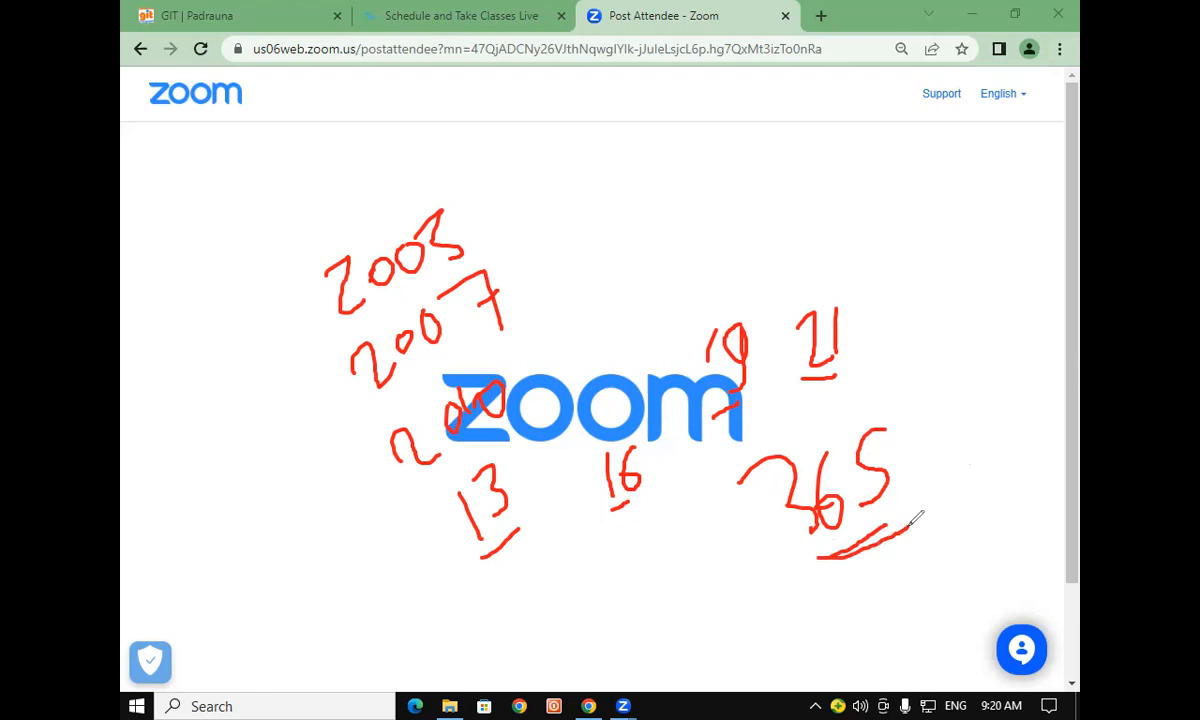
left_click(472, 563)
left_click_drag(470, 564, 541, 518)
left_click(762, 166)
left_click(638, 245)
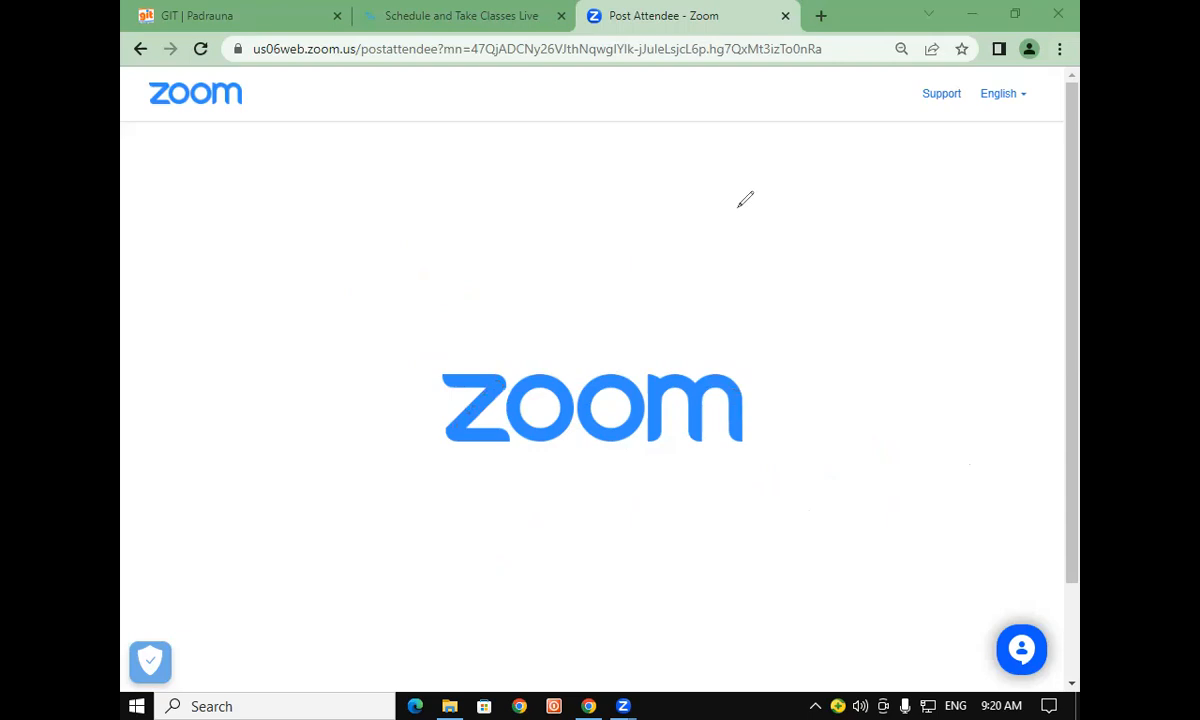
Search Windows for "wor" and open the Word 2013 app from the results.
key("super")
type("wor")
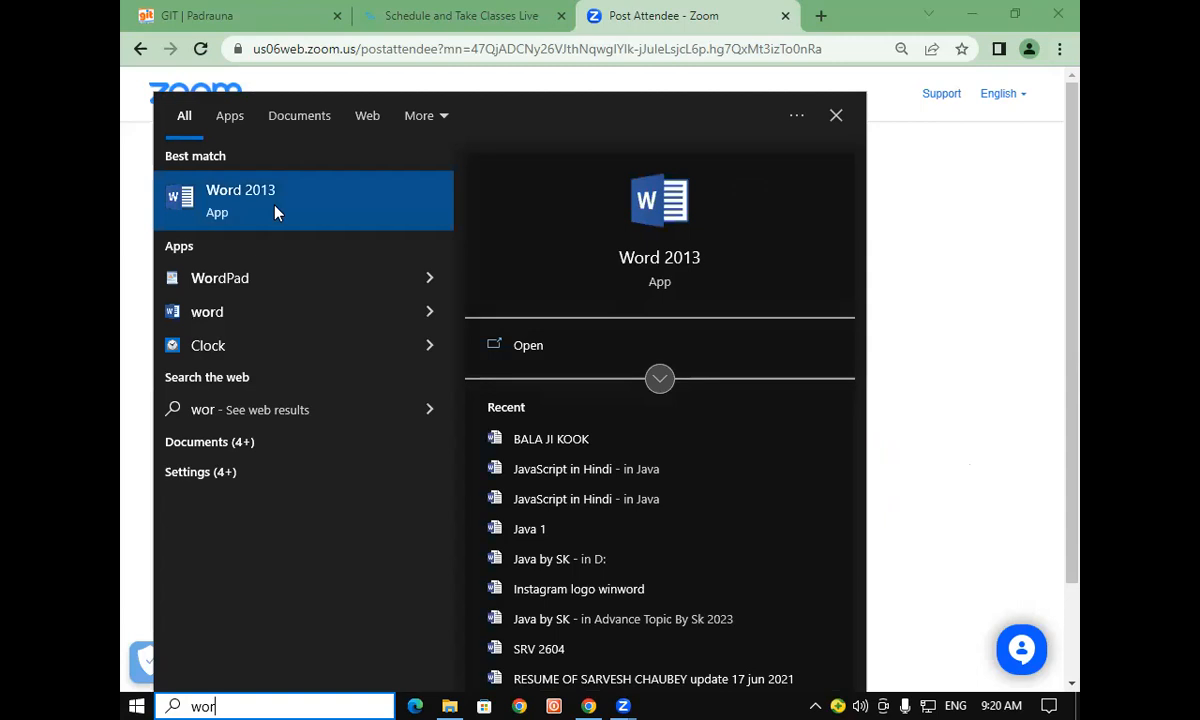
left_click(276, 212)
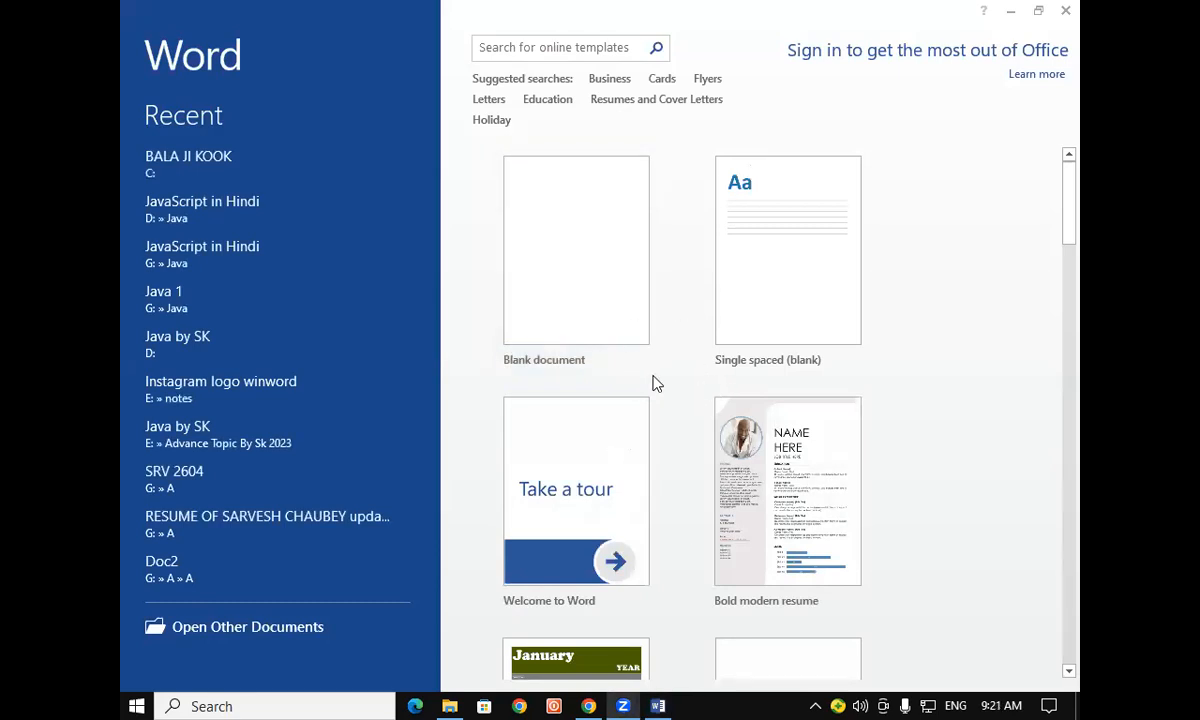
Create a document from the Bold modern resume template, and close it without saving.
left_click(1071, 210)
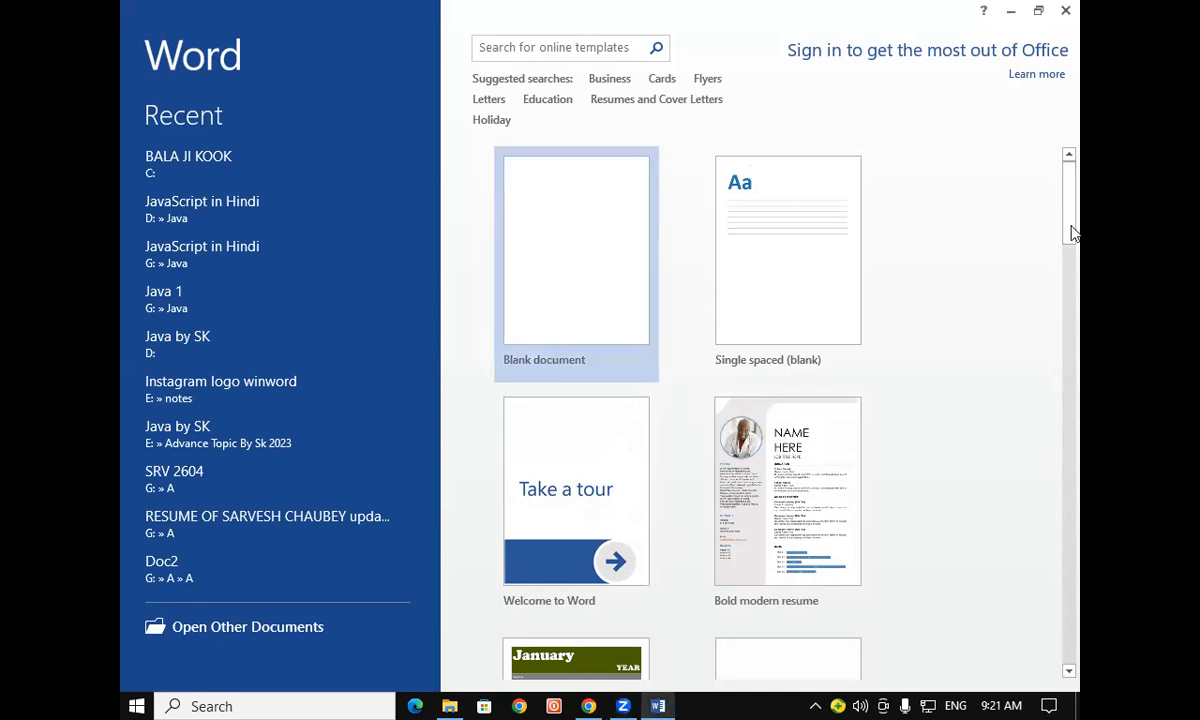
left_click_drag(1067, 362, 1062, 437)
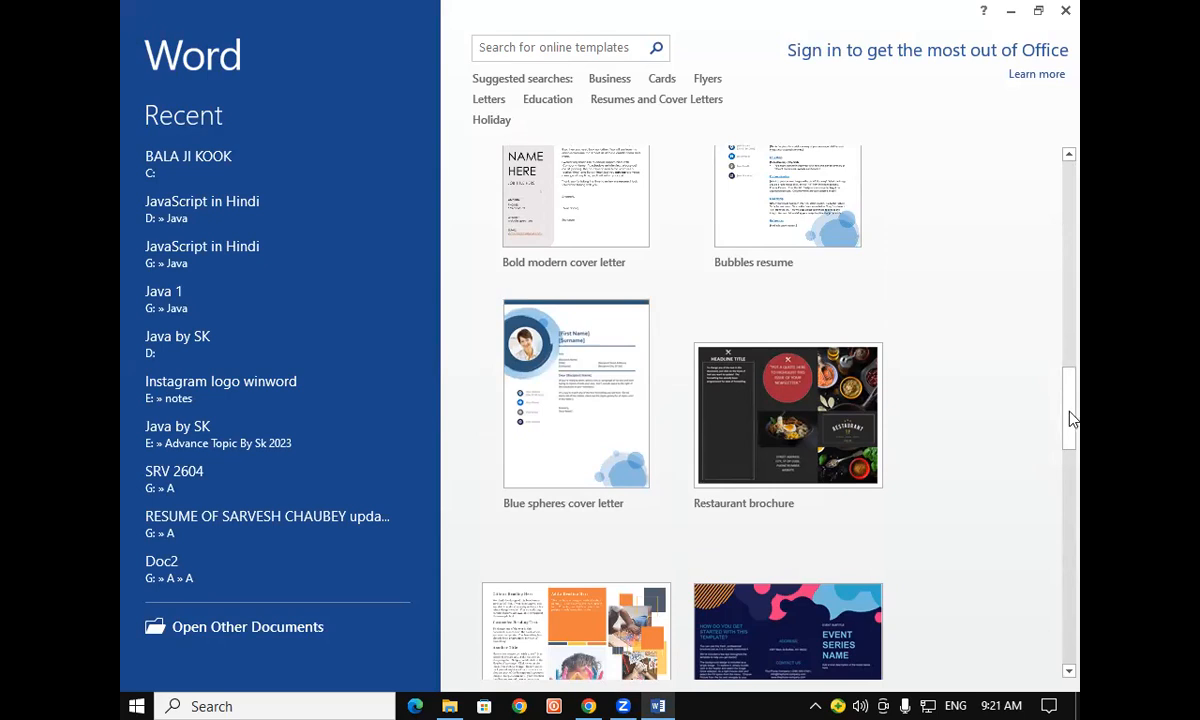
left_click_drag(1074, 372, 1078, 195)
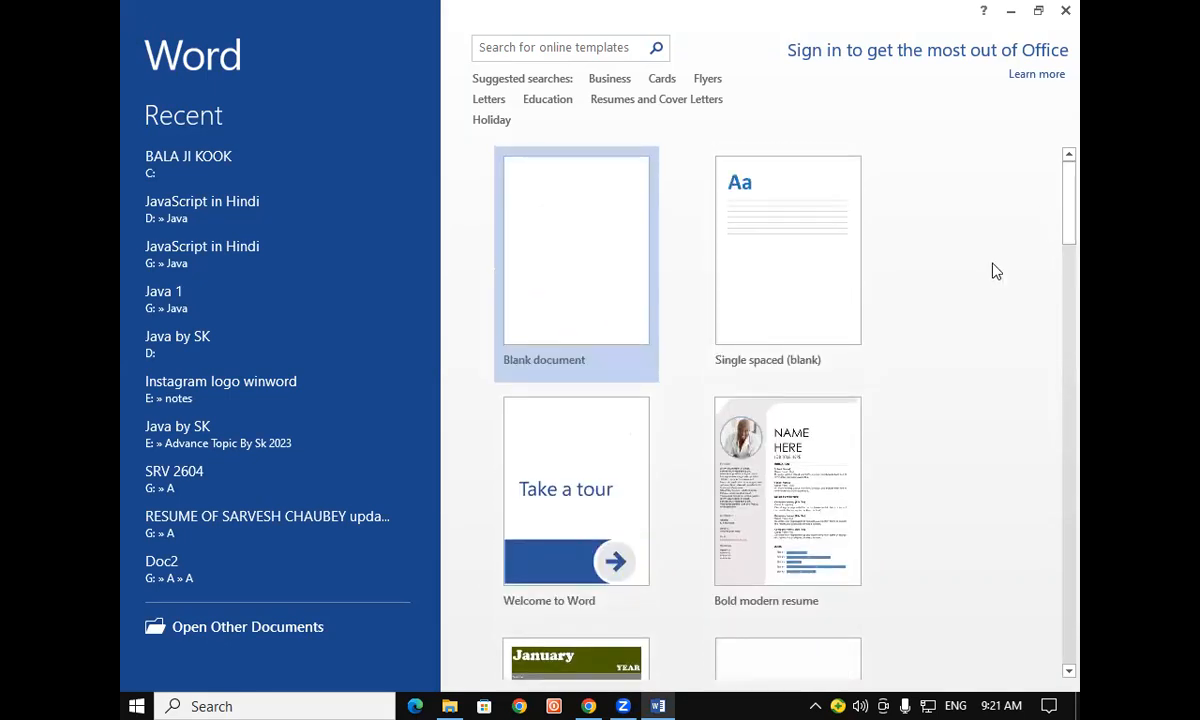
left_click(808, 527)
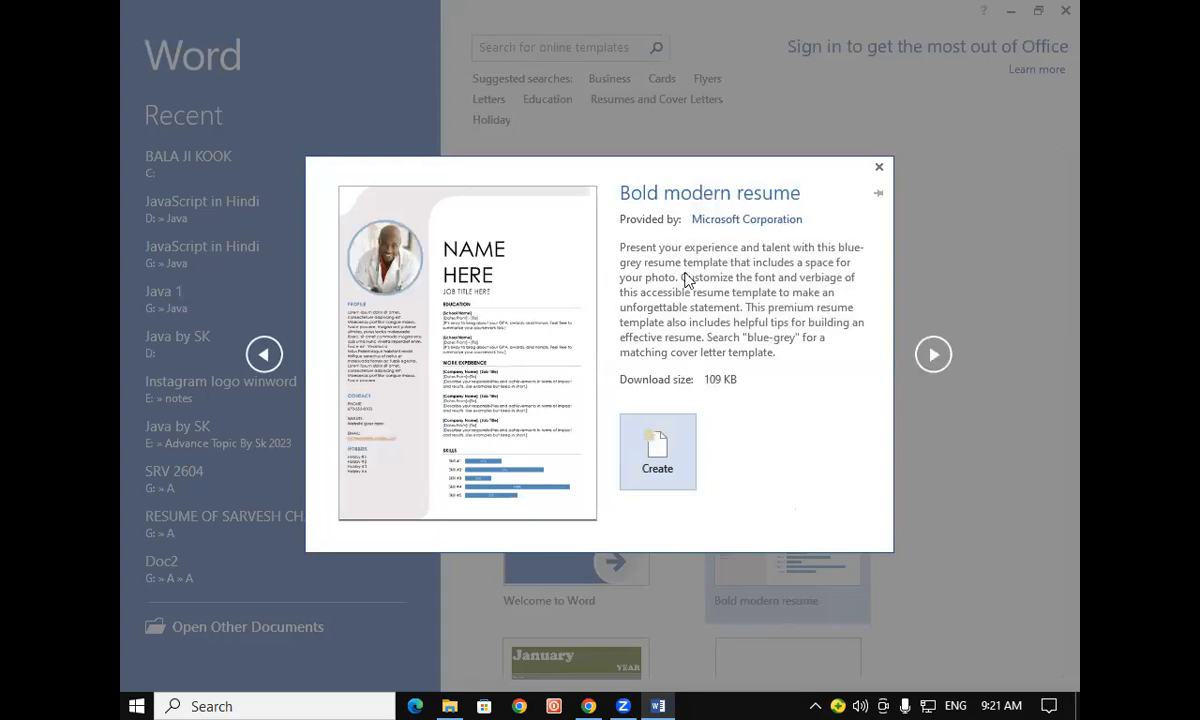
left_click(657, 446)
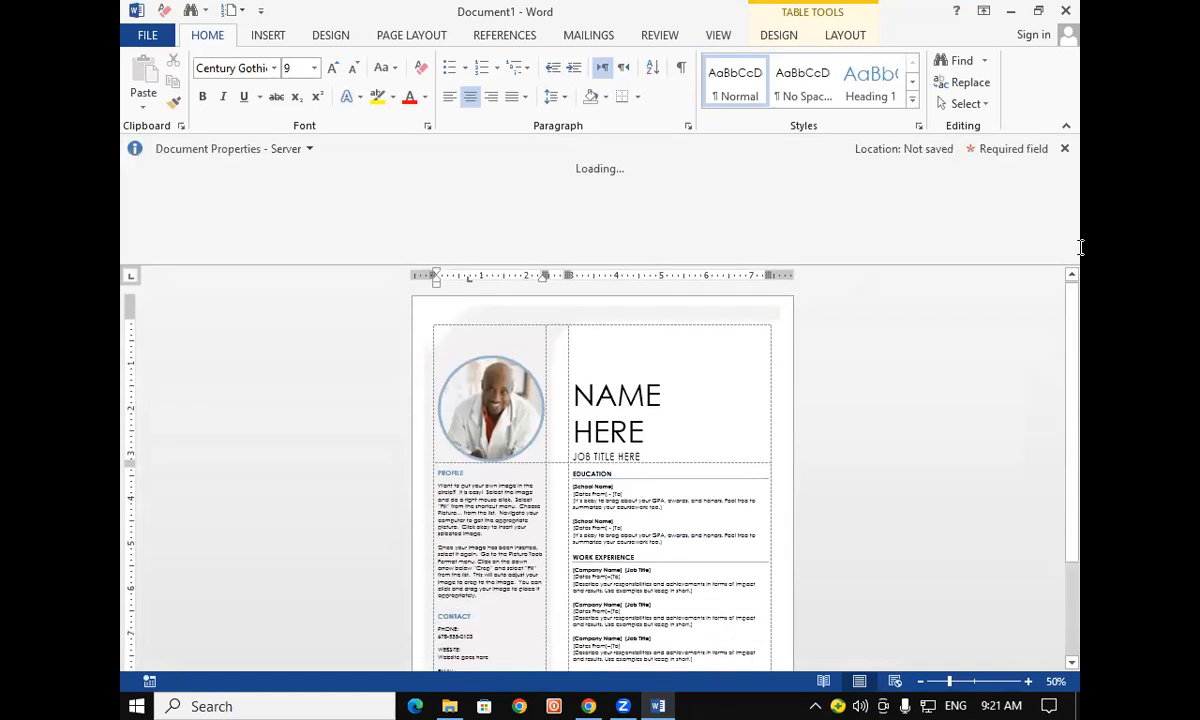
left_click(1065, 10)
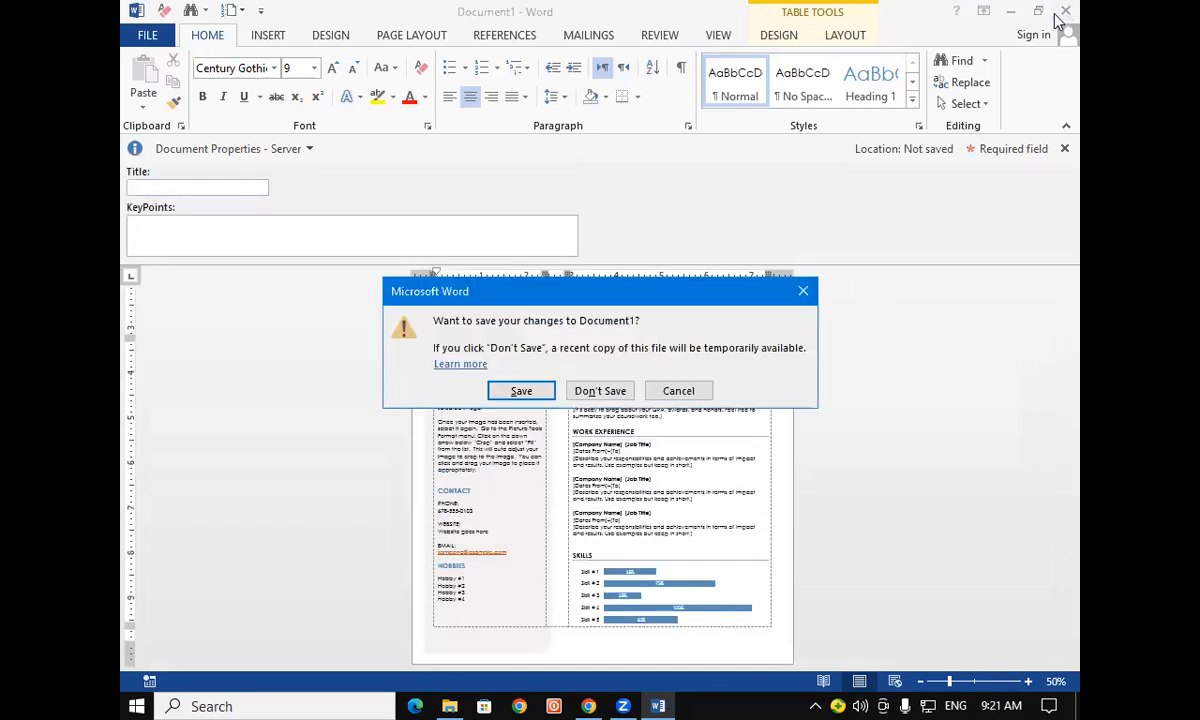
left_click(613, 391)
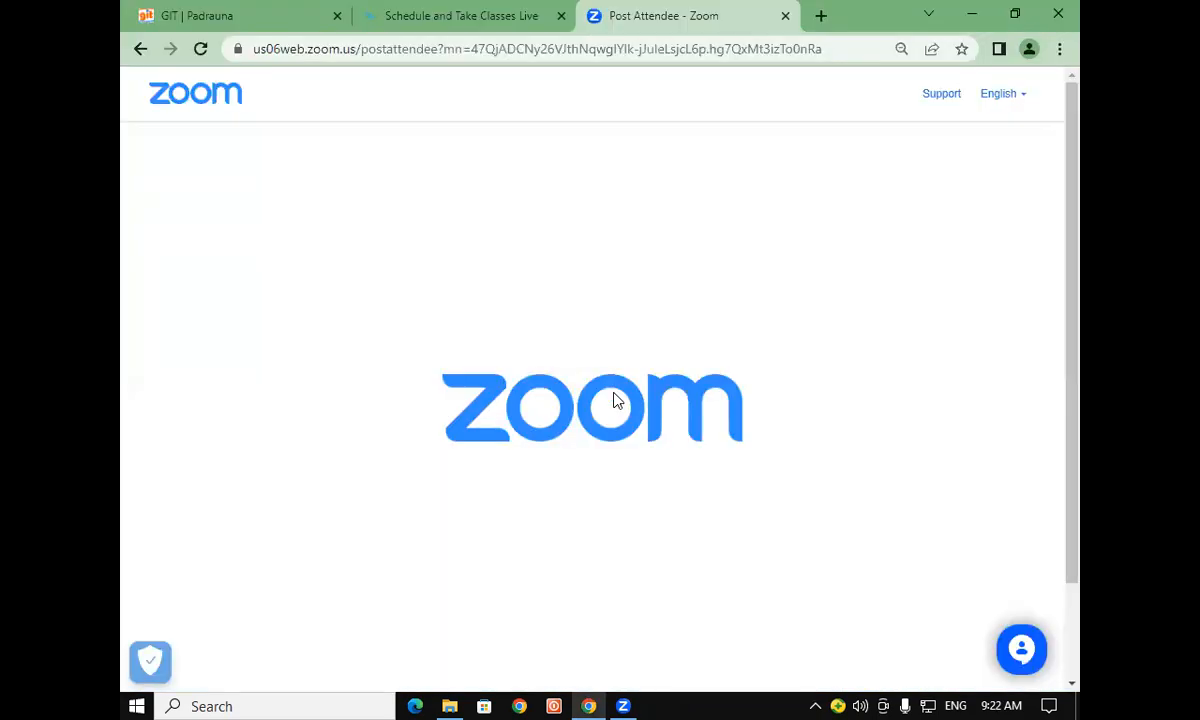
Start Word again by running winword from the Run dialog.
key("super+r")
left_click_drag(267, 497, 351, 135)
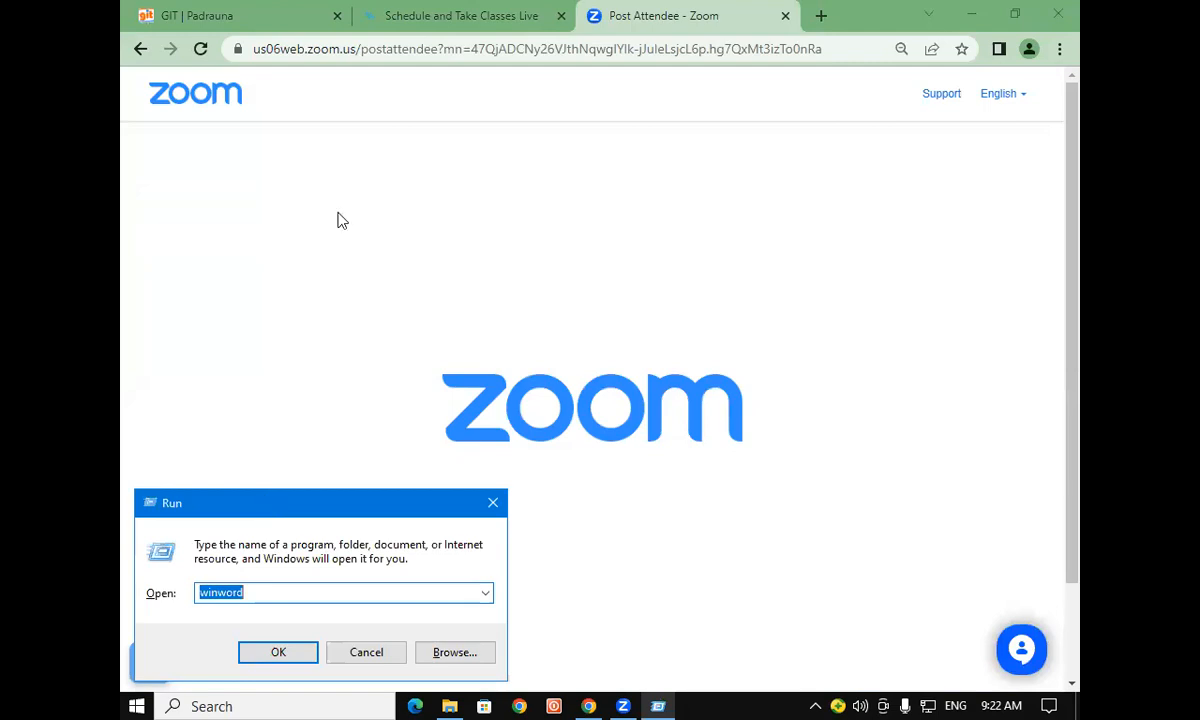
left_click(340, 225)
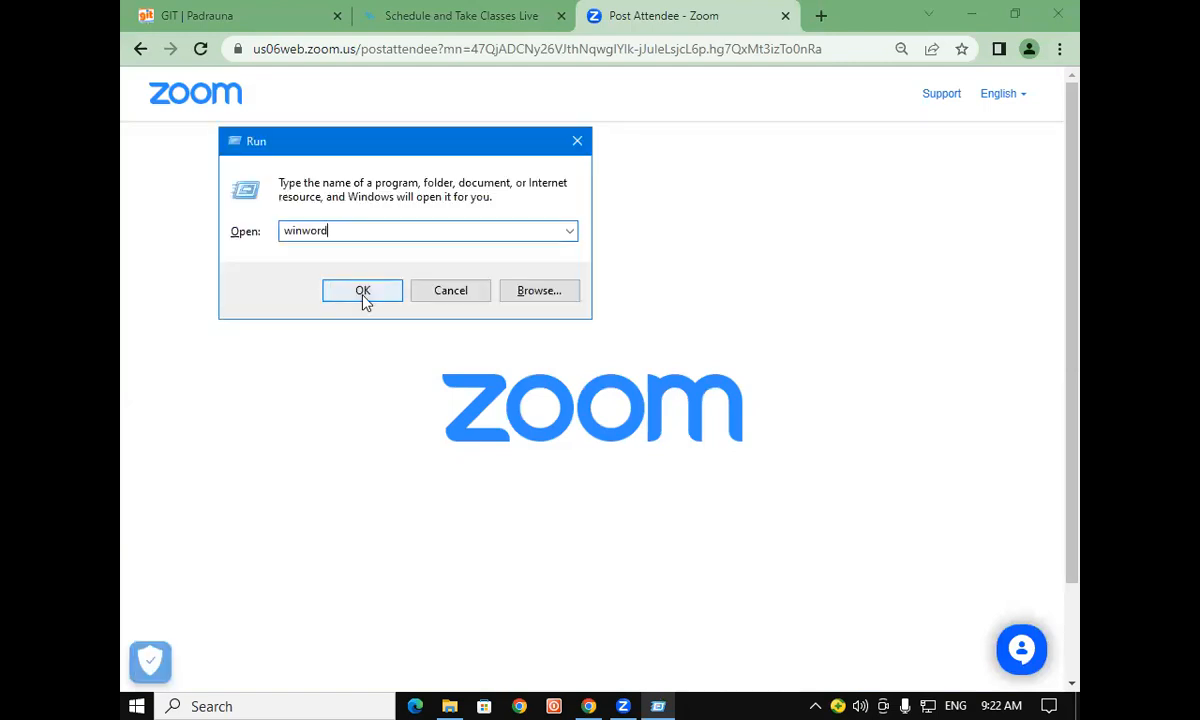
left_click(363, 291)
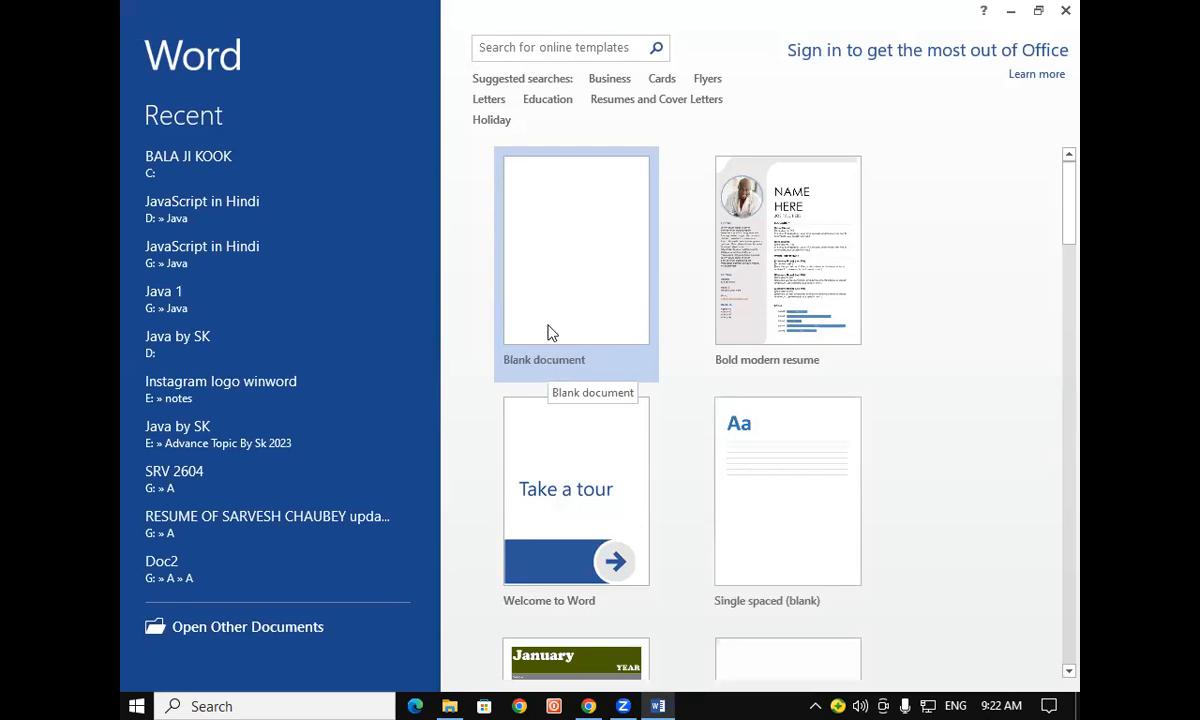
Create a blank document and set the page zoom to 100%.
left_click(551, 333)
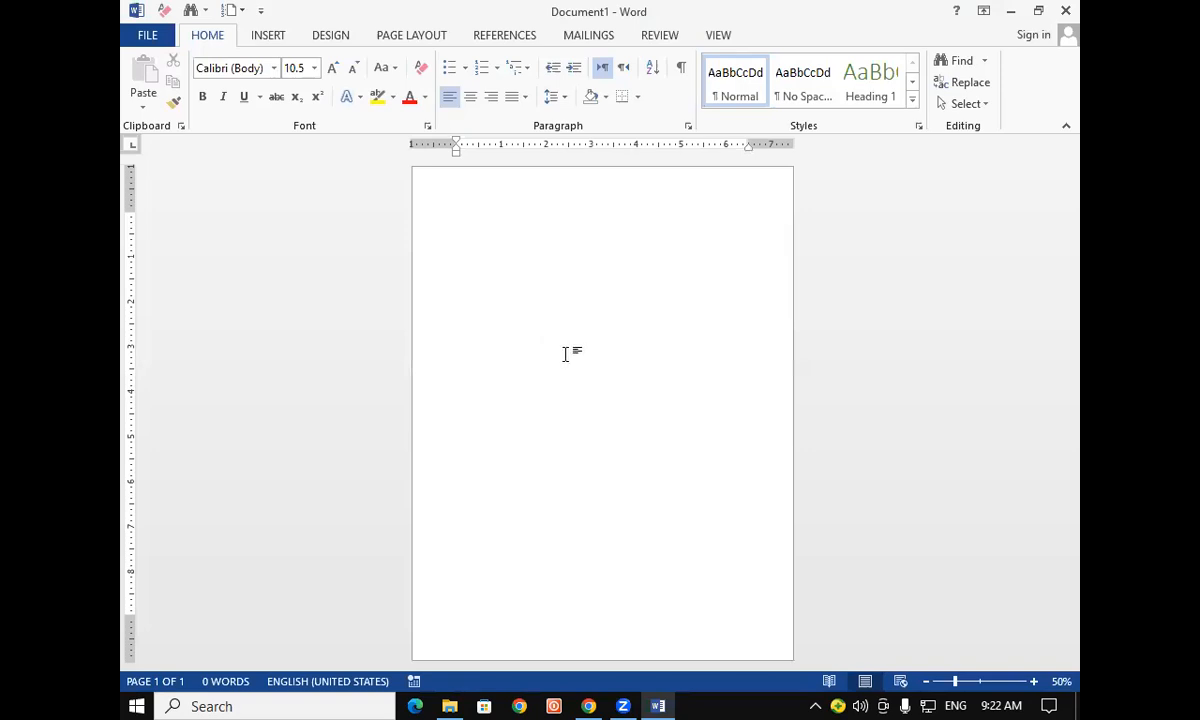
left_click(1035, 683)
left_click(1035, 683)
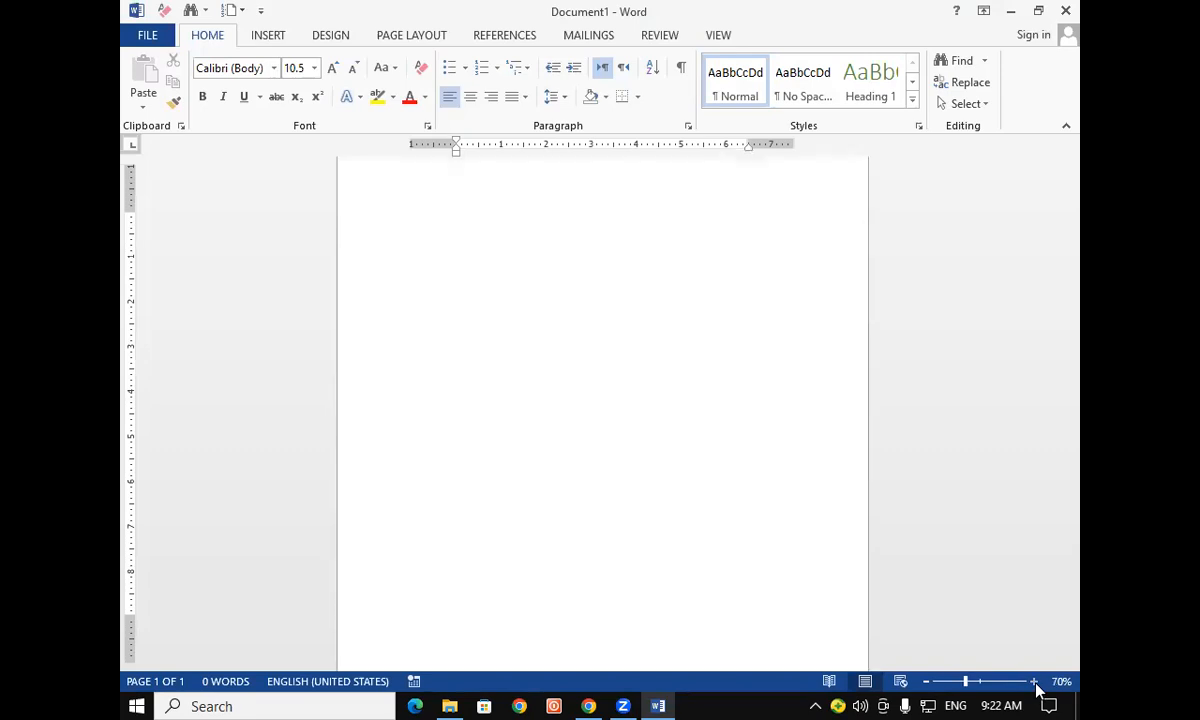
left_click(1035, 683)
left_click(1035, 683)
left_click(1035, 683)
scroll(890, 467, "up", 1)
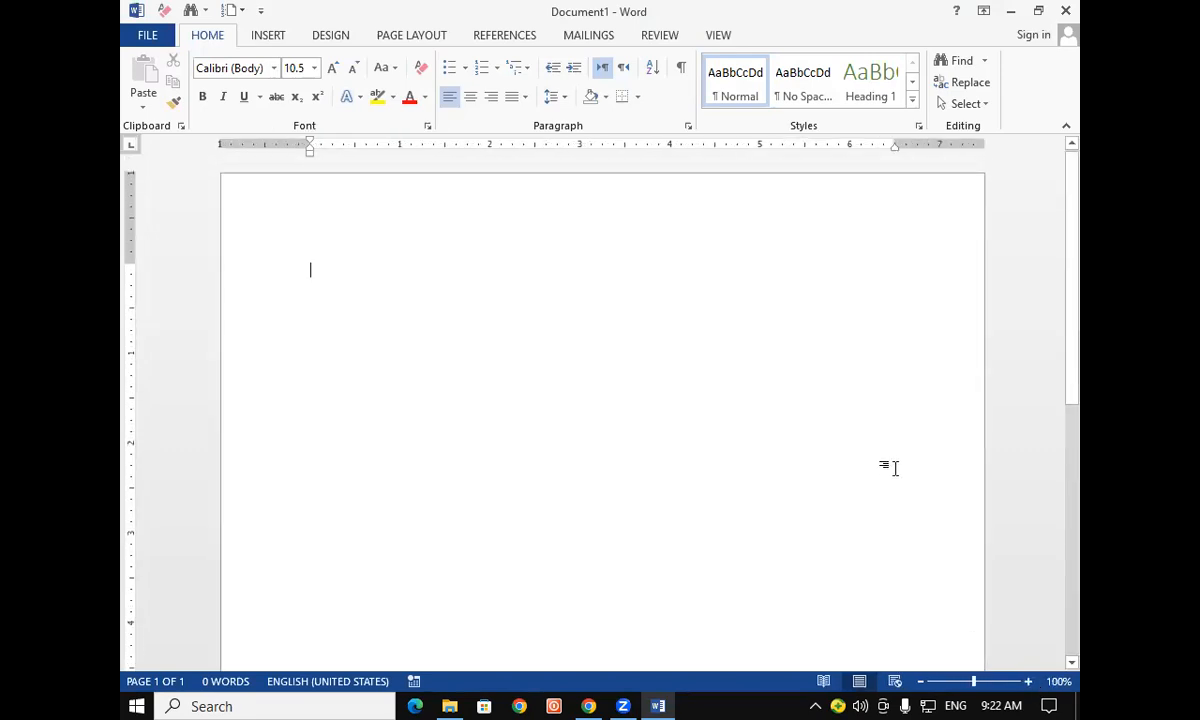
View the Office account page with its product information, and return to the document.
left_click(152, 36)
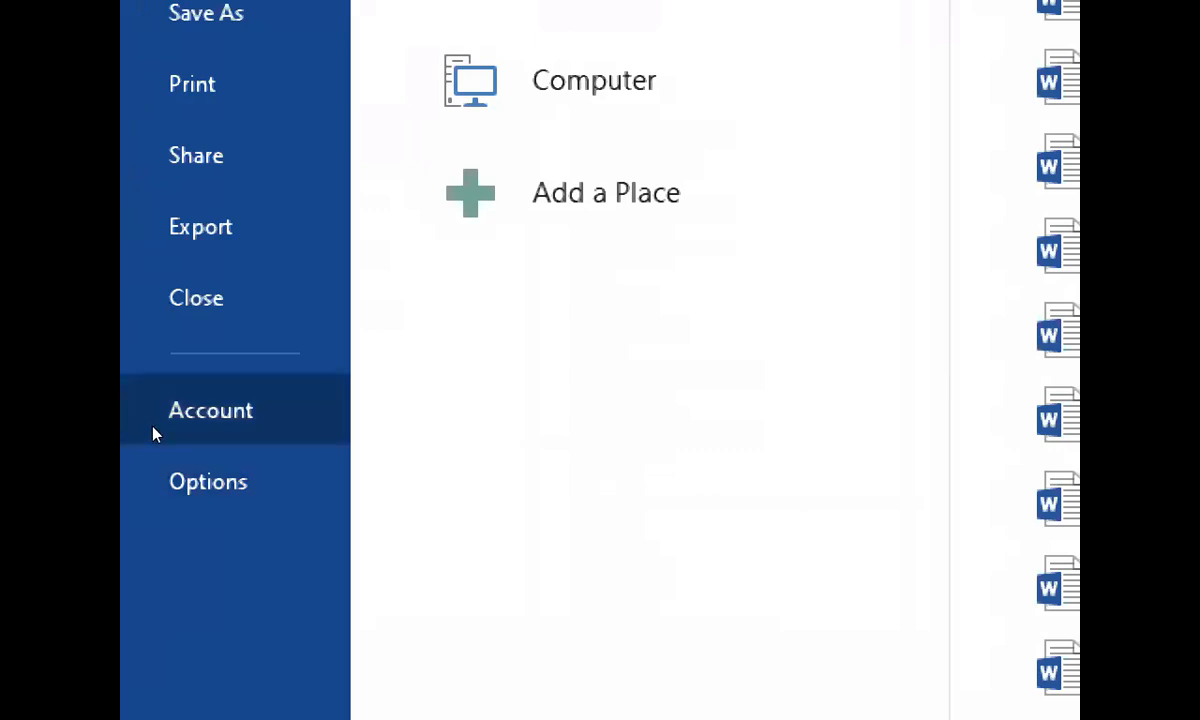
left_click(161, 424)
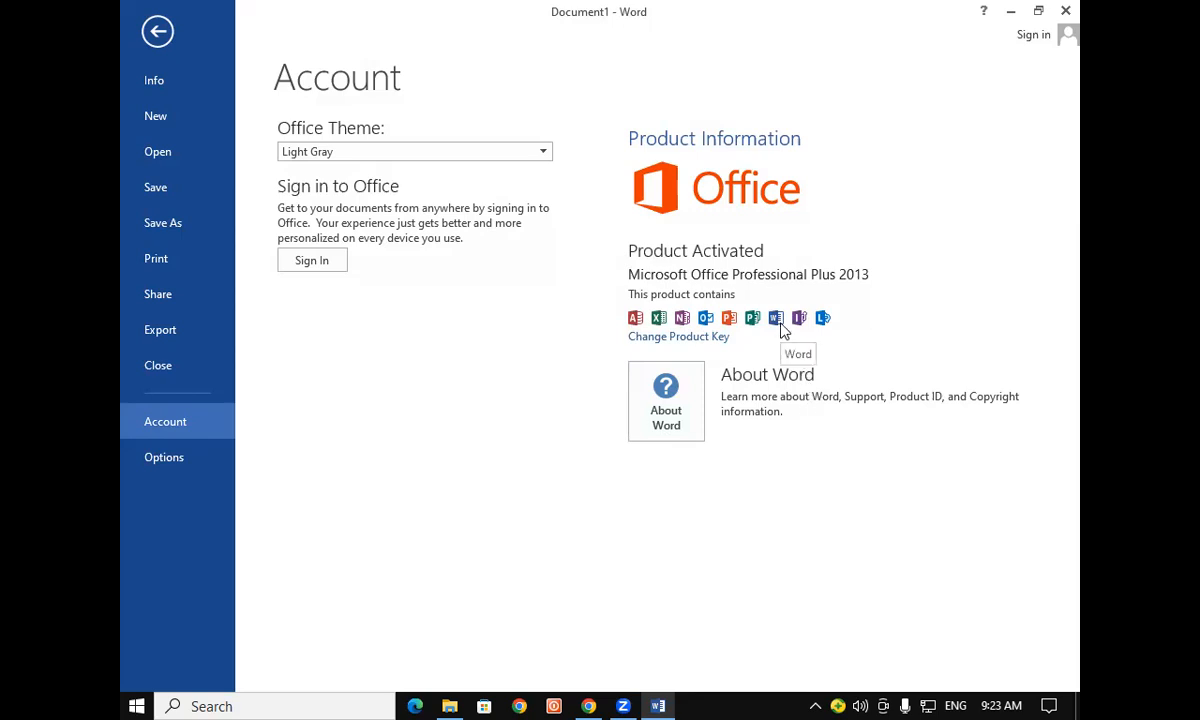
key("Escape")
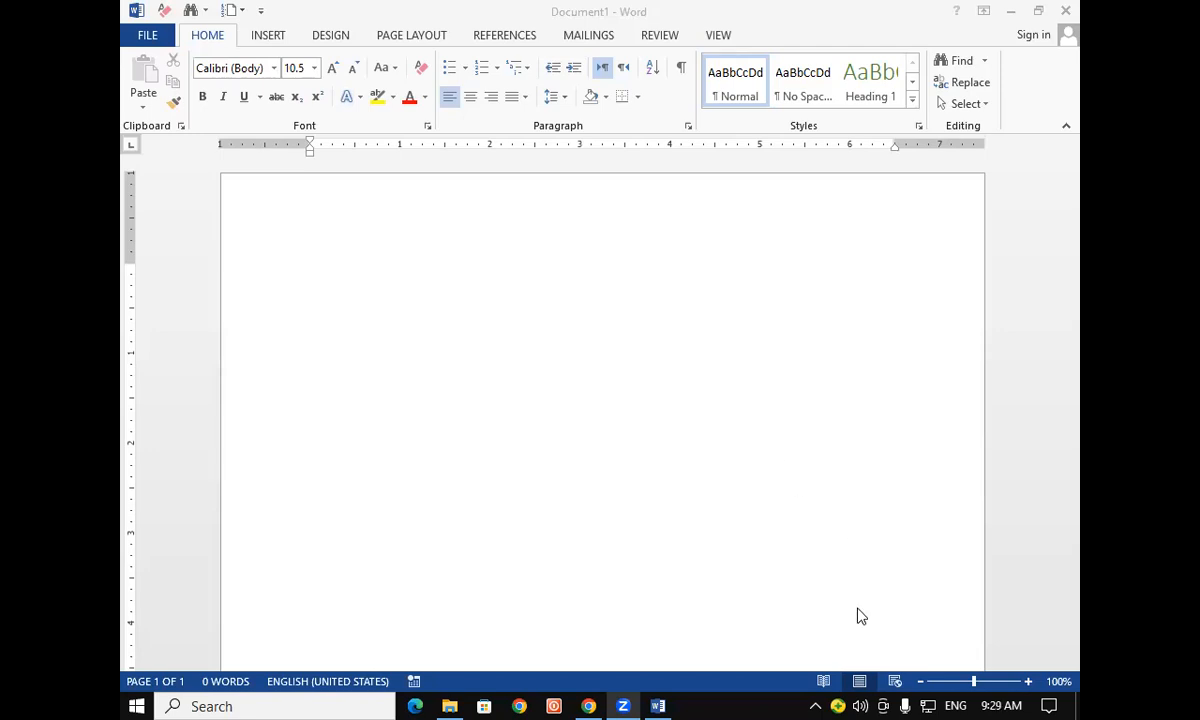
Handwrite the file extensions .txt and .png in red over the blank page.
mouse_move(588, 331)
left_mouse_down()
mouse_move(603, 401)
mouse_move(598, 353)
left_mouse_up()
left_click_drag(643, 317, 617, 377)
left_click_drag(622, 331, 651, 366)
mouse_move(673, 287)
left_mouse_down()
mouse_move(688, 352)
mouse_move(691, 293)
left_mouse_up()
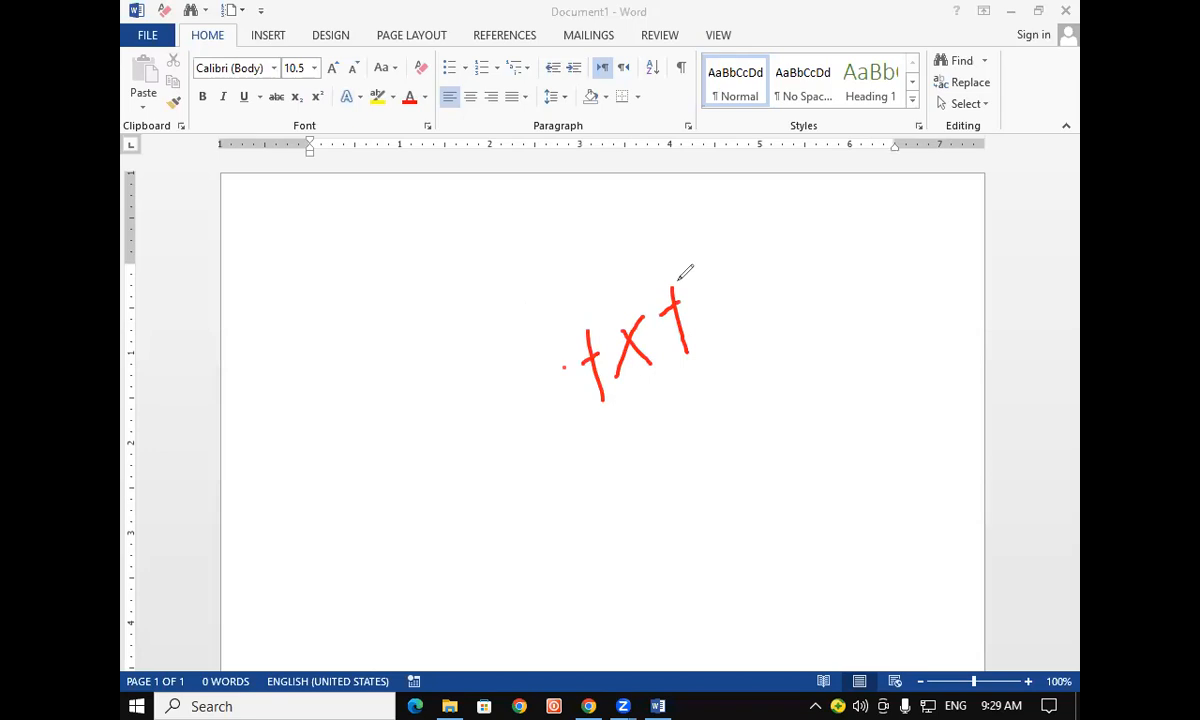
left_click(578, 473)
mouse_move(630, 474)
left_mouse_down()
mouse_move(618, 448)
mouse_move(634, 418)
mouse_move(622, 442)
mouse_move(662, 430)
mouse_move(680, 452)
left_mouse_up()
mouse_move(702, 402)
left_mouse_down()
mouse_move(716, 460)
mouse_move(698, 470)
left_mouse_up()
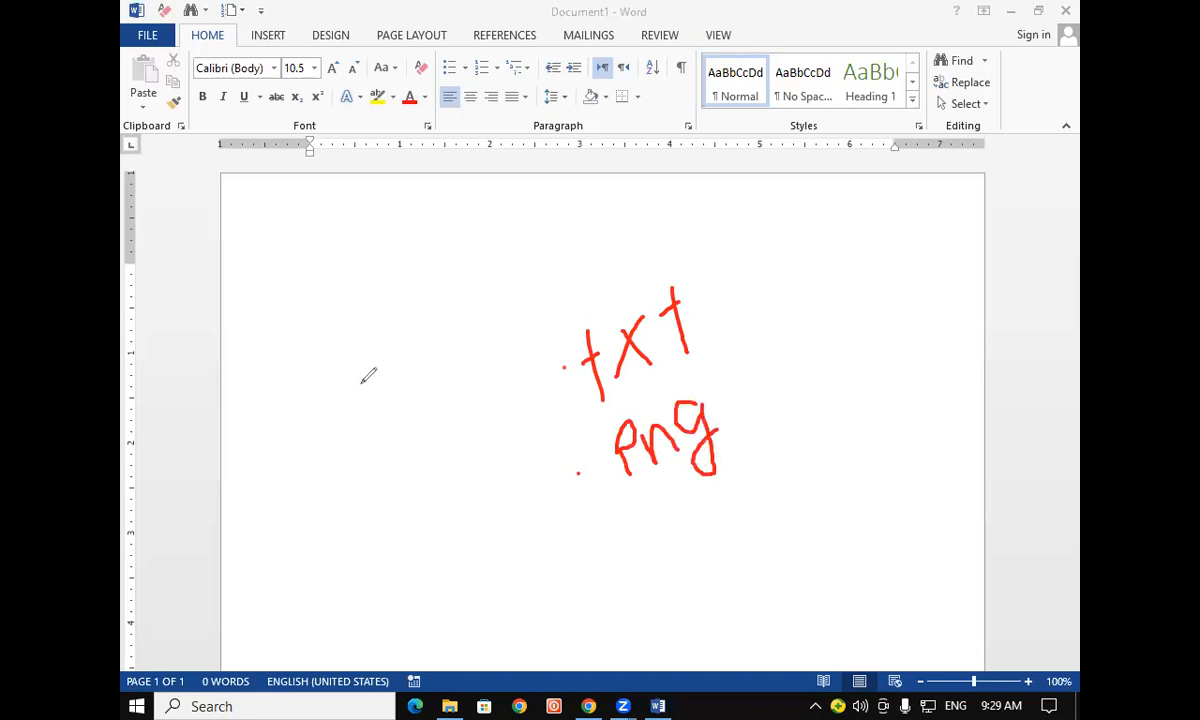
Handwrite the extension .doc in red beside the others, circle it, and clear all the annotations.
left_click(315, 367)
mouse_move(340, 316)
left_mouse_down()
mouse_move(332, 360)
mouse_move(347, 369)
mouse_move(357, 339)
left_mouse_up()
left_click_drag(427, 311, 428, 346)
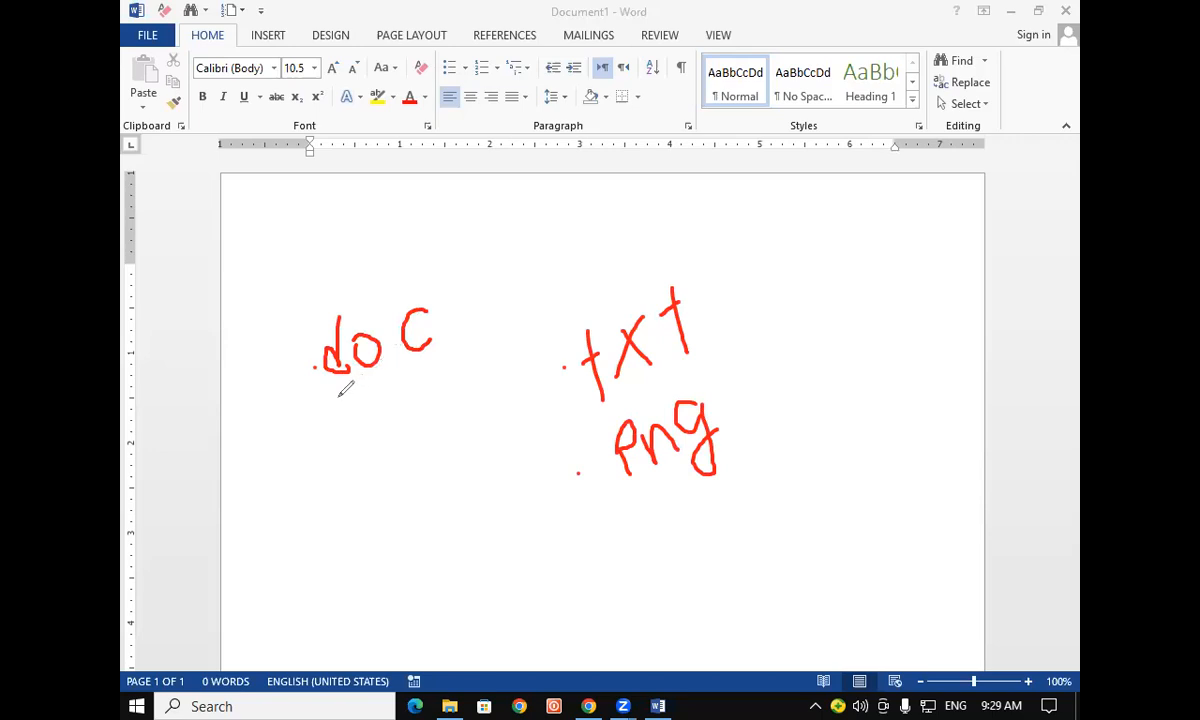
mouse_move(331, 399)
left_mouse_down()
mouse_move(379, 397)
mouse_move(396, 254)
mouse_move(279, 343)
mouse_move(324, 396)
mouse_move(340, 395)
left_mouse_up()
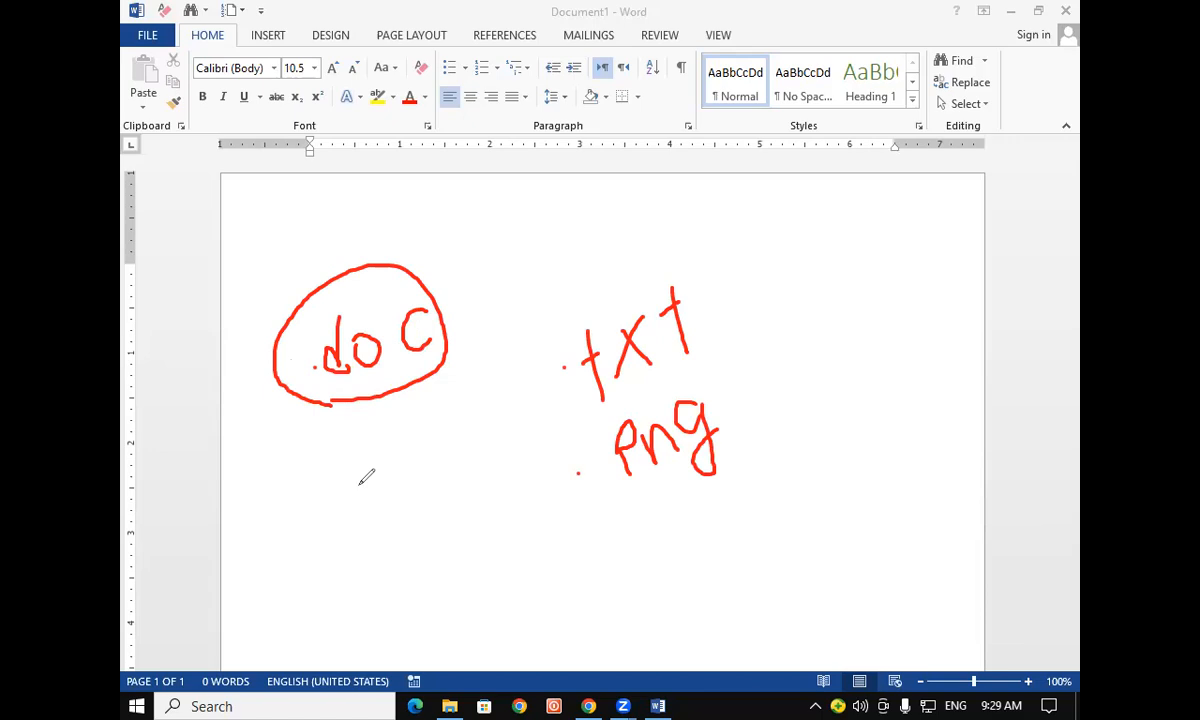
left_click(726, 154)
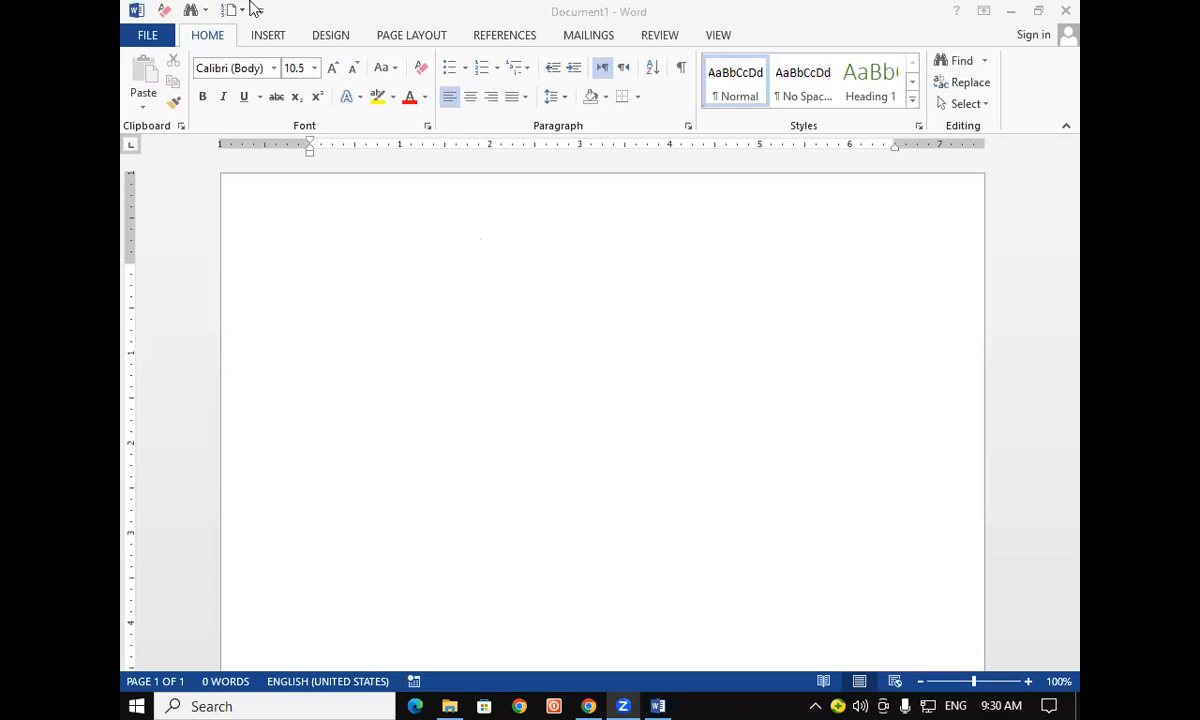
Box the Quick Access Toolbar, title bar and window control buttons in red, with lines to the handwritten labels Q, T and C.
mouse_move(282, 12)
left_mouse_down()
mouse_move(125, 5)
mouse_move(178, 22)
mouse_move(285, 14)
left_mouse_up()
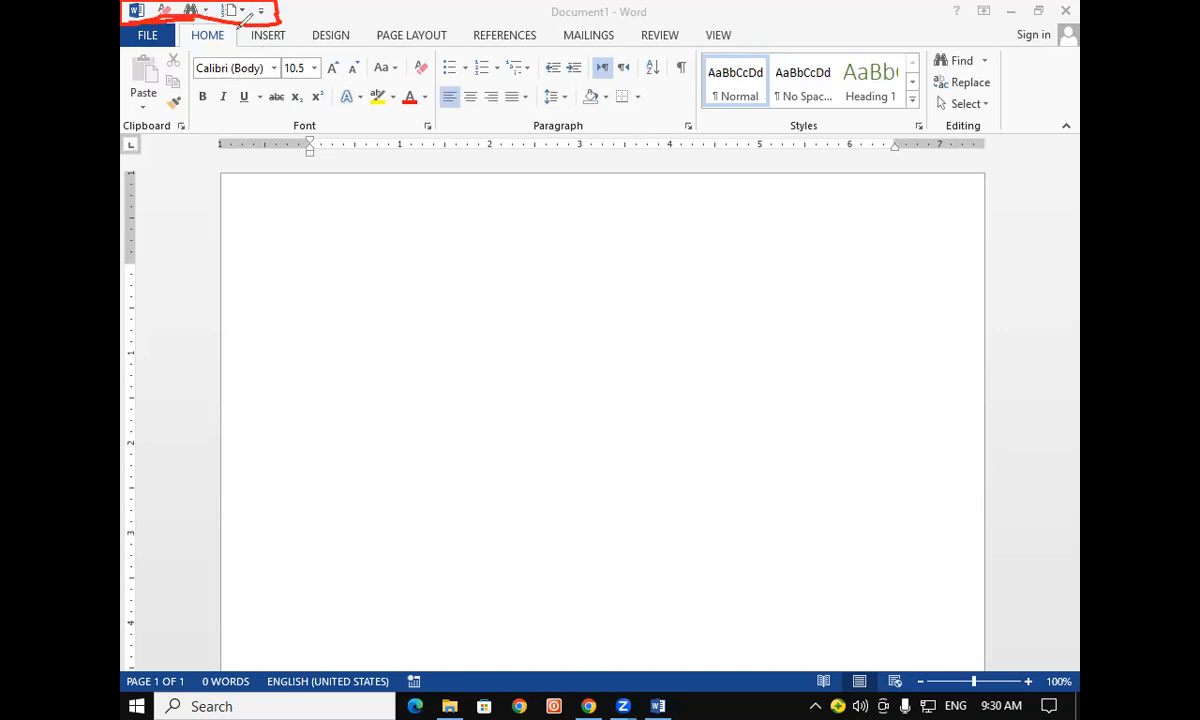
mouse_move(236, 22)
left_mouse_down()
mouse_move(263, 150)
mouse_move(245, 154)
mouse_move(268, 162)
mouse_move(264, 200)
mouse_move(272, 168)
mouse_move(292, 169)
mouse_move(269, 169)
mouse_move(309, 198)
mouse_move(297, 189)
left_mouse_up()
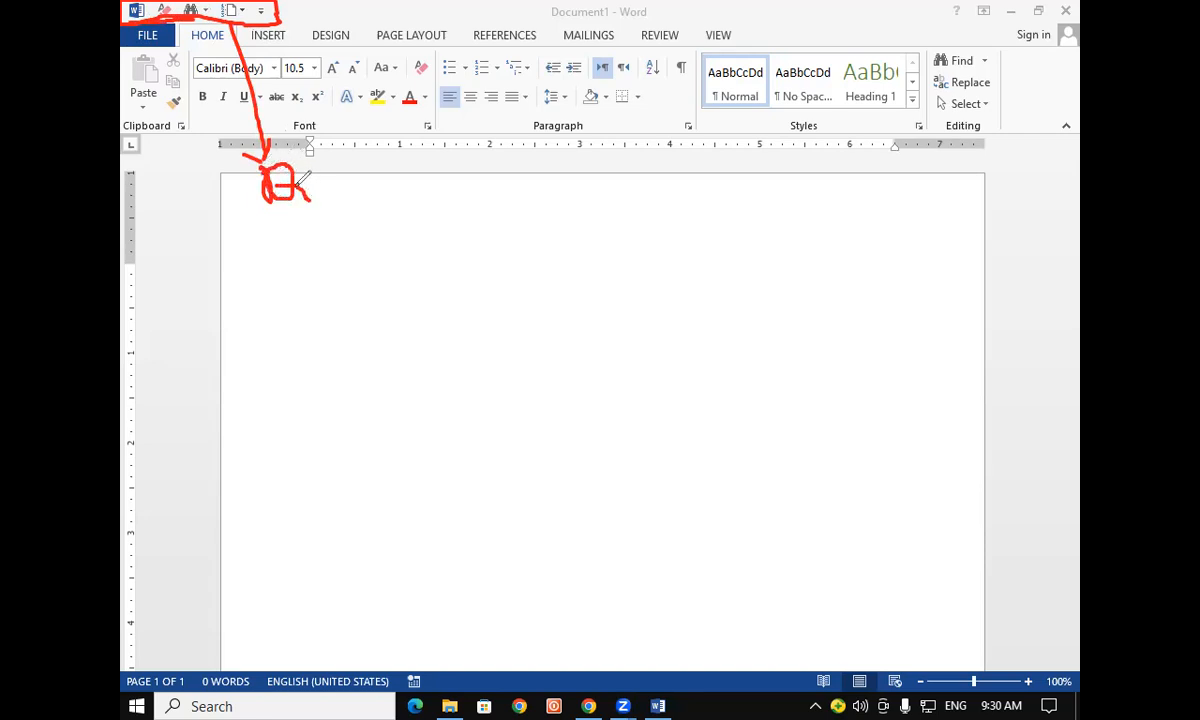
mouse_move(447, 1)
left_mouse_down()
mouse_move(451, 22)
mouse_move(543, 27)
mouse_move(765, 22)
mouse_move(772, 4)
mouse_move(418, 6)
left_mouse_up()
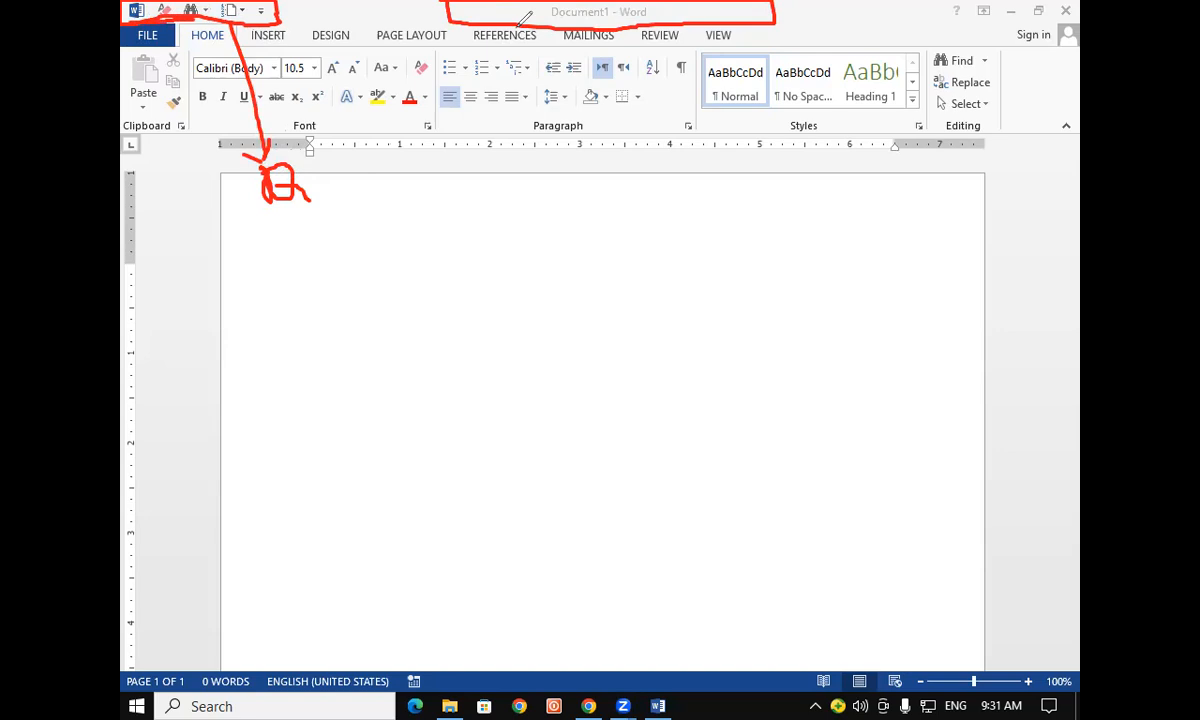
mouse_move(514, 24)
left_mouse_down()
mouse_move(473, 272)
mouse_move(483, 266)
mouse_move(479, 323)
left_mouse_up()
left_click(494, 297)
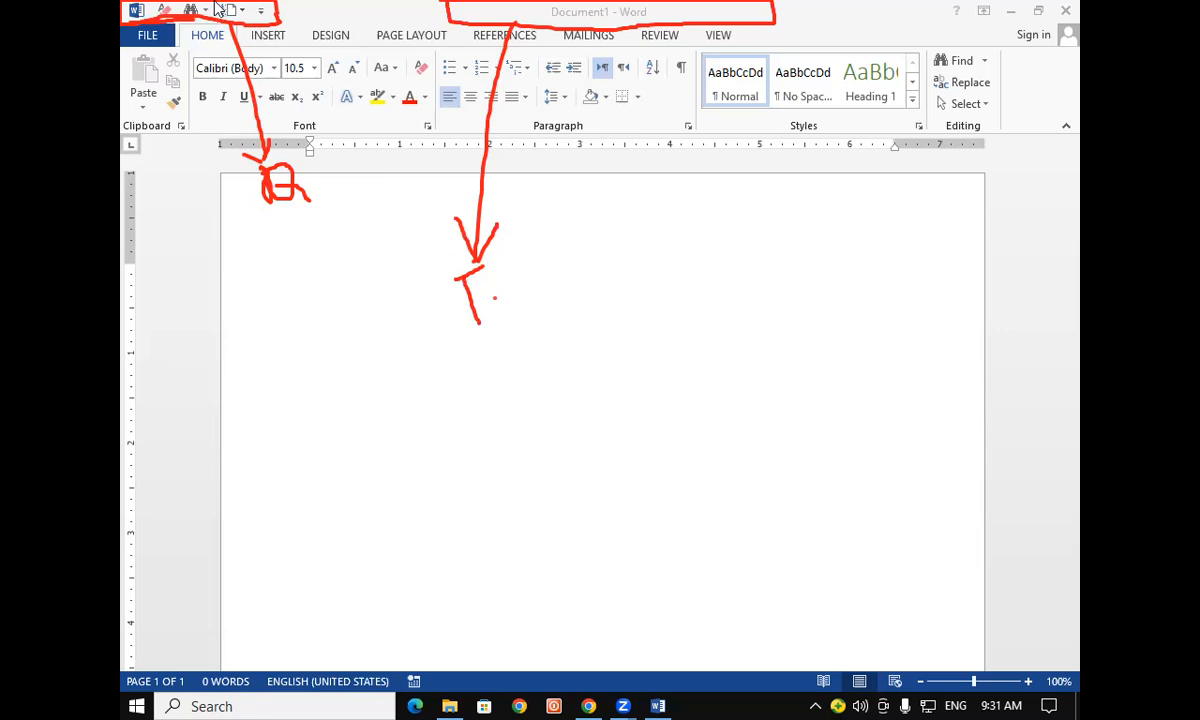
left_click(319, 181)
mouse_move(950, 2)
left_mouse_down()
mouse_move(958, 18)
mouse_move(1078, 24)
mouse_move(1076, 2)
mouse_move(923, 206)
mouse_move(936, 238)
left_mouse_up()
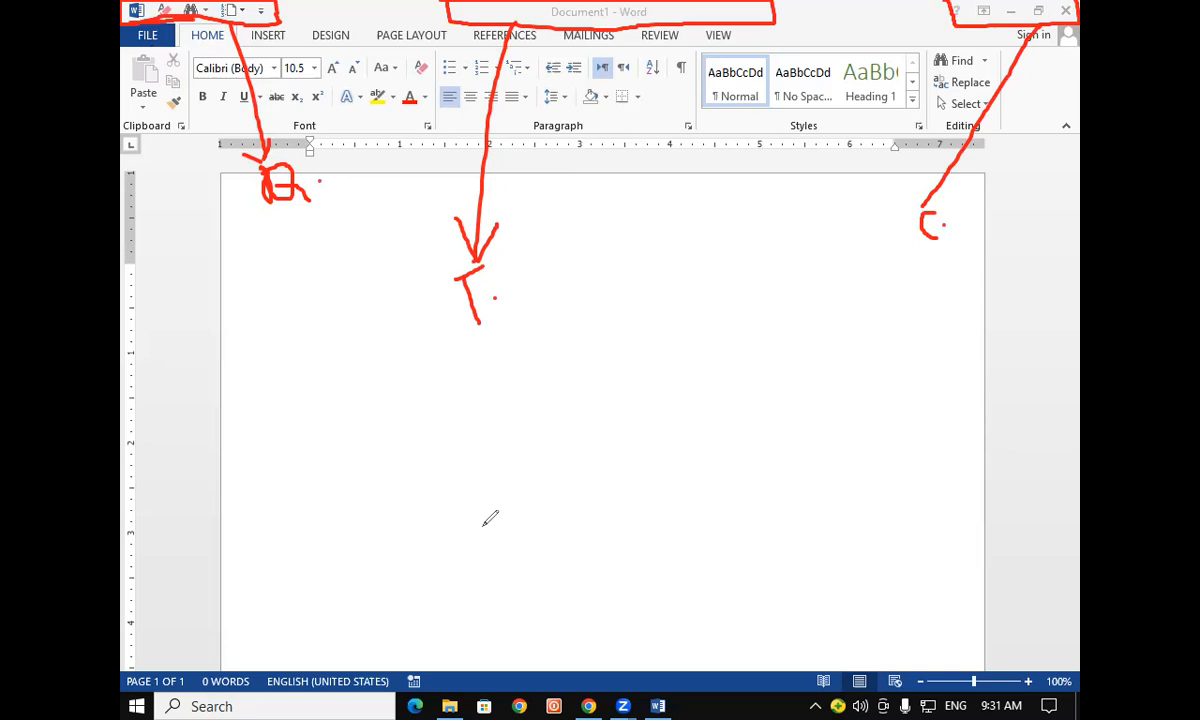
Outline the ribbon in red, draw lines from the Home, Insert, Design and Page Layout headings, and handwrite the label Tab.
mouse_move(138, 25)
left_mouse_down()
mouse_move(155, 55)
mouse_move(429, 134)
mouse_move(890, 138)
mouse_move(990, 118)
mouse_move(995, 132)
left_mouse_up()
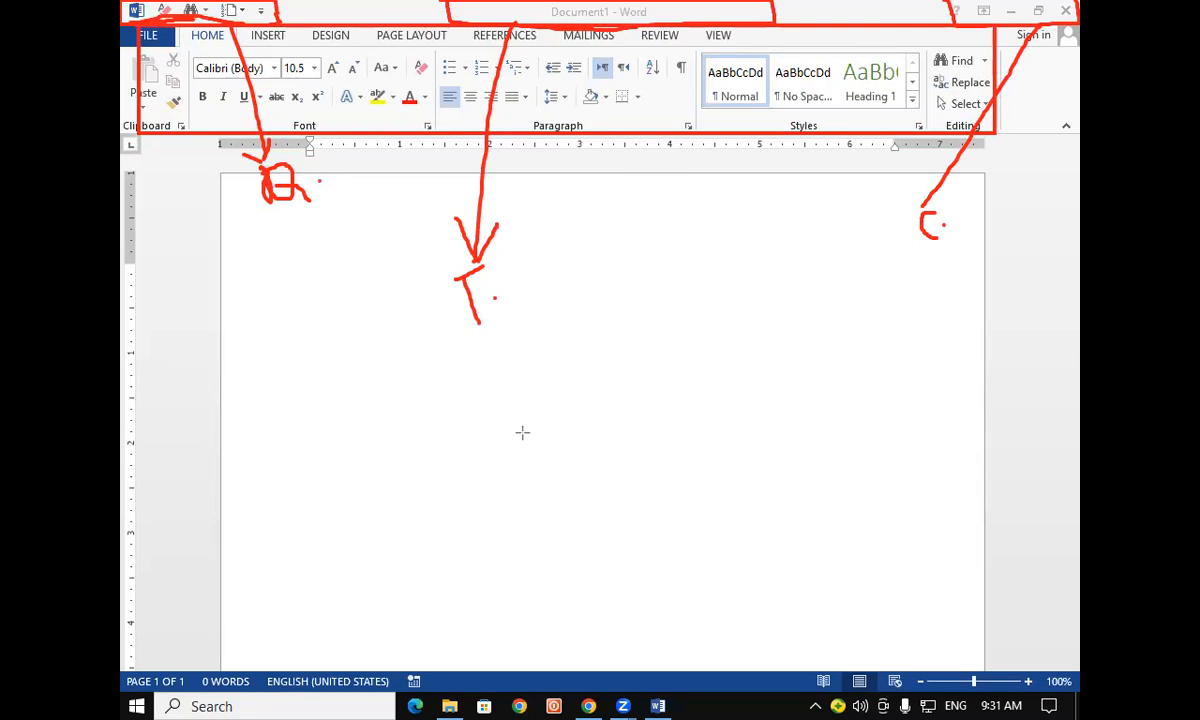
mouse_move(203, 22)
left_mouse_down()
mouse_move(210, 121)
mouse_move(244, 211)
left_mouse_up()
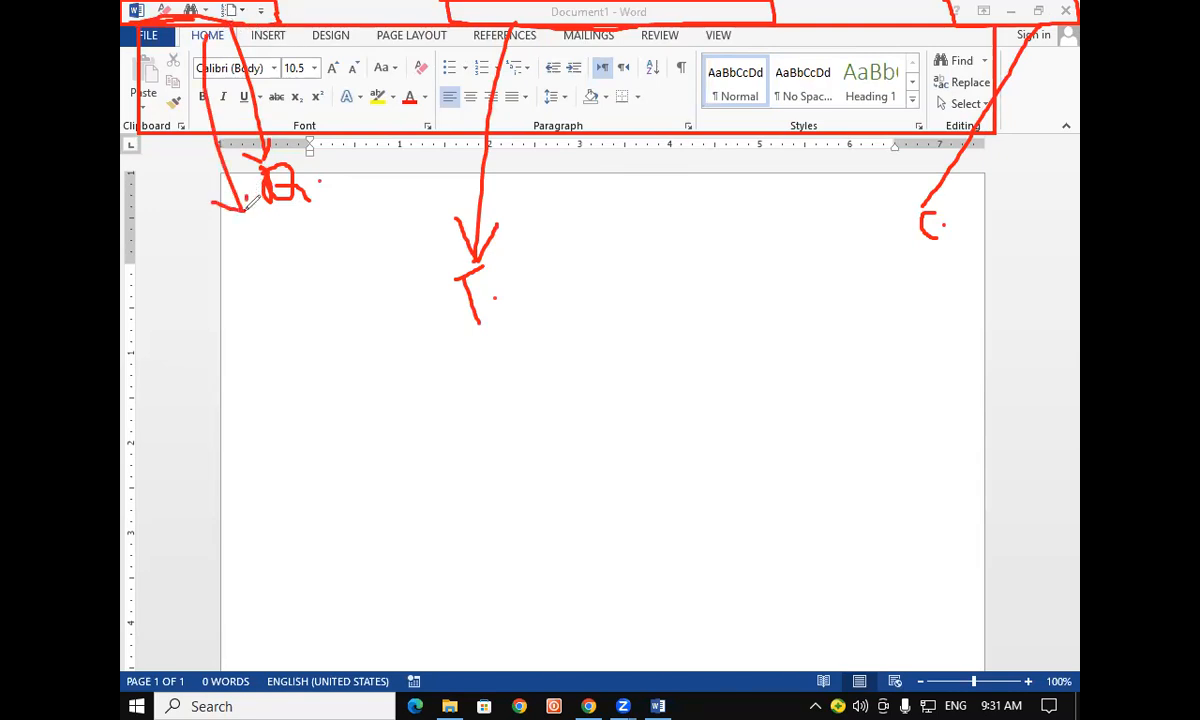
left_click_drag(282, 36, 256, 202)
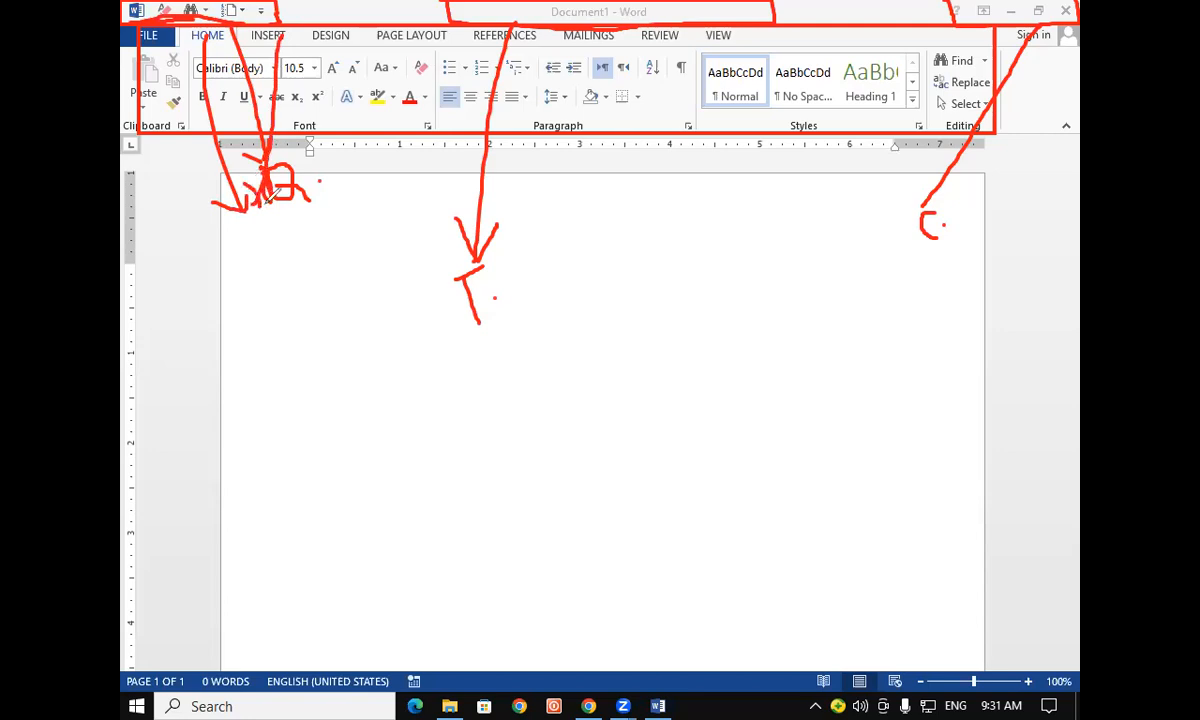
mouse_move(330, 45)
left_mouse_down()
mouse_move(298, 210)
mouse_move(267, 231)
left_mouse_up()
left_click_drag(266, 232, 296, 240)
mouse_move(418, 42)
left_mouse_down()
mouse_move(297, 241)
mouse_move(315, 250)
left_mouse_up()
mouse_move(190, 302)
left_mouse_down()
mouse_move(242, 280)
mouse_move(237, 323)
mouse_move(268, 295)
left_mouse_up()
mouse_move(256, 250)
left_mouse_down()
mouse_move(308, 289)
mouse_move(306, 301)
left_mouse_up()
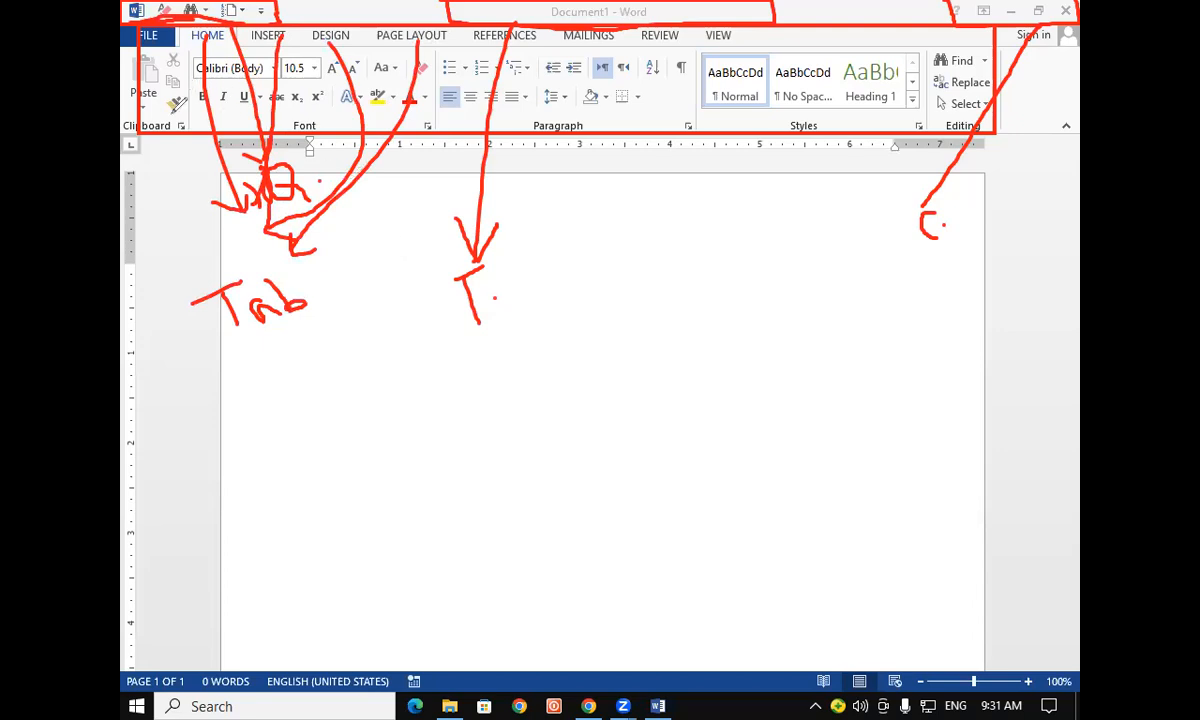
Draw converging red lines from the Font, Paragraph and Styles group names, and clear all the annotations.
left_click(146, 140)
mouse_move(318, 140)
left_mouse_down()
mouse_move(380, 232)
mouse_move(369, 248)
left_mouse_up()
left_click_drag(538, 138, 390, 228)
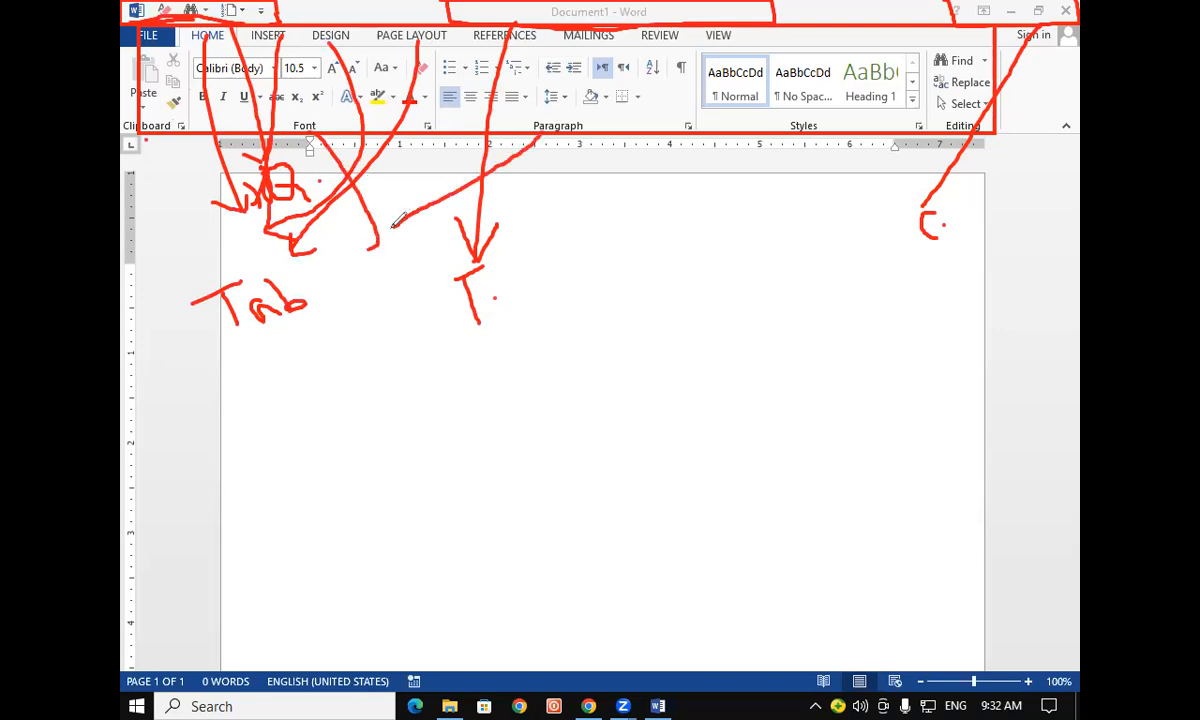
left_click_drag(795, 133, 512, 208)
left_click_drag(428, 218, 386, 228)
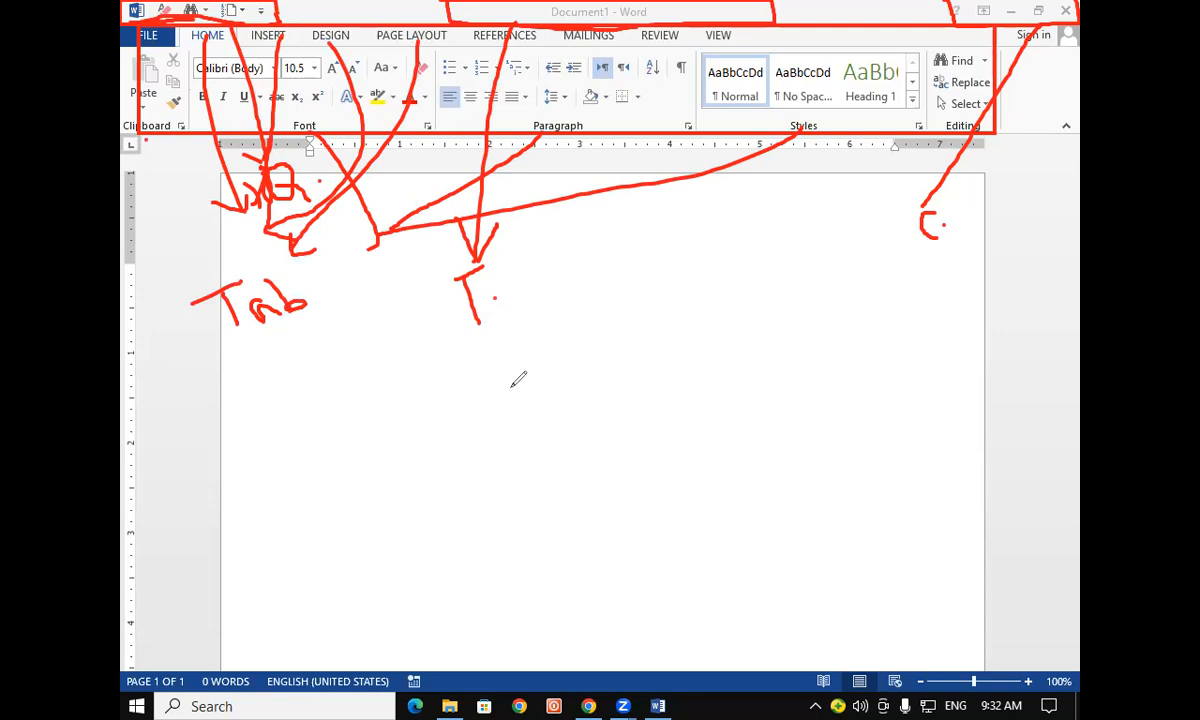
key("Escape")
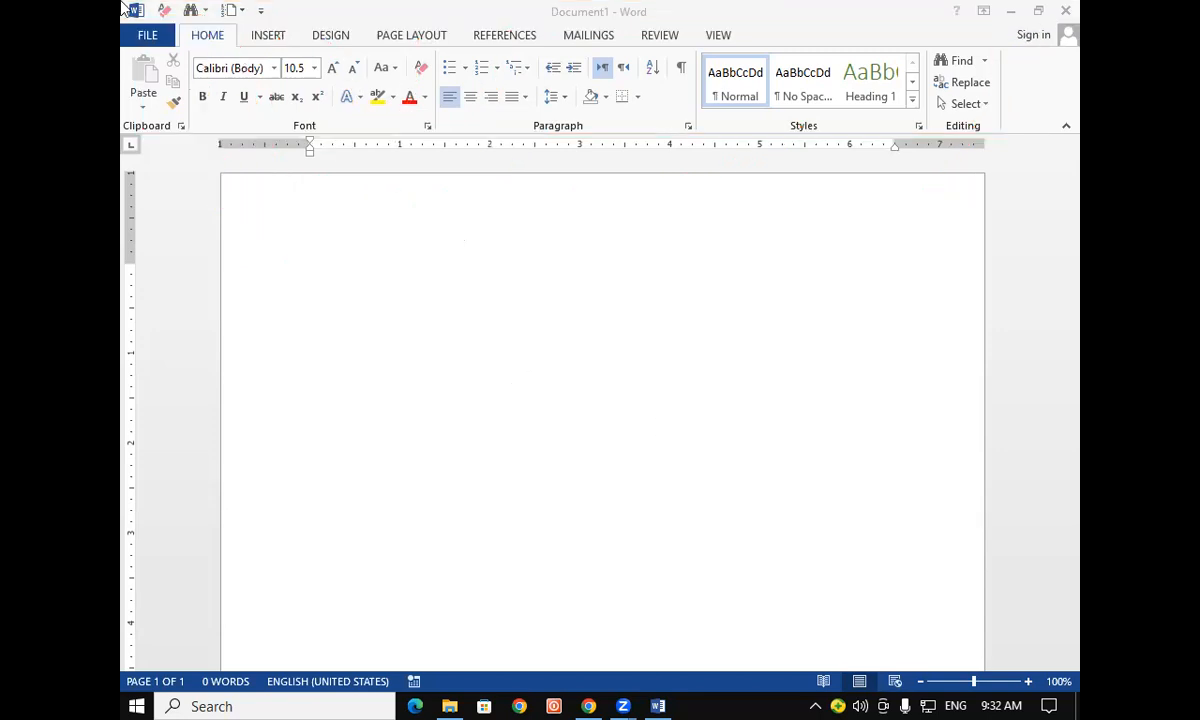
Draw red lines from the Quick Access Toolbar, title bar and window controls, and label them Q, T and Co.
mouse_move(140, 6)
left_mouse_down()
mouse_move(228, 250)
mouse_move(225, 275)
mouse_move(258, 326)
mouse_move(225, 294)
mouse_move(276, 340)
left_mouse_up()
left_click(280, 321)
left_click_drag(604, 10, 572, 236)
left_click(547, 242)
left_click_drag(560, 274, 559, 285)
left_click_drag(1013, 10, 962, 130)
mouse_move(935, 220)
left_mouse_down()
mouse_move(915, 265)
mouse_move(927, 266)
left_mouse_up()
mouse_move(933, 252)
left_mouse_down()
mouse_move(943, 264)
mouse_move(931, 257)
left_mouse_up()
Join the Home and View headings with red lines labelled Tab, and mark the ribbon with a line labelled Rib.
mouse_move(212, 32)
left_mouse_down()
mouse_move(318, 135)
mouse_move(350, 192)
left_mouse_up()
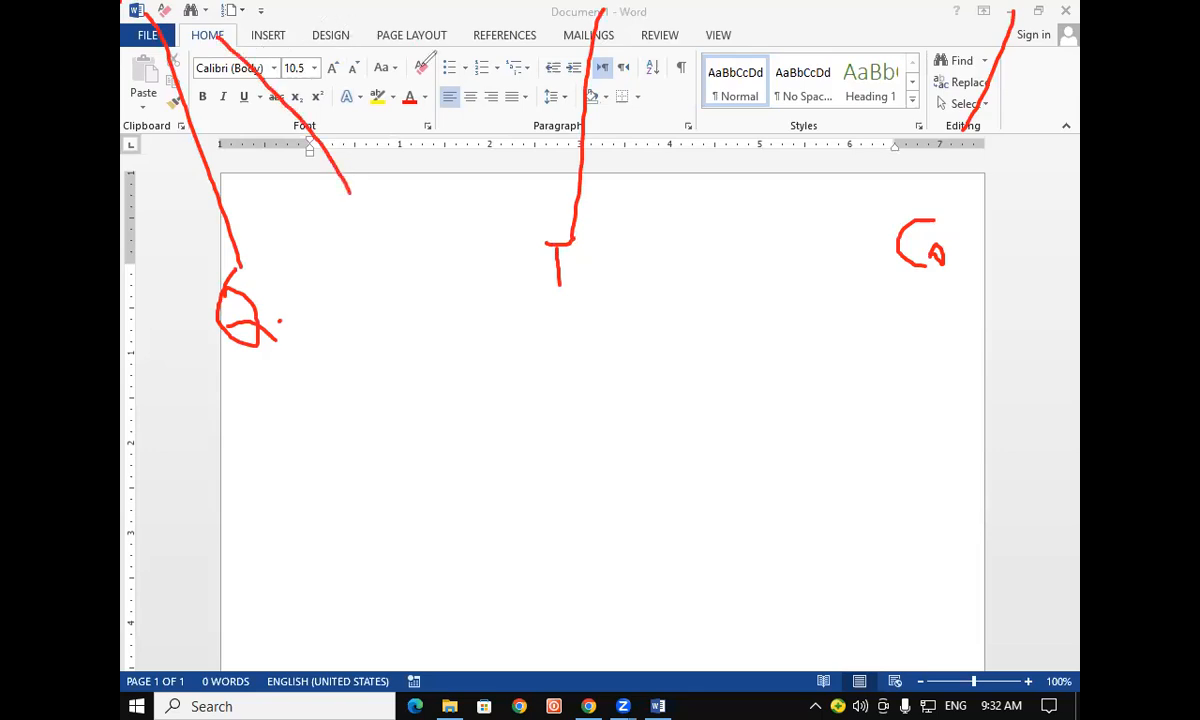
mouse_move(708, 40)
left_mouse_down()
mouse_move(493, 165)
mouse_move(350, 189)
mouse_move(396, 215)
mouse_move(386, 262)
mouse_move(427, 243)
mouse_move(436, 263)
left_mouse_up()
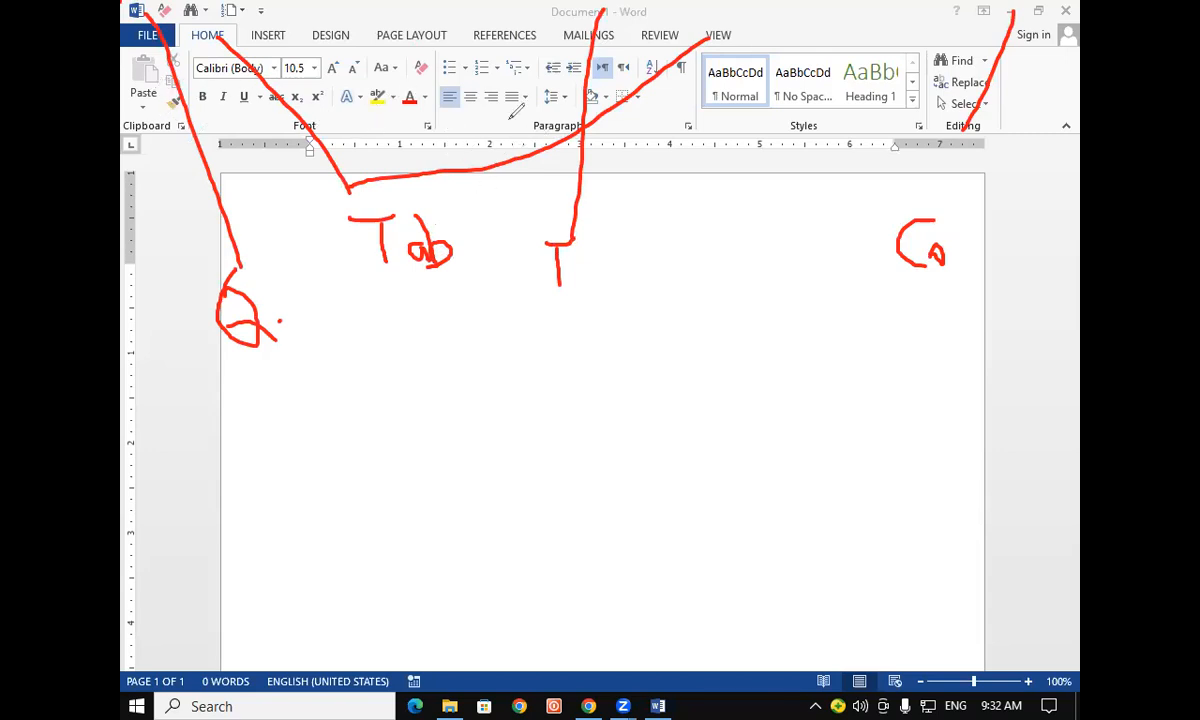
mouse_move(497, 120)
left_mouse_down()
mouse_move(488, 325)
mouse_move(470, 320)
mouse_move(500, 366)
mouse_move(522, 362)
mouse_move(513, 373)
left_mouse_up()
mouse_move(516, 318)
left_mouse_down()
mouse_move(530, 345)
mouse_move(520, 365)
left_mouse_up()
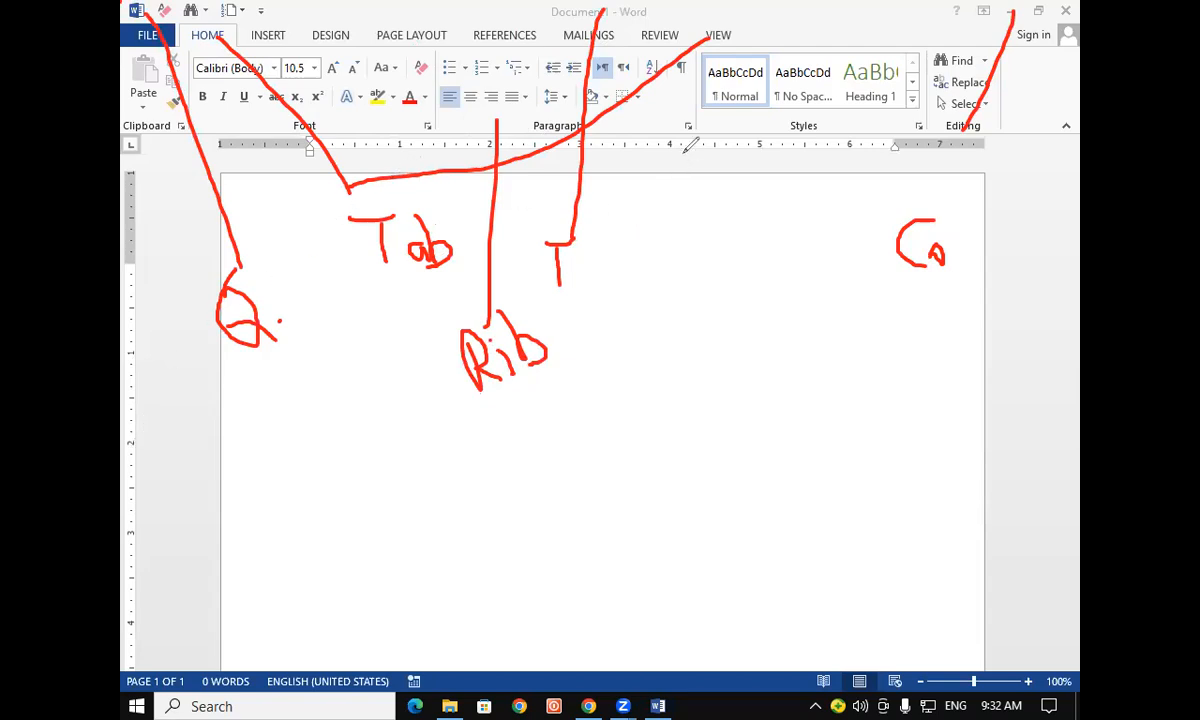
Label the ruler Ru and the scroll bar S, draw a red line along the status bar, and clear all the annotations.
left_click_drag(684, 144, 672, 320)
mouse_move(672, 272)
left_mouse_down()
mouse_move(690, 316)
mouse_move(712, 286)
mouse_move(724, 310)
left_mouse_up()
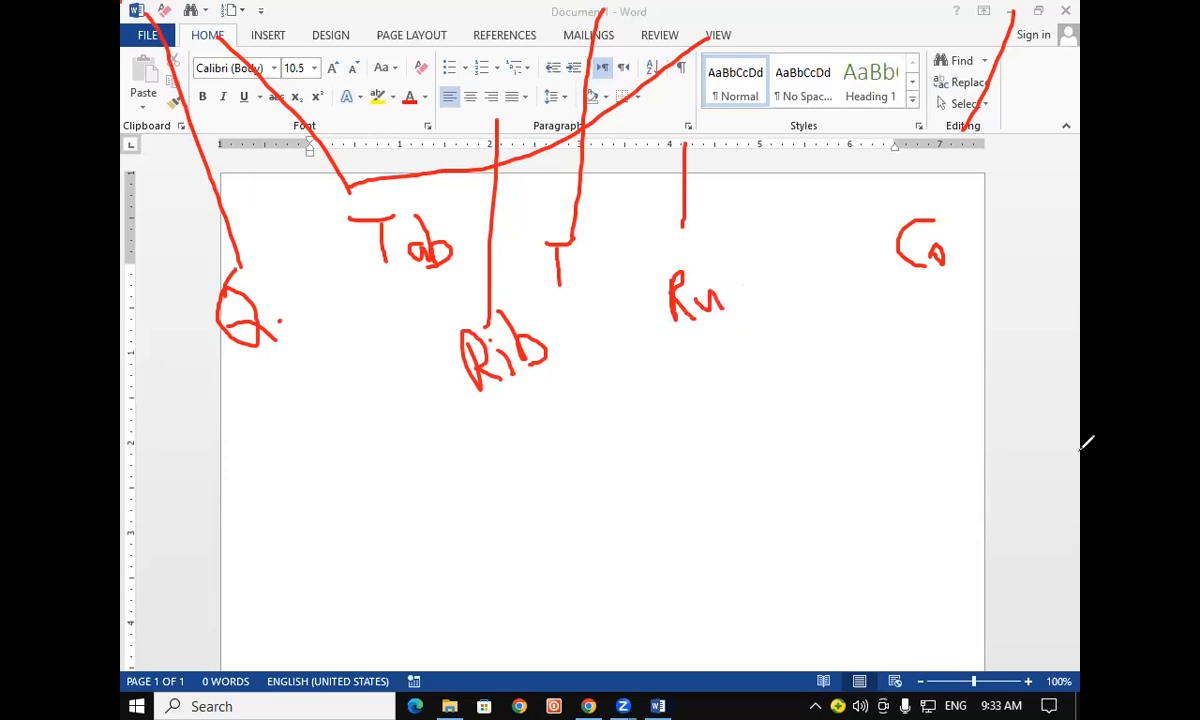
mouse_move(1073, 355)
left_mouse_down()
mouse_move(935, 380)
mouse_move(970, 402)
left_mouse_up()
mouse_move(888, 373)
left_mouse_down()
mouse_move(898, 398)
mouse_move(870, 416)
left_mouse_up()
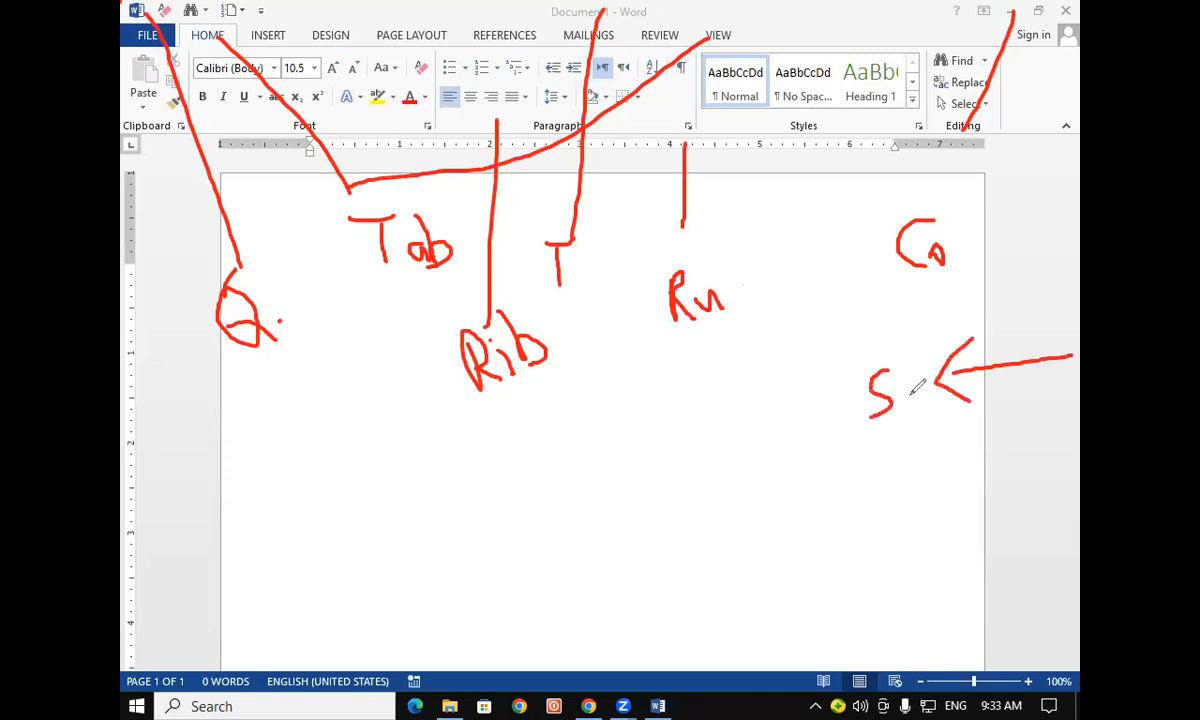
left_click(893, 392)
mouse_move(122, 688)
left_mouse_down()
mouse_move(268, 667)
mouse_move(912, 670)
left_mouse_up()
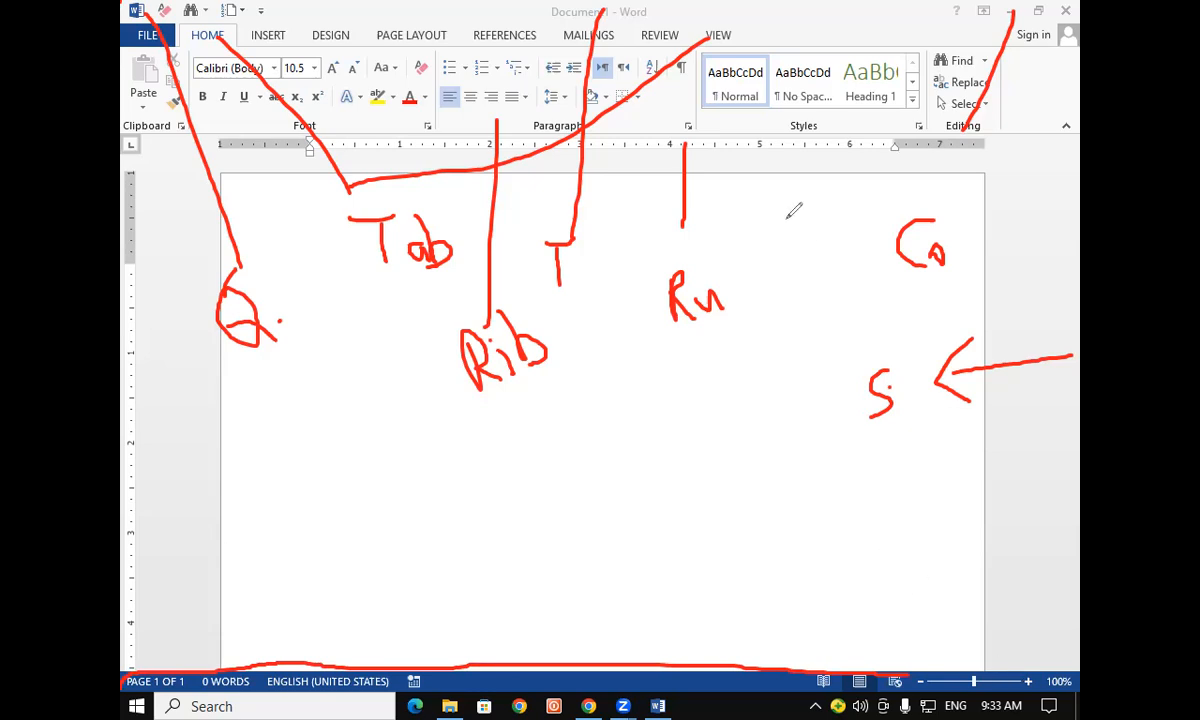
left_click(843, 427)
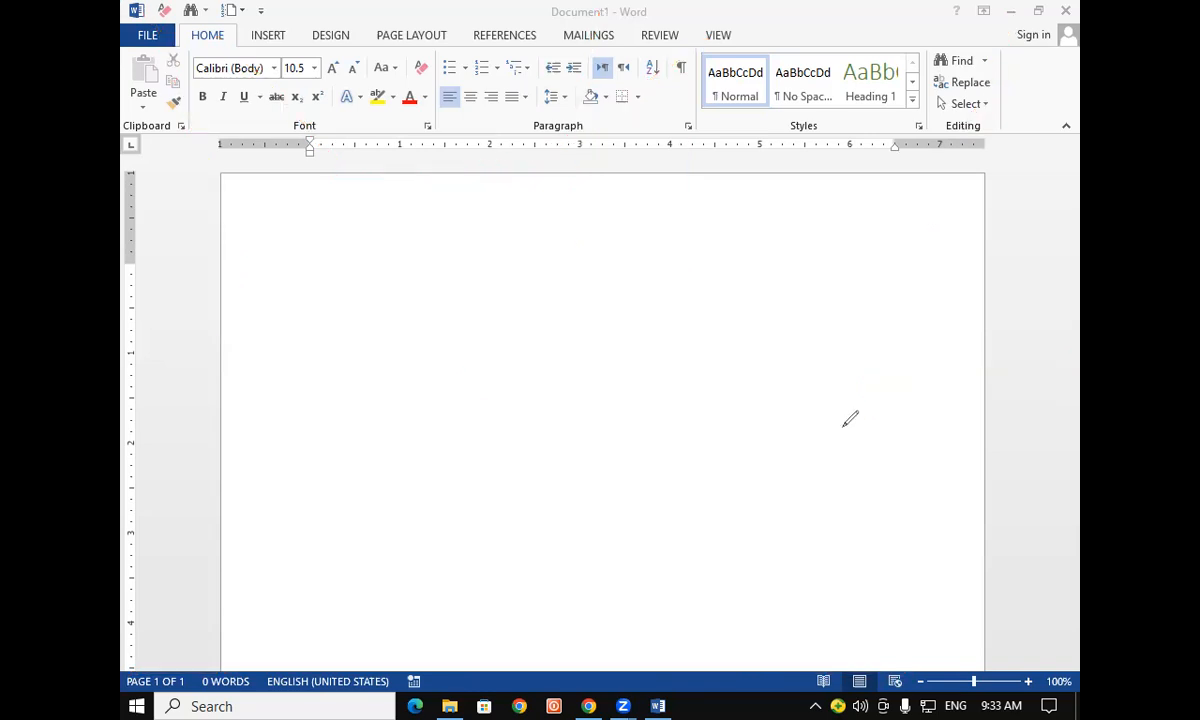
Sketch a small red diagram of the Word window with its toolbar, title, control and ribbon areas, and erase the drawing.
left_click_drag(477, 219, 475, 336)
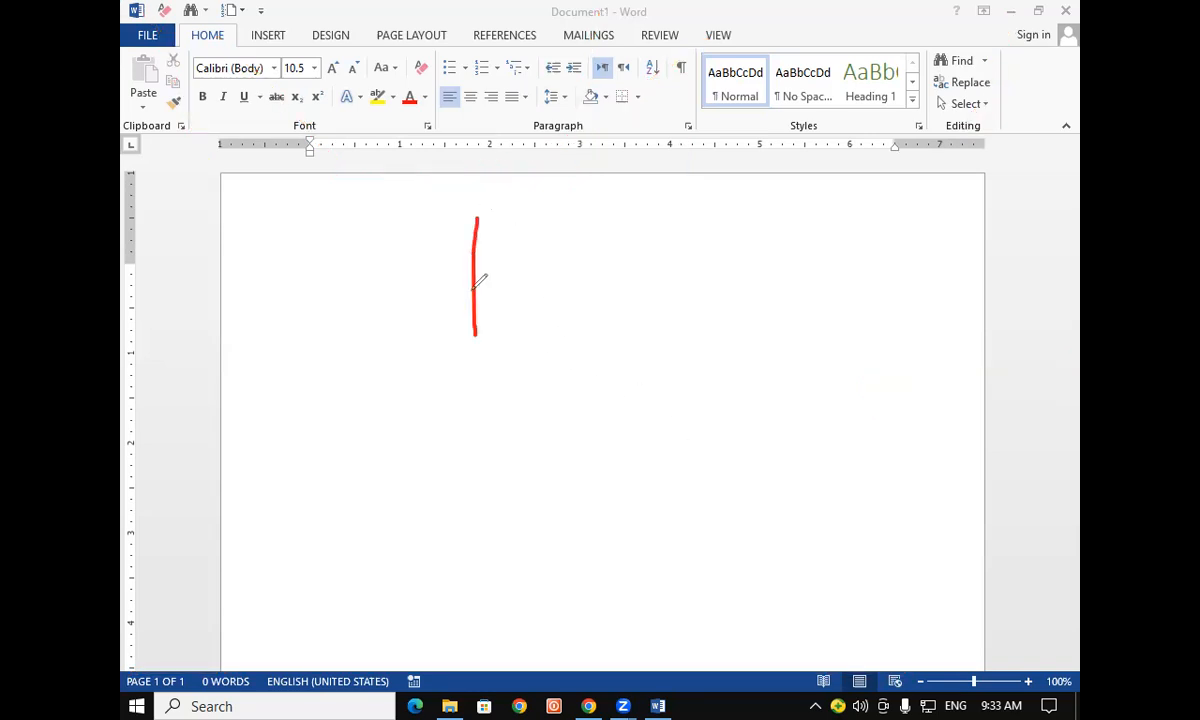
mouse_move(477, 222)
left_mouse_down()
mouse_move(673, 229)
mouse_move(656, 332)
mouse_move(474, 334)
mouse_move(496, 241)
mouse_move(534, 232)
mouse_move(500, 228)
mouse_move(490, 236)
mouse_move(596, 255)
mouse_move(590, 229)
mouse_move(640, 261)
mouse_move(673, 261)
left_mouse_up()
mouse_move(481, 267)
left_mouse_down()
mouse_move(636, 258)
mouse_move(630, 292)
mouse_move(484, 290)
mouse_move(481, 259)
left_mouse_up()
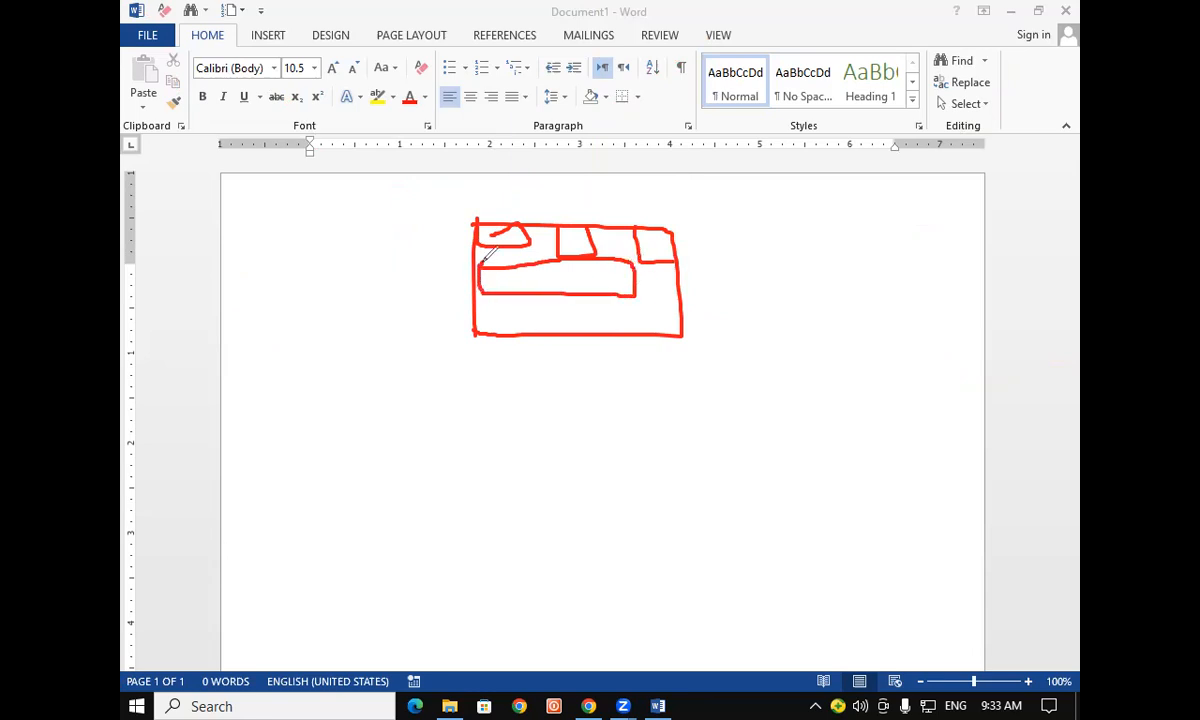
mouse_move(484, 302)
left_mouse_down()
mouse_move(564, 303)
mouse_move(512, 336)
mouse_move(540, 376)
mouse_move(542, 366)
left_mouse_up()
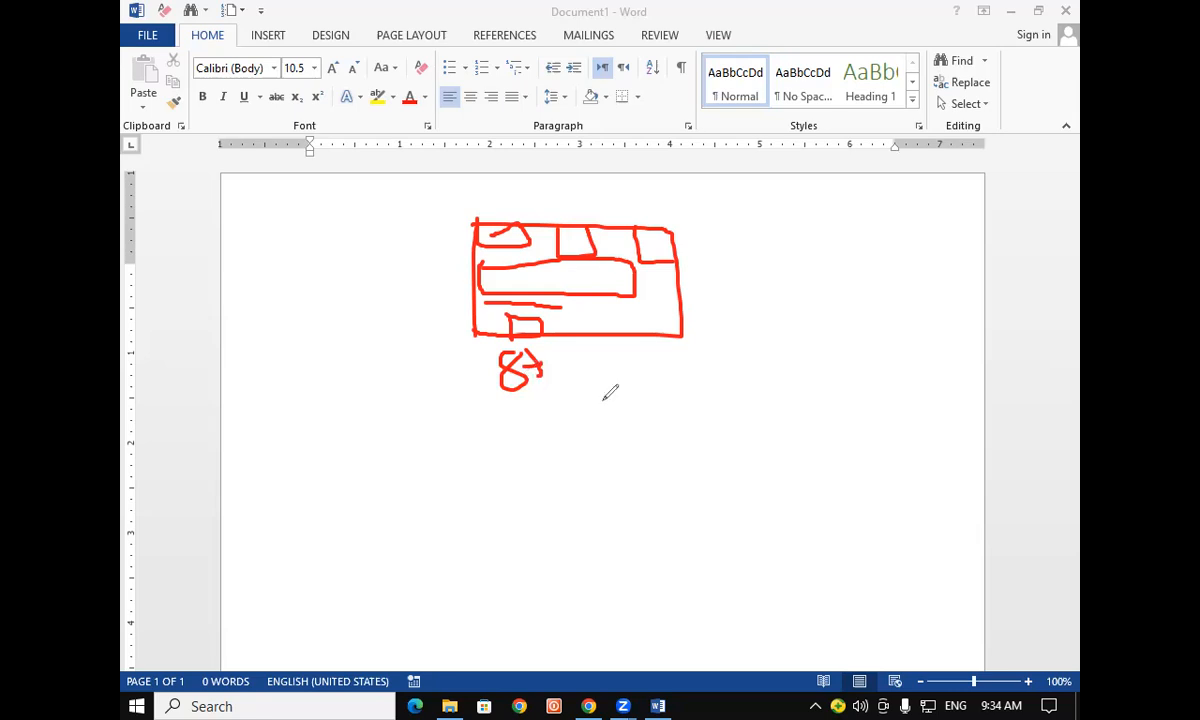
key("e")
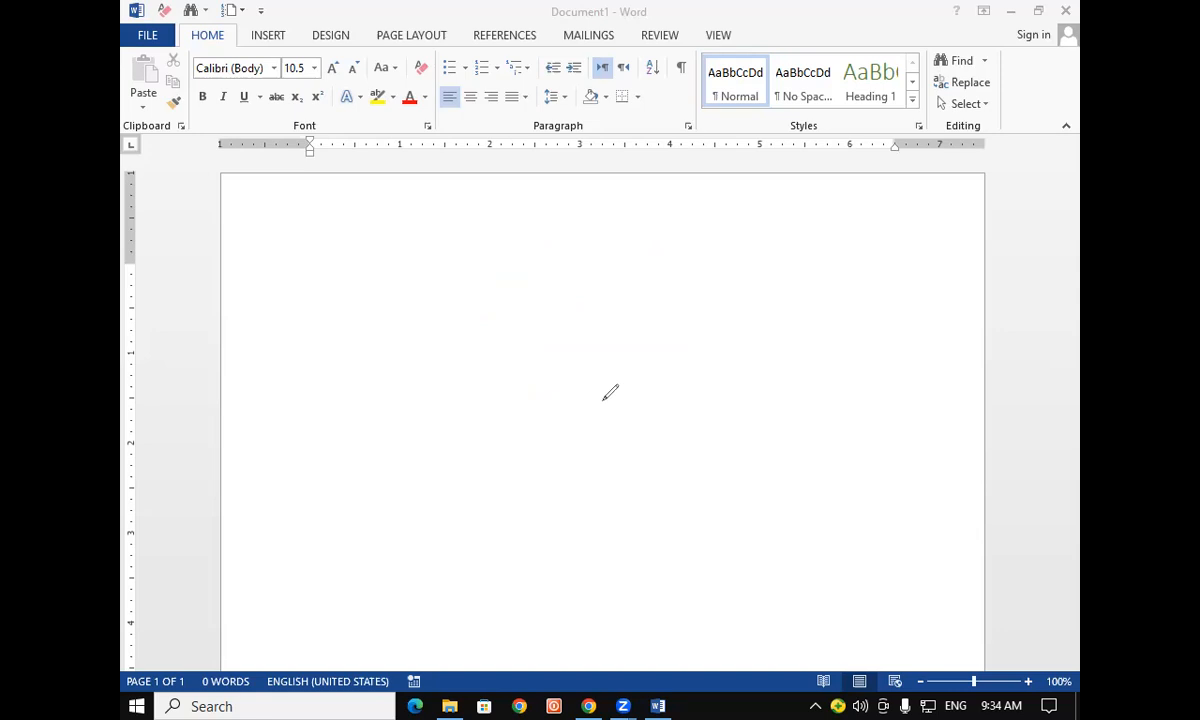
Leave the drawing mode and enter the sample text "lsblgsbgggggjr" on the first line of the page.
left_click(854, 437)
scroll(852, 434, "down", 4)
scroll(852, 430, "up", 2)
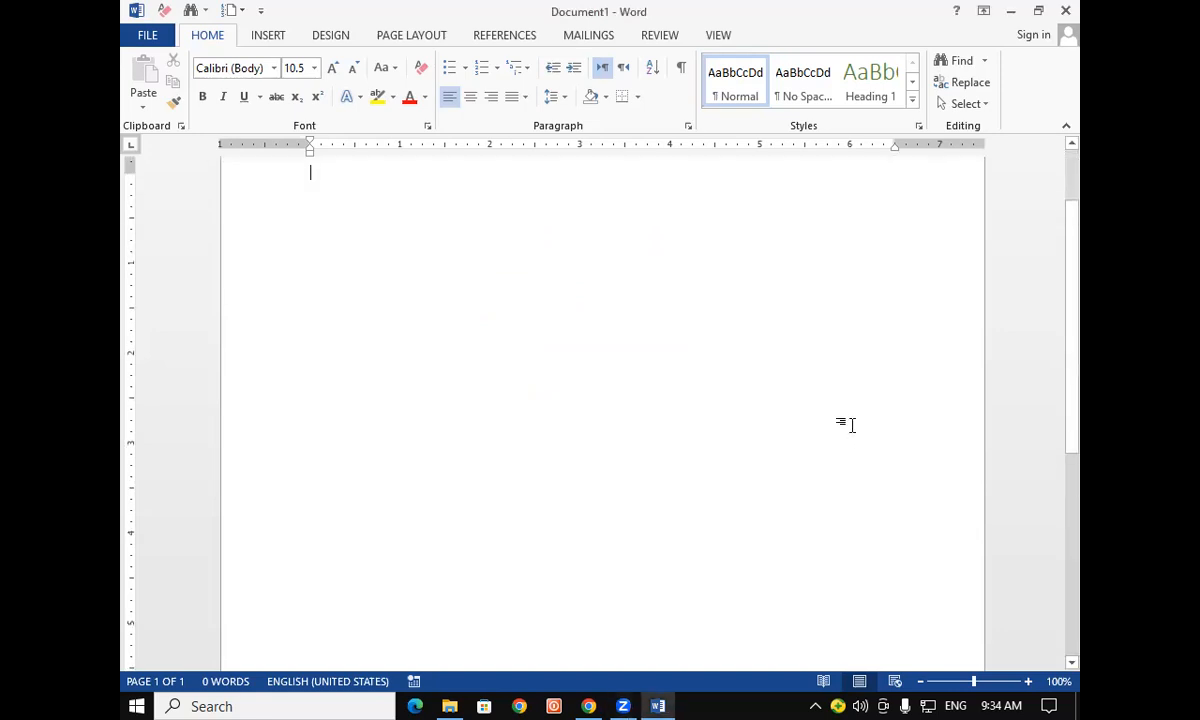
scroll(852, 421, "down", 1)
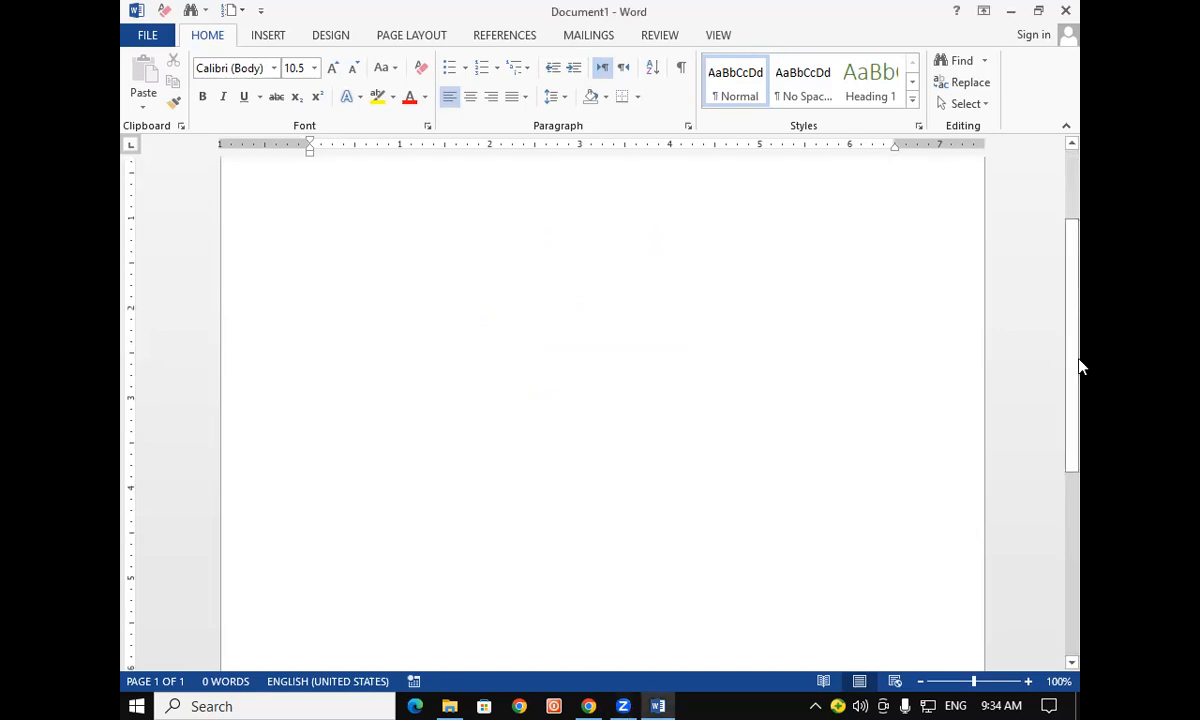
left_click_drag(1080, 250, 1026, 96)
left_click_drag(1028, 170, 991, 35)
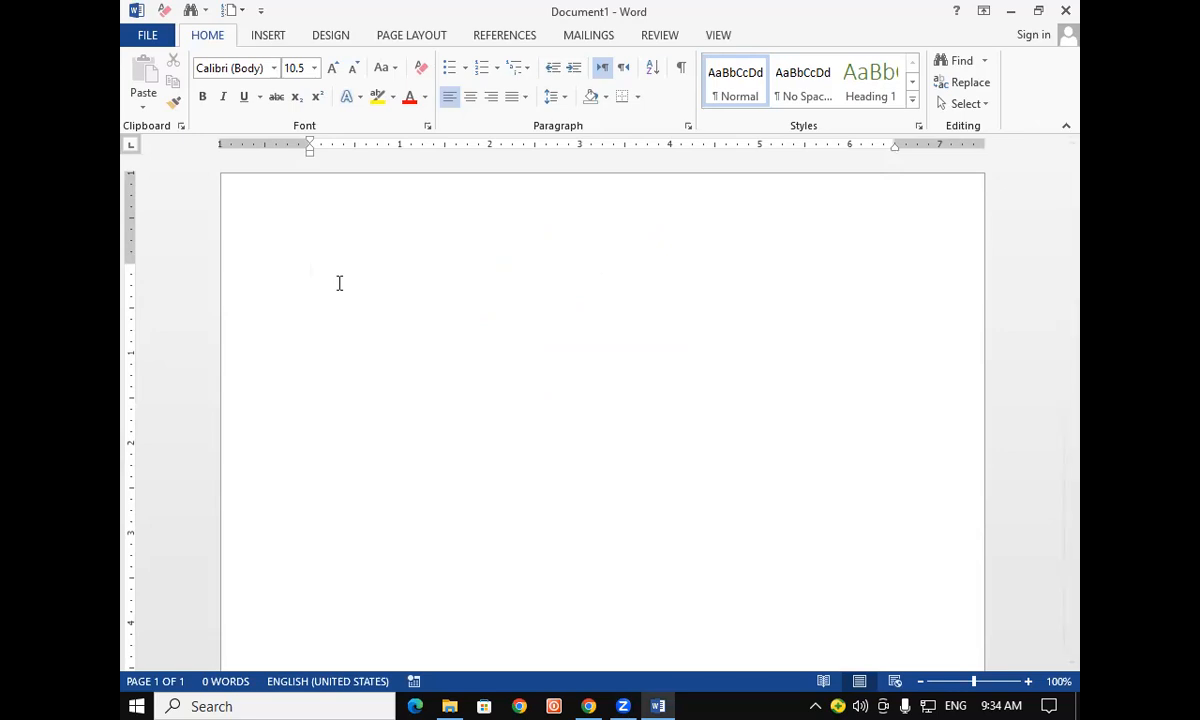
type("lsblgsbggggjr")
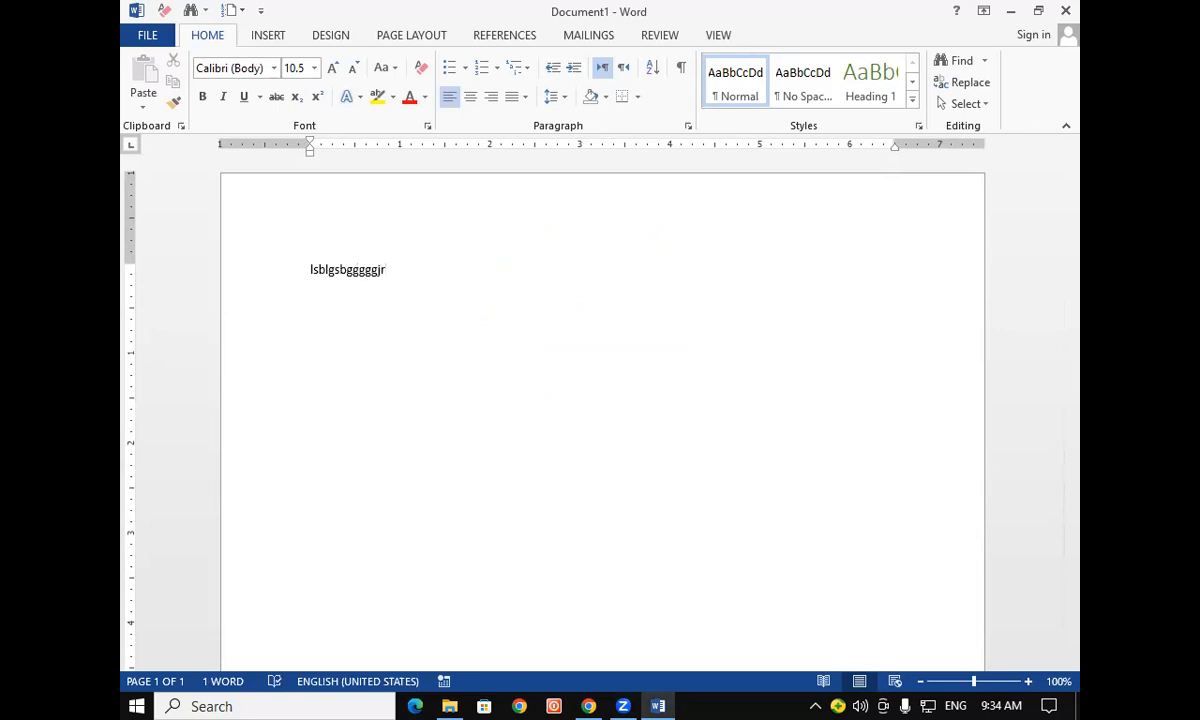
Delete the sample text from the first line so the page is empty.
key("BackSpace")
key("BackSpace")
key("BackSpace")
key("BackSpace")
key("BackSpace")
key("BackSpace")
key("BackSpace")
key("BackSpace")
key("BackSpace")
key("BackSpace")
key("BackSpace")
key("BackSpace")
key("BackSpace")
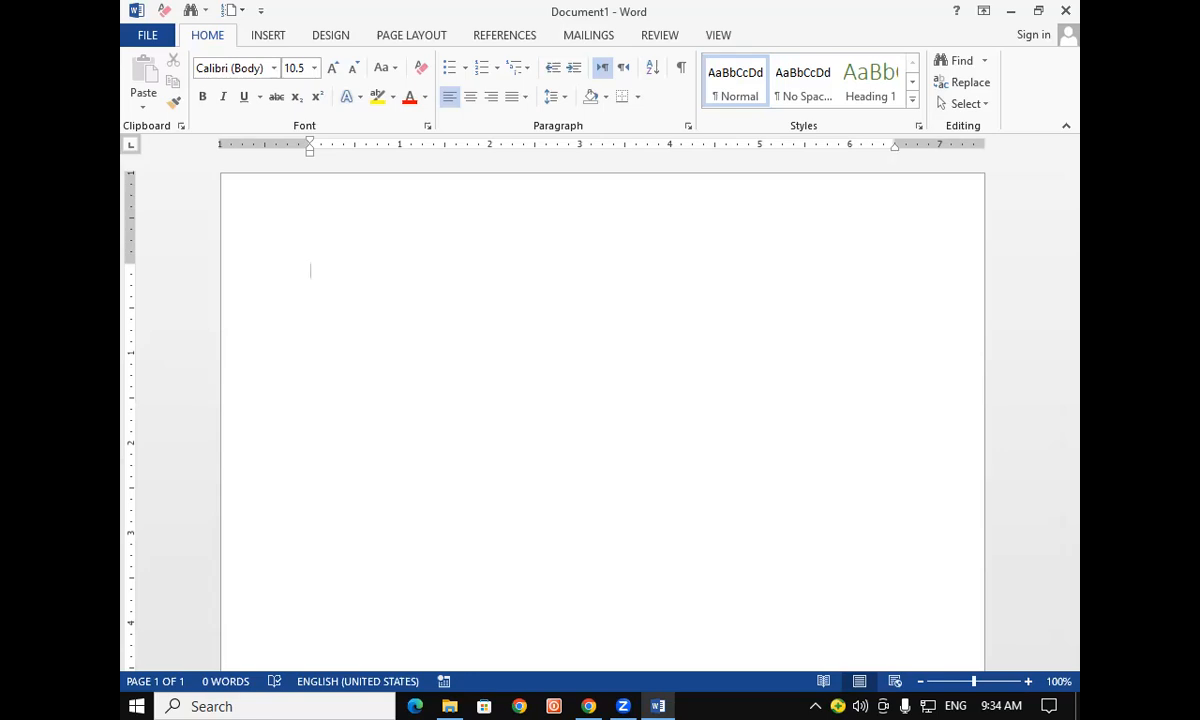
Generate default English sample paragraphs with =rand(), and delete all of the generated text.
type("=rand()")
key("Return")
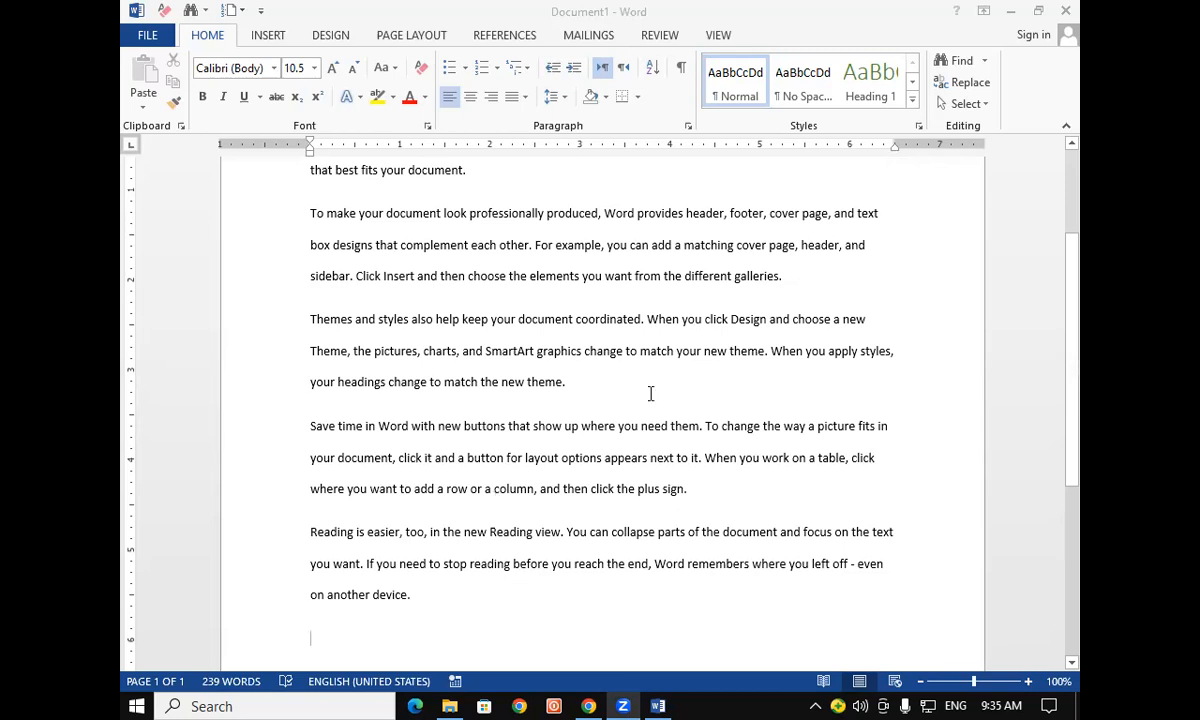
left_click(651, 480)
key("ctrl+Delete")
key("ctrl+Delete")
key("ctrl+Delete")
key("ctrl+Delete")
key("ctrl+Delete")
key("ctrl+a")
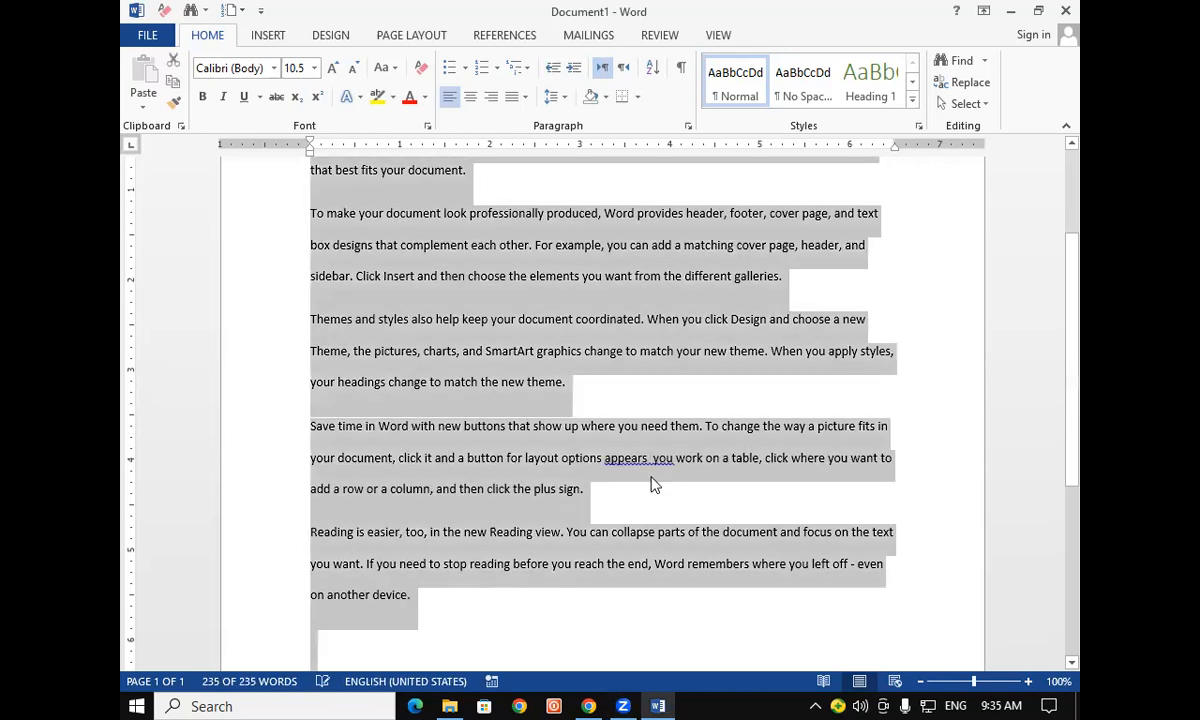
key("Delete")
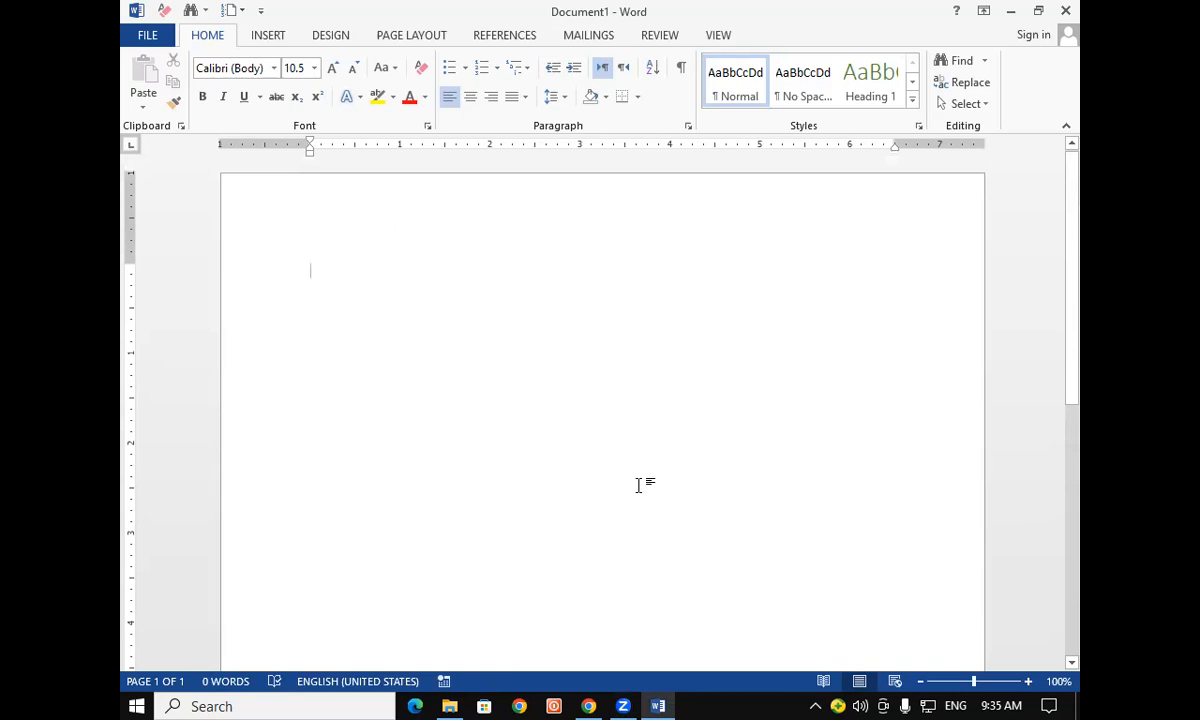
Generate Latin placeholder paragraphs with =lorem(), and delete all of the generated text.
type("=lorem")
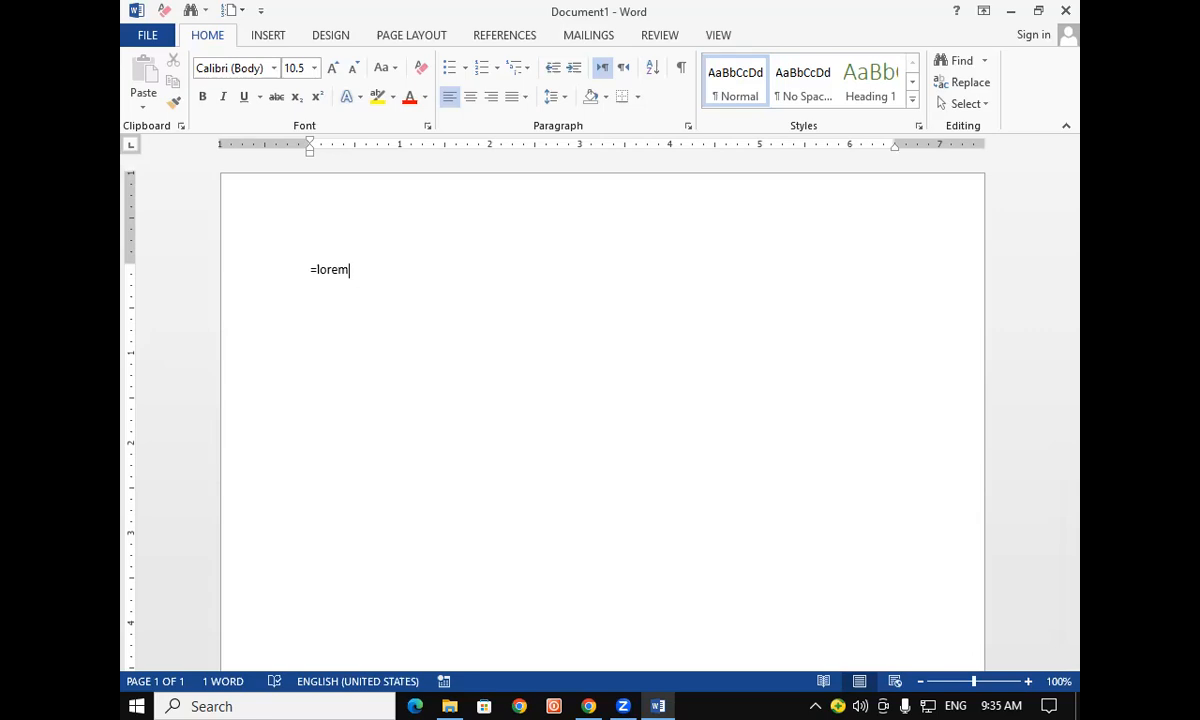
type("()")
key("Return")
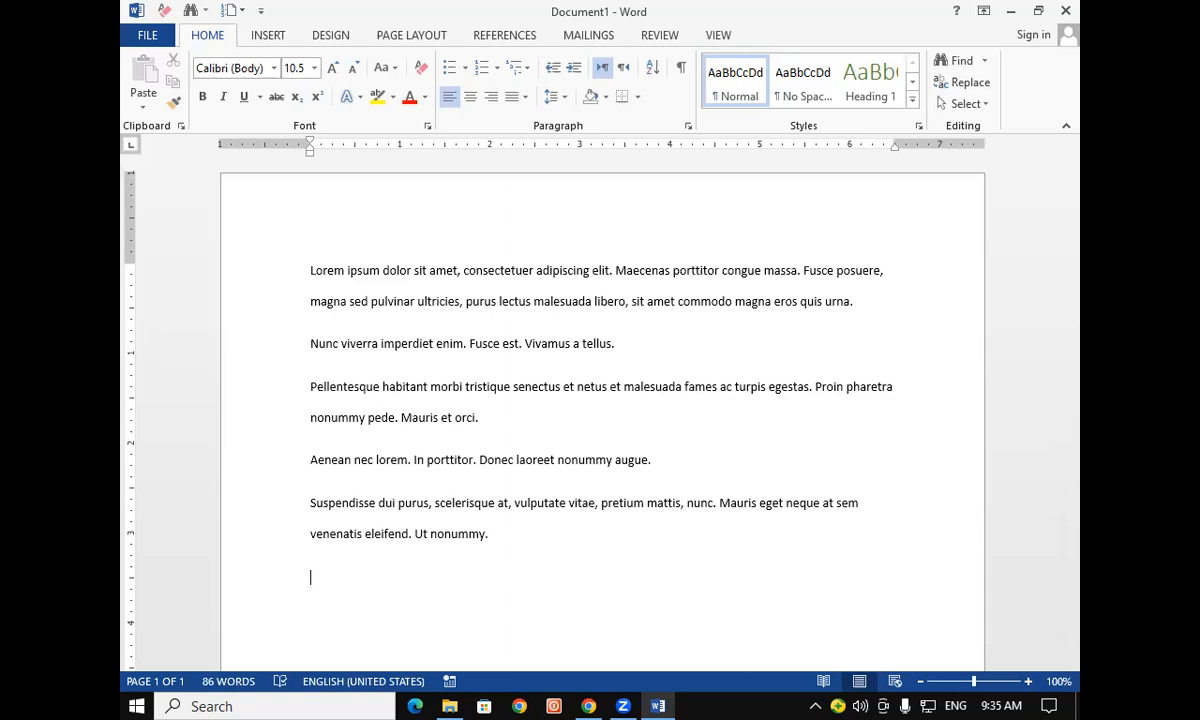
key("ctrl+a")
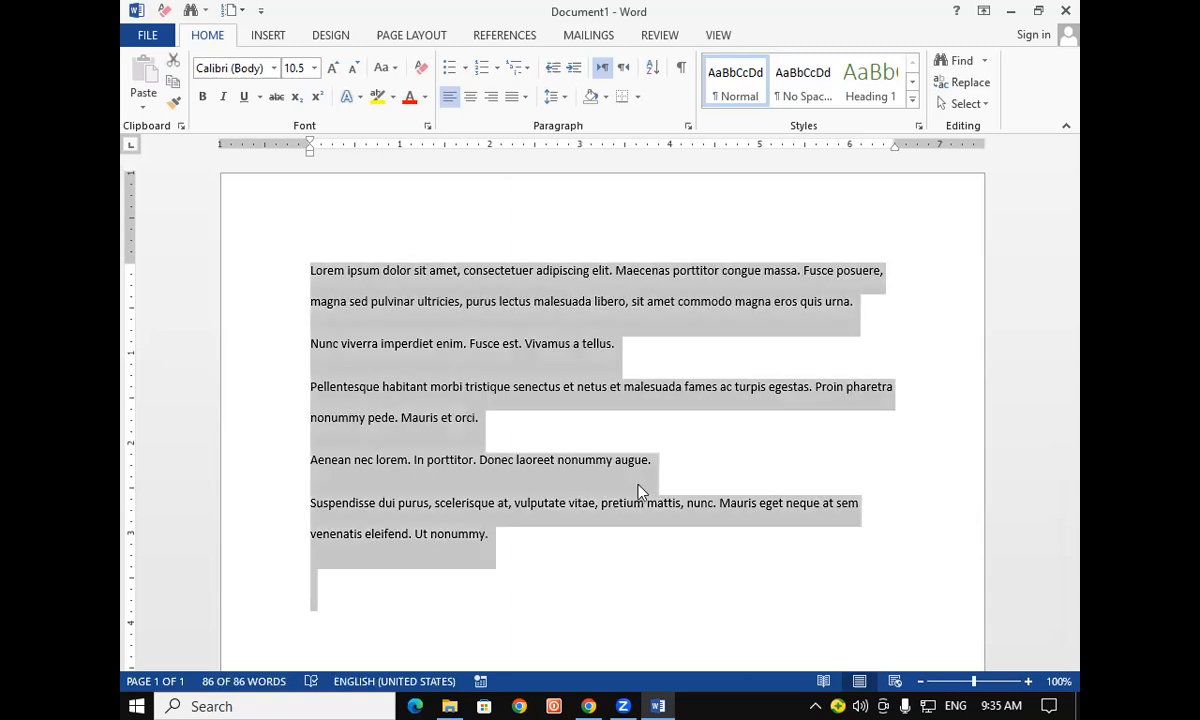
key("BackSpace")
Generate the classic quick brown fox paragraphs with =rand.old(), and empty the document.
type("=r")
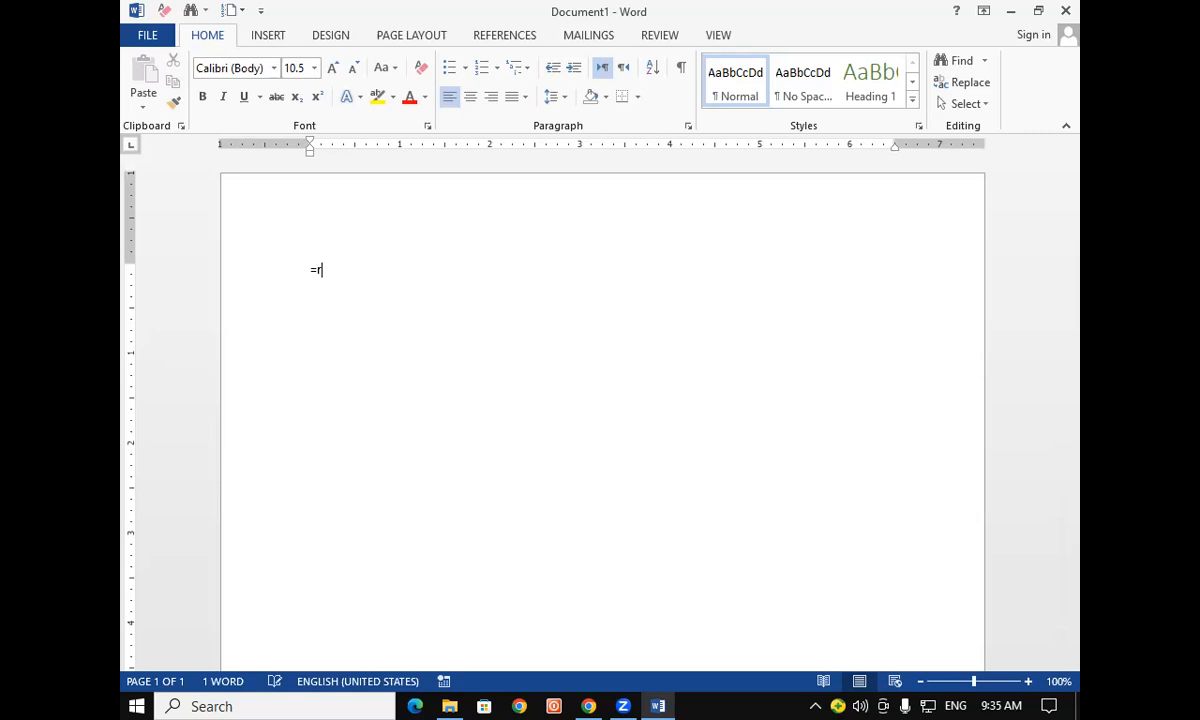
type("and.old()")
key("Return")
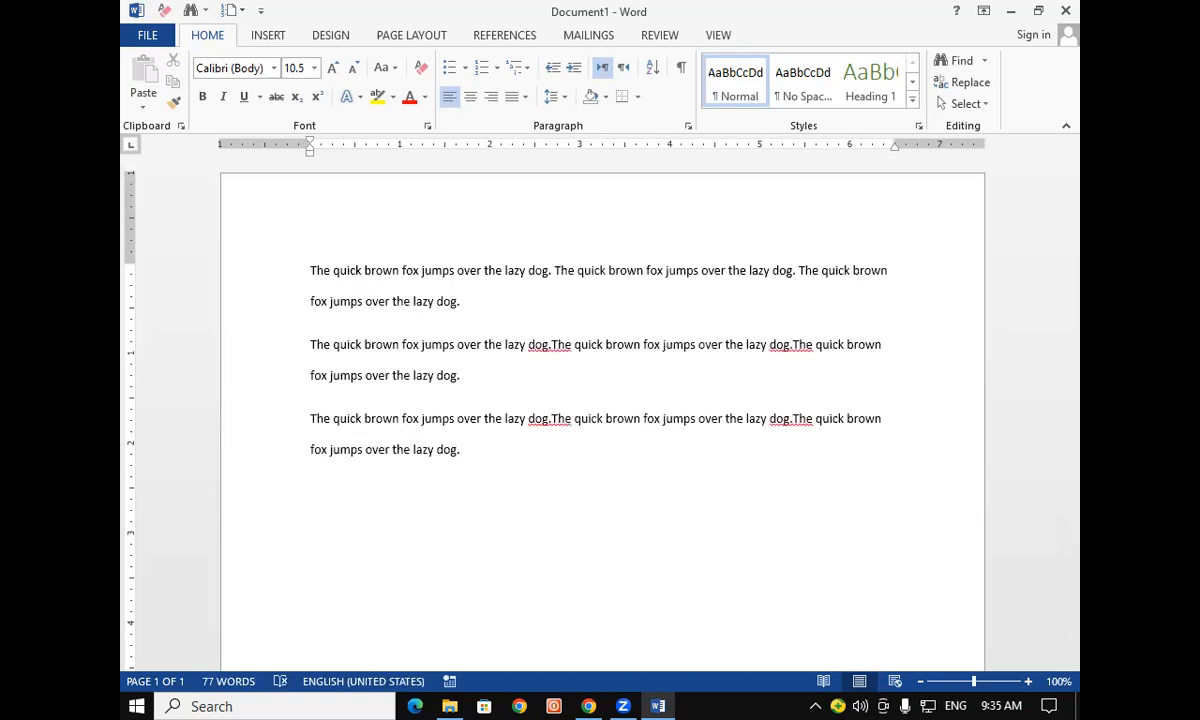
key("ctrl+a")
key("Delete")
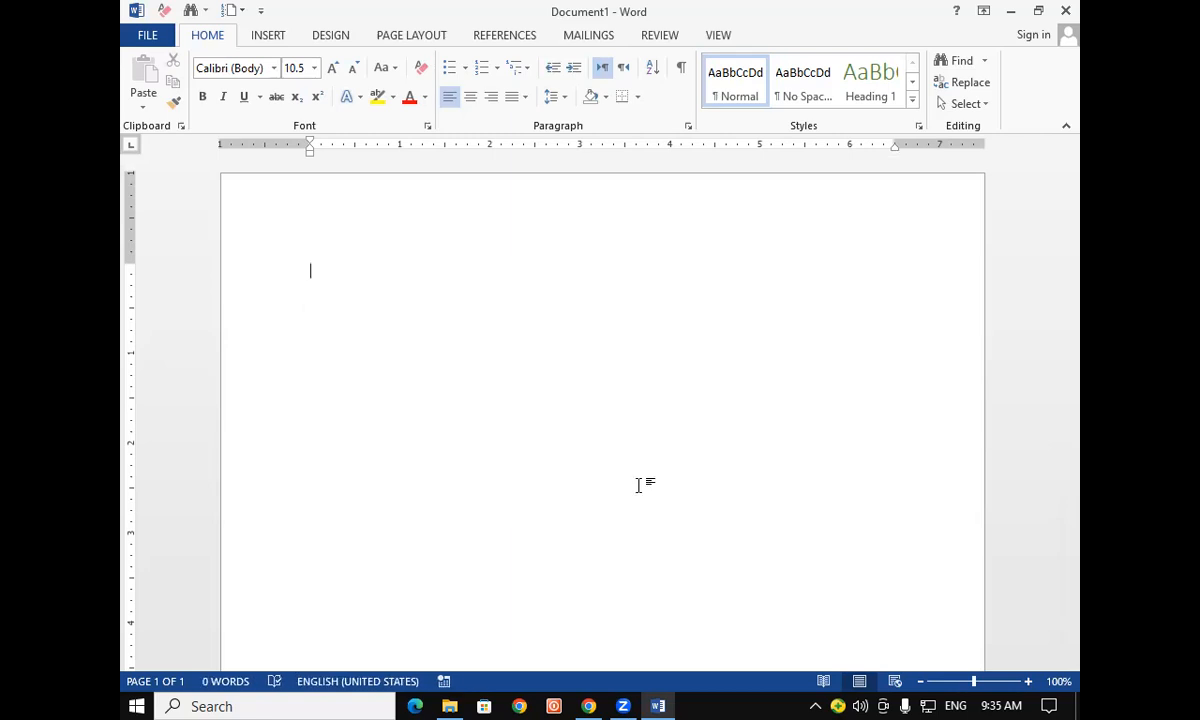
Generate exactly two sample paragraphs on the first line with =rand(2).
double_click(313, 268)
type("=rand(")
type("100")
key("BackSpace")
key("BackSpace")
key("BackSpace")
type("2)")
key("Return")
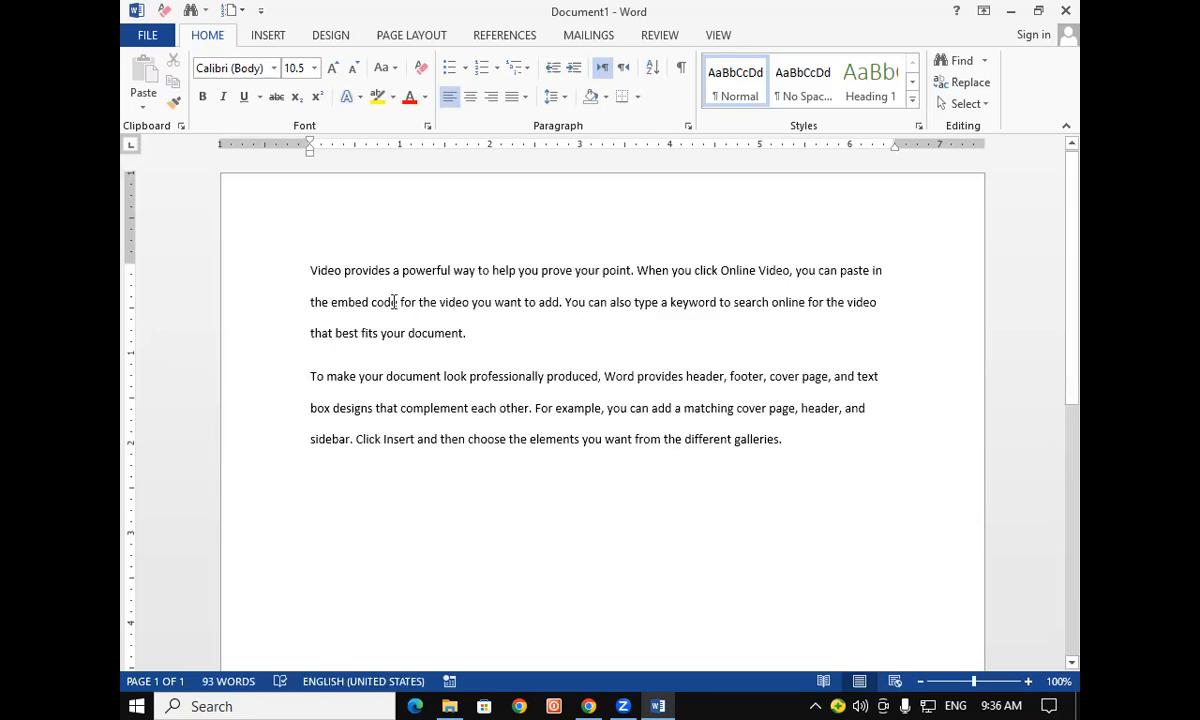
Select each of the two generated paragraphs in turn, and delete the whole text.
left_click_drag(311, 271, 444, 346)
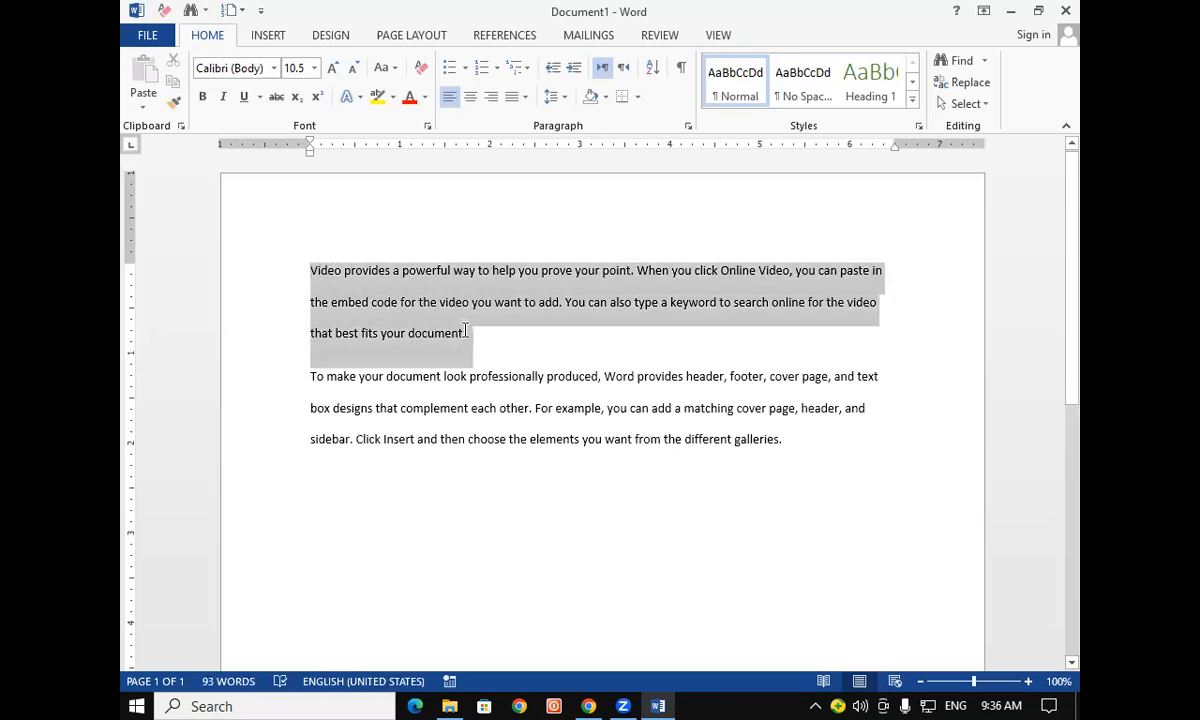
left_click(410, 362)
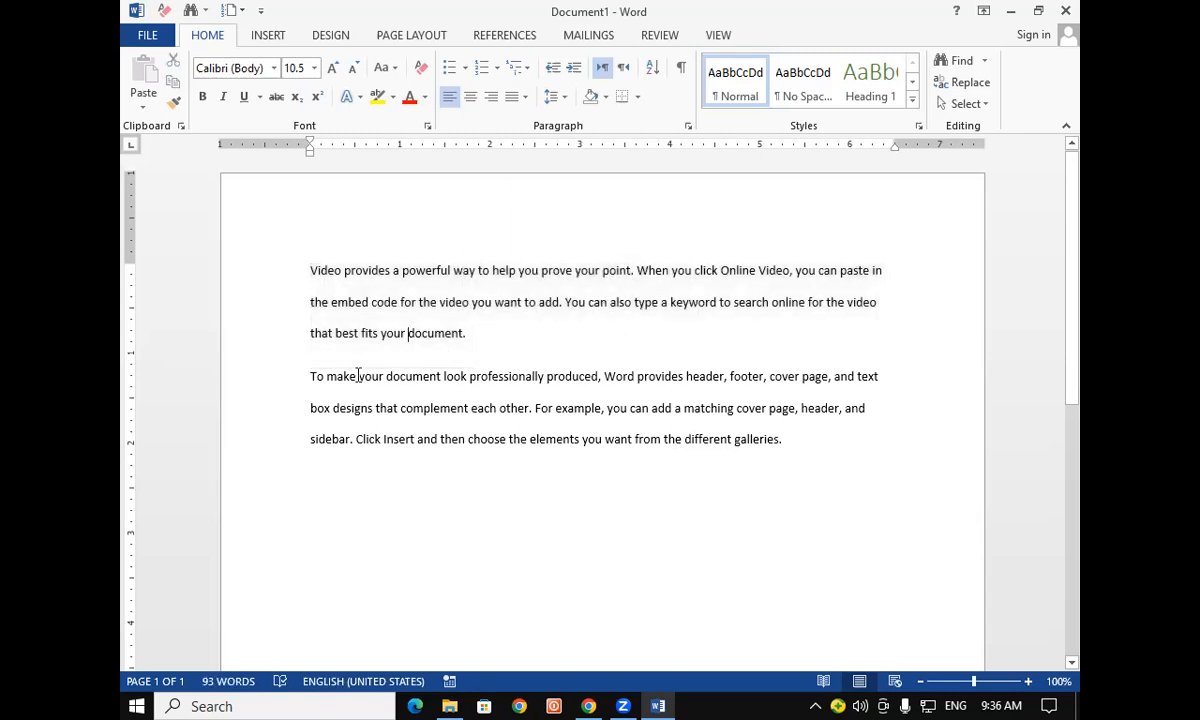
left_click_drag(311, 376, 784, 440)
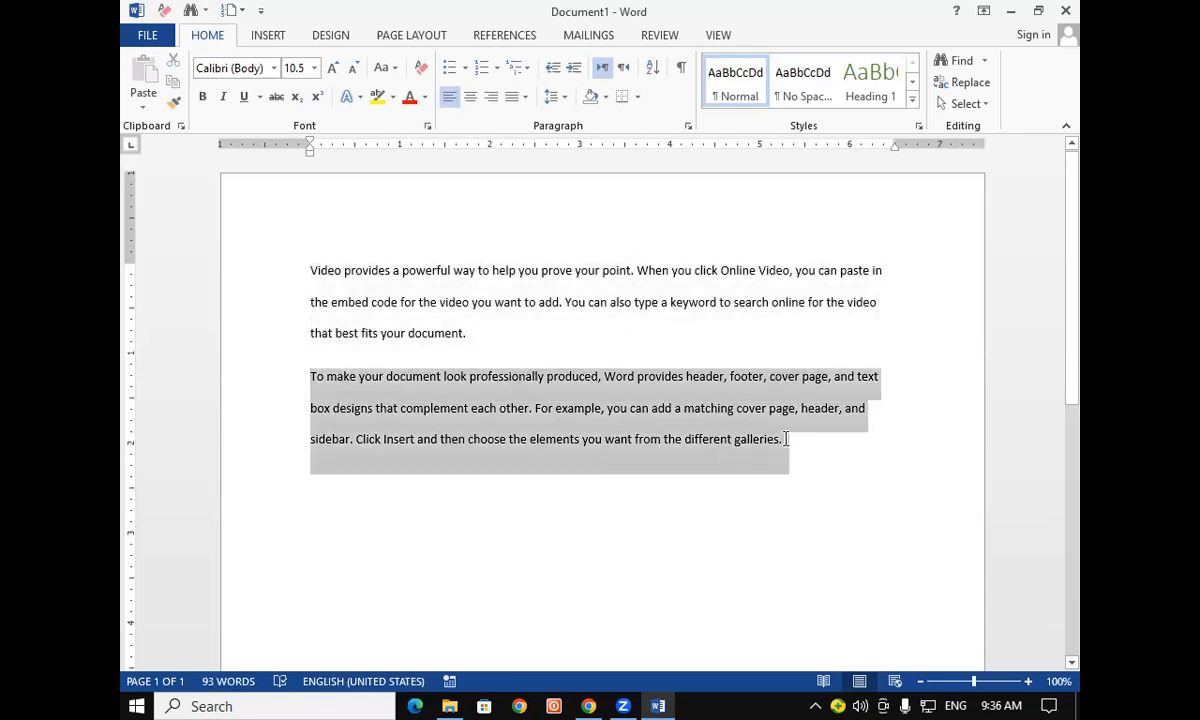
key("ctrl+a")
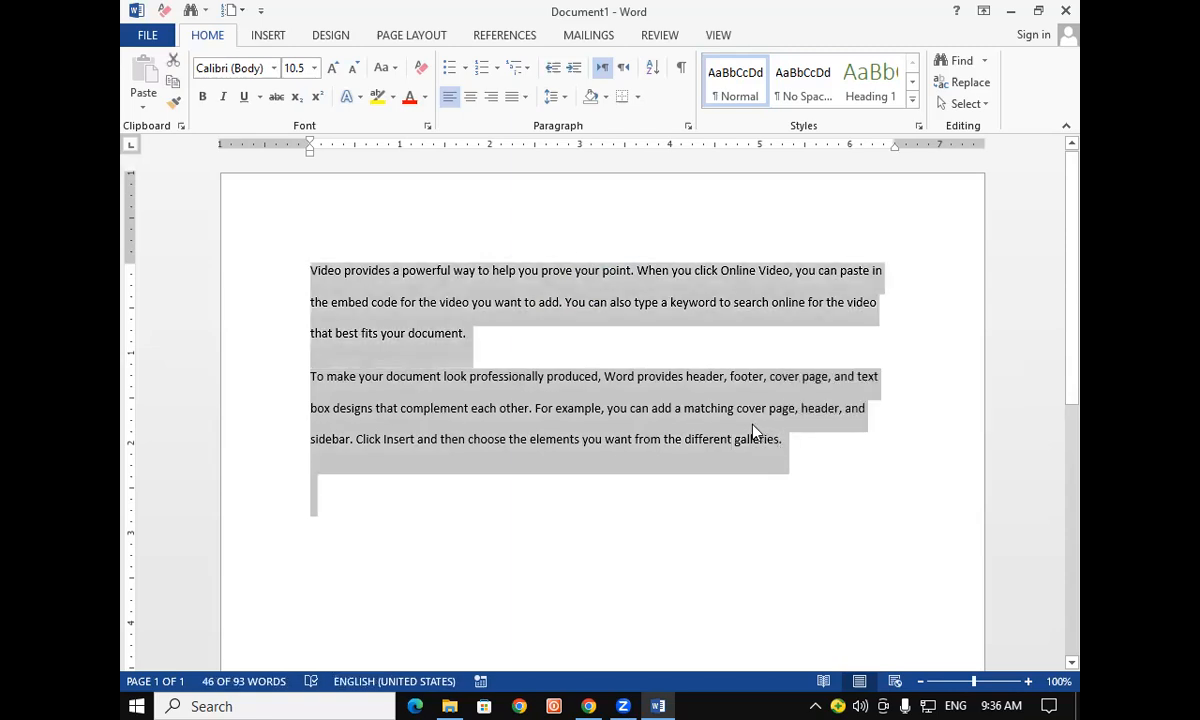
key("Delete")
Generate two paragraphs of five sentences each with =rand(2,5), and select each paragraph in turn to point it out.
type("=")
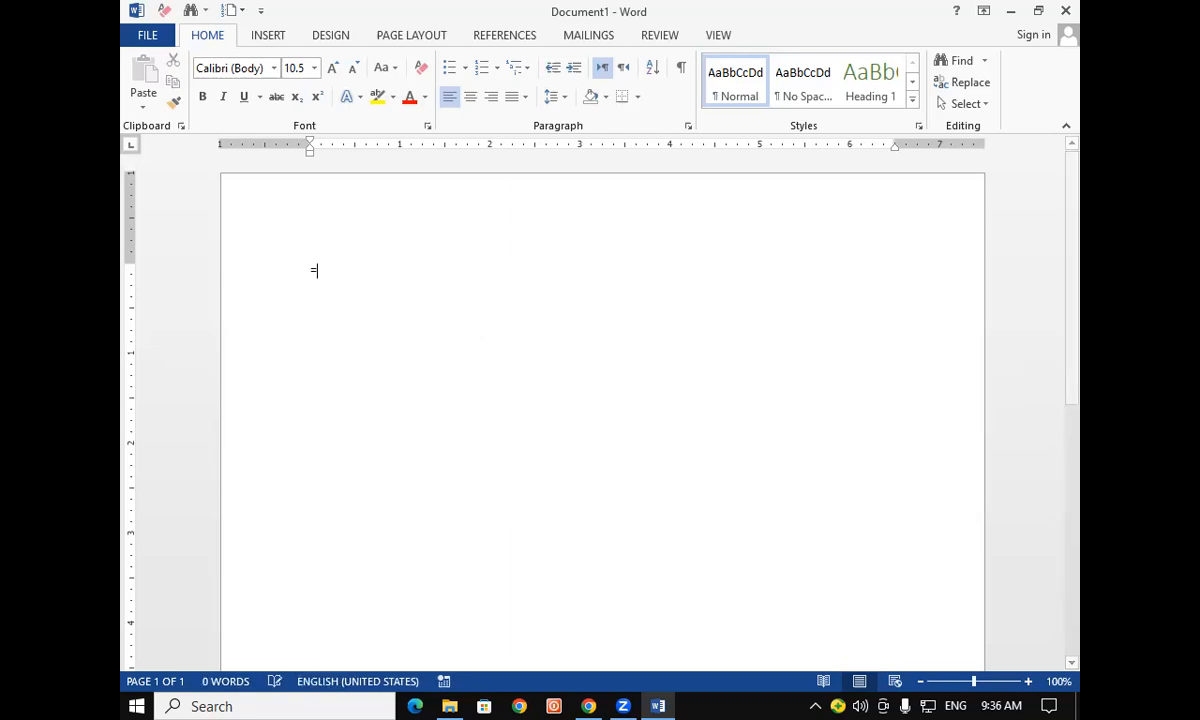
type("rand(")
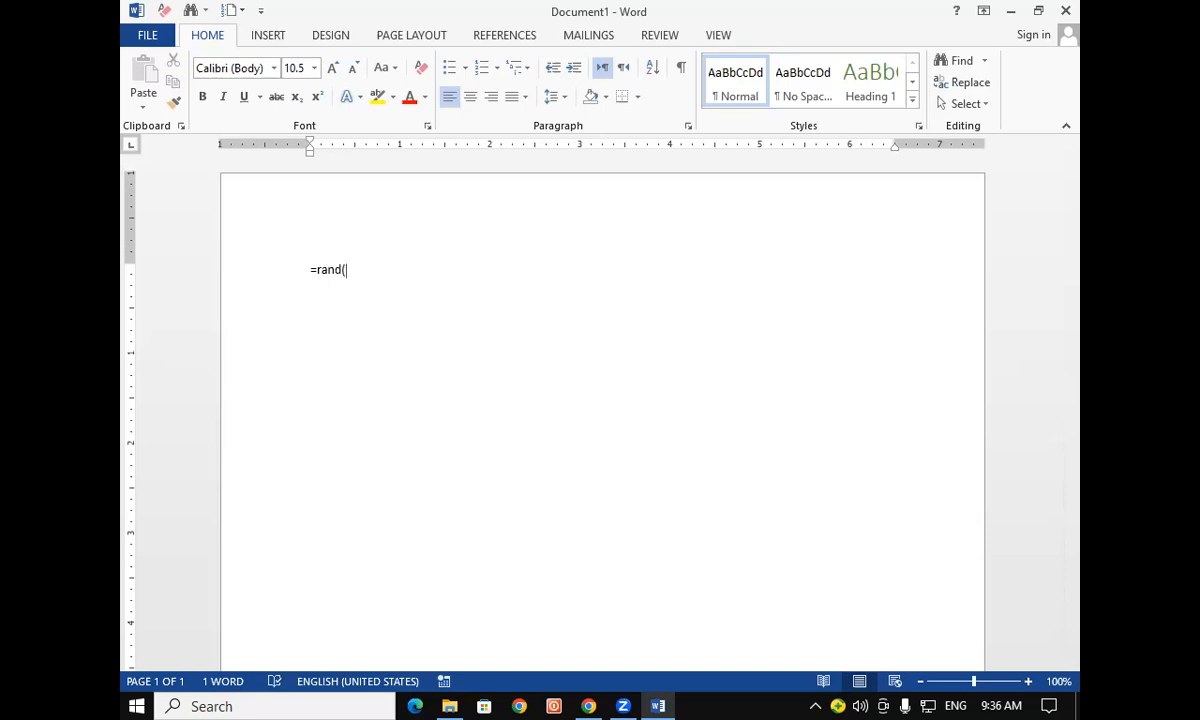
type("2,5)")
key("Return")
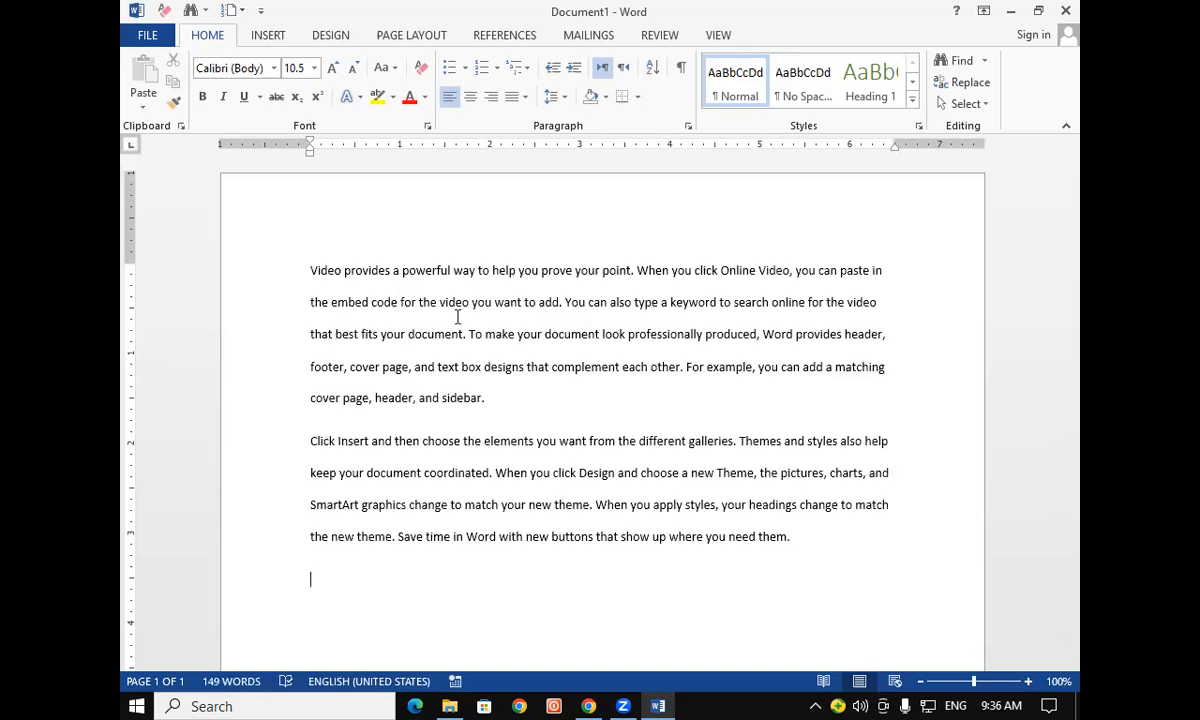
left_click_drag(312, 268, 488, 404)
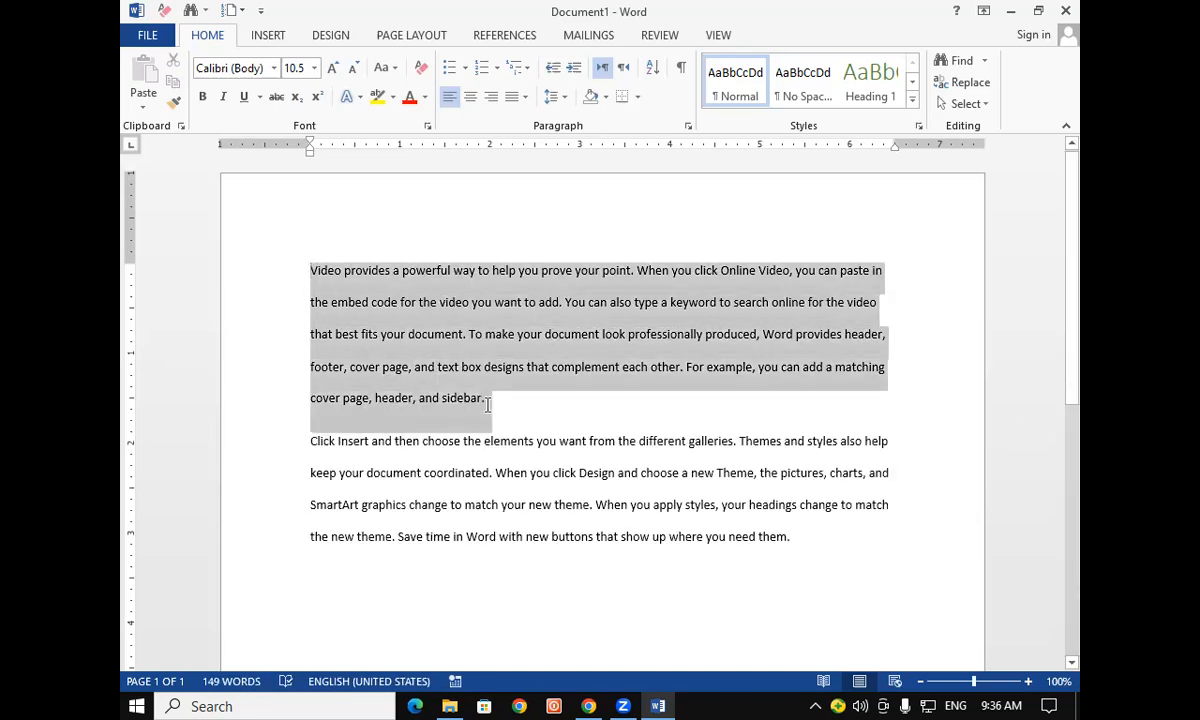
left_click_drag(311, 440, 849, 549)
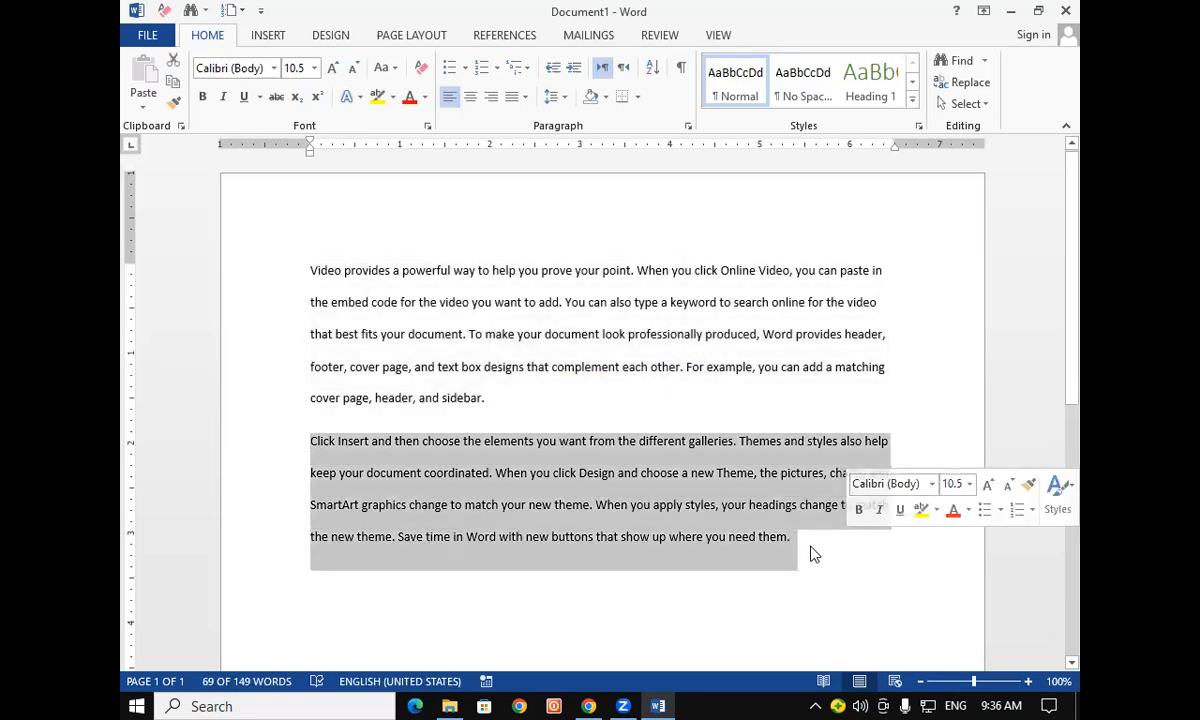
left_click(812, 546)
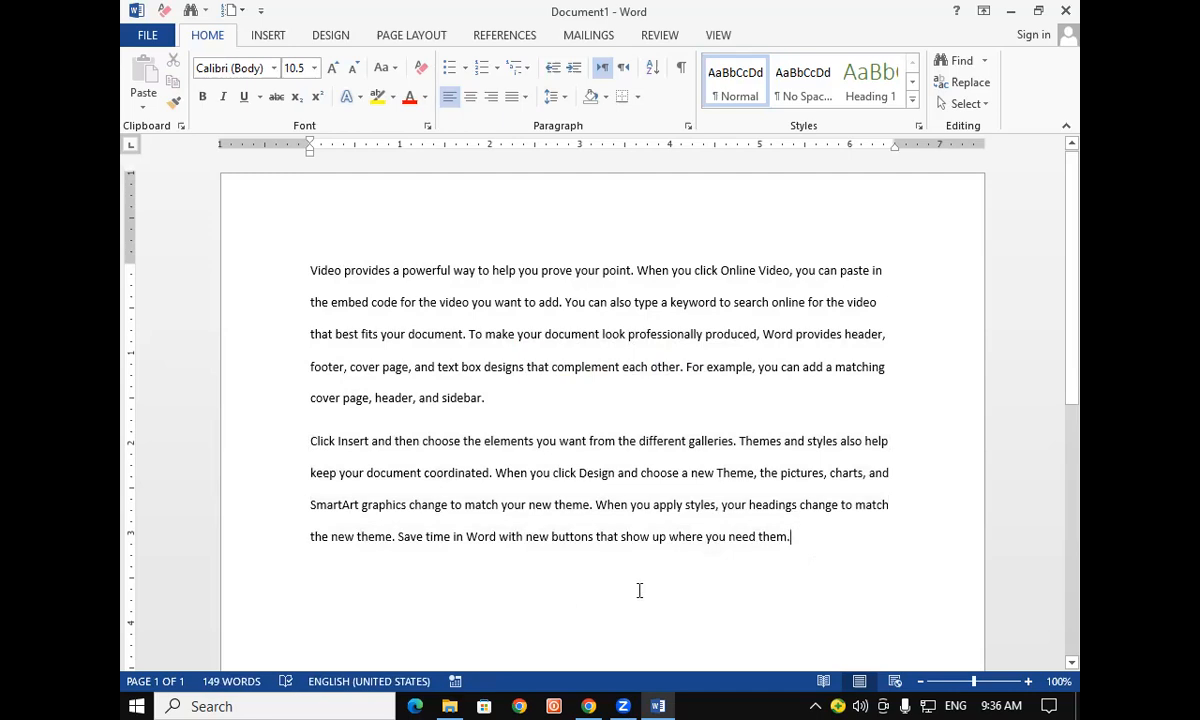
Undo the text generation and change the formula to =rand(5,5) to produce five paragraphs of five sentences.
key("ctrl+z")
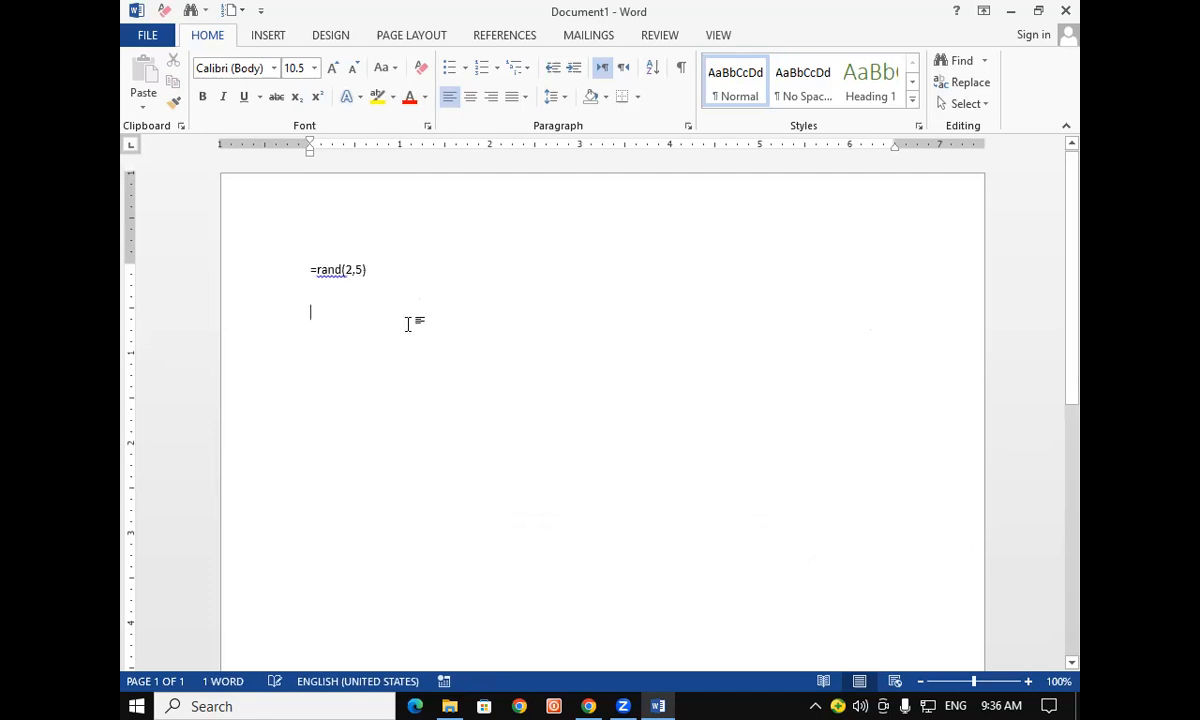
left_click(350, 270)
key("BackSpace")
type("5")
key("Return")
key("Return")
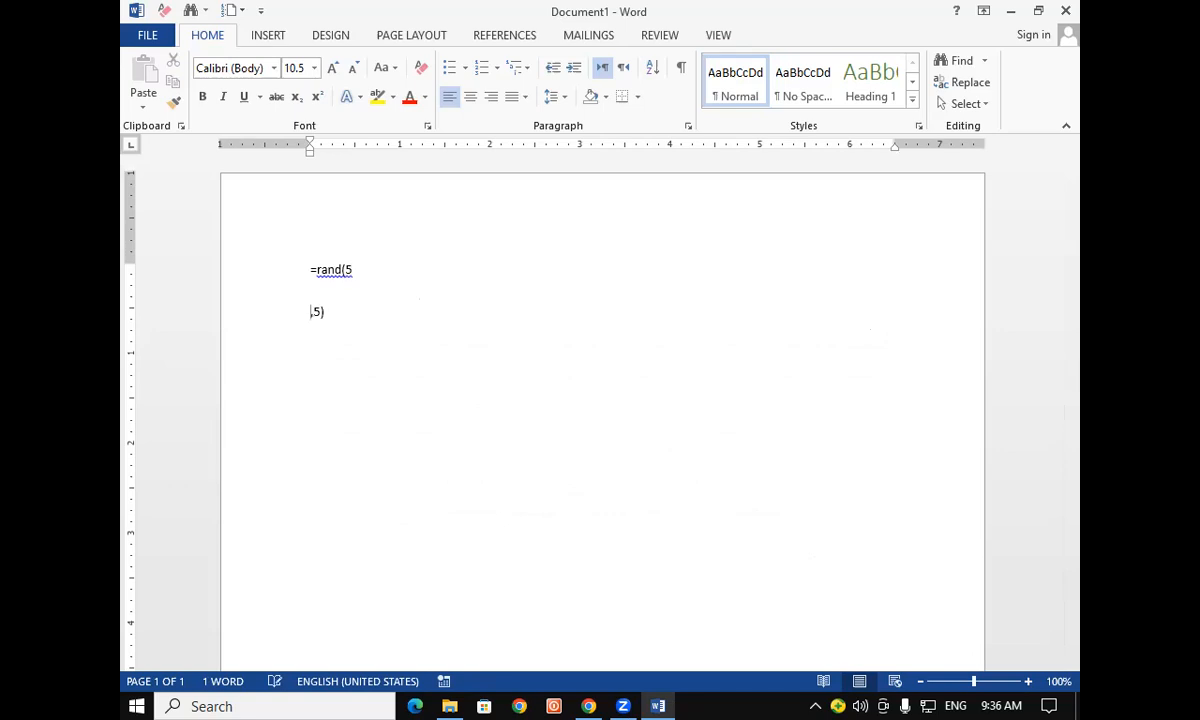
key("BackSpace")
key("BackSpace")
key("BackSpace")
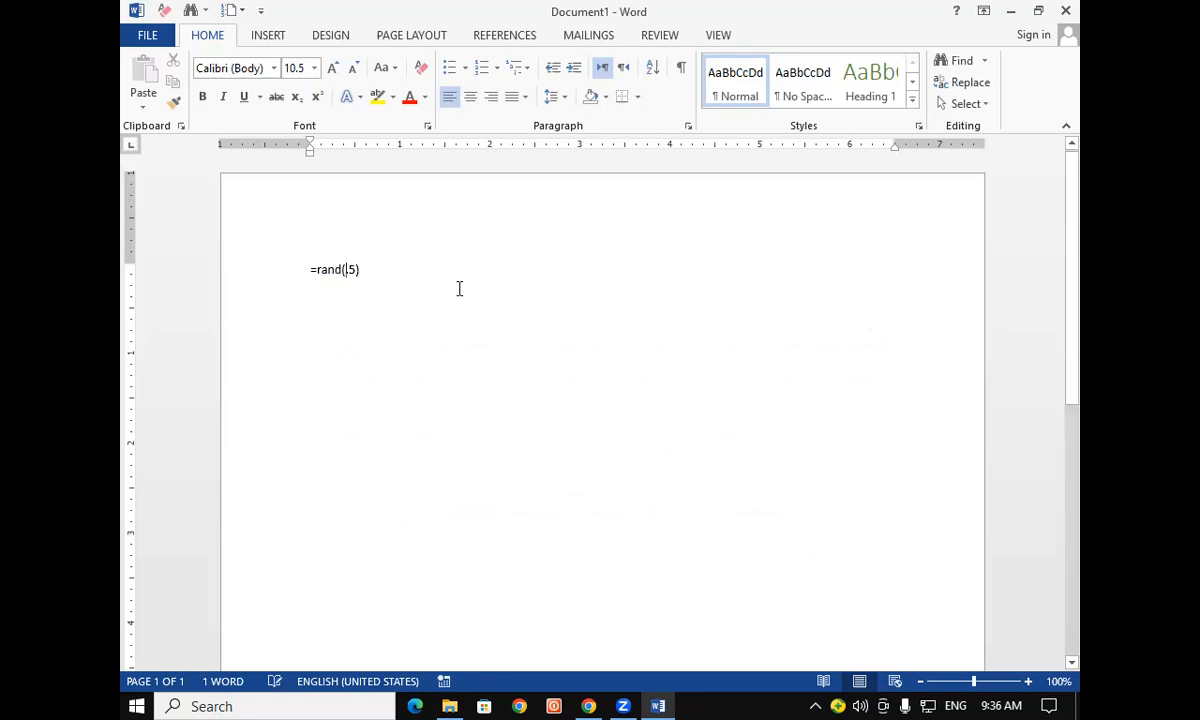
type("5")
key("Return")
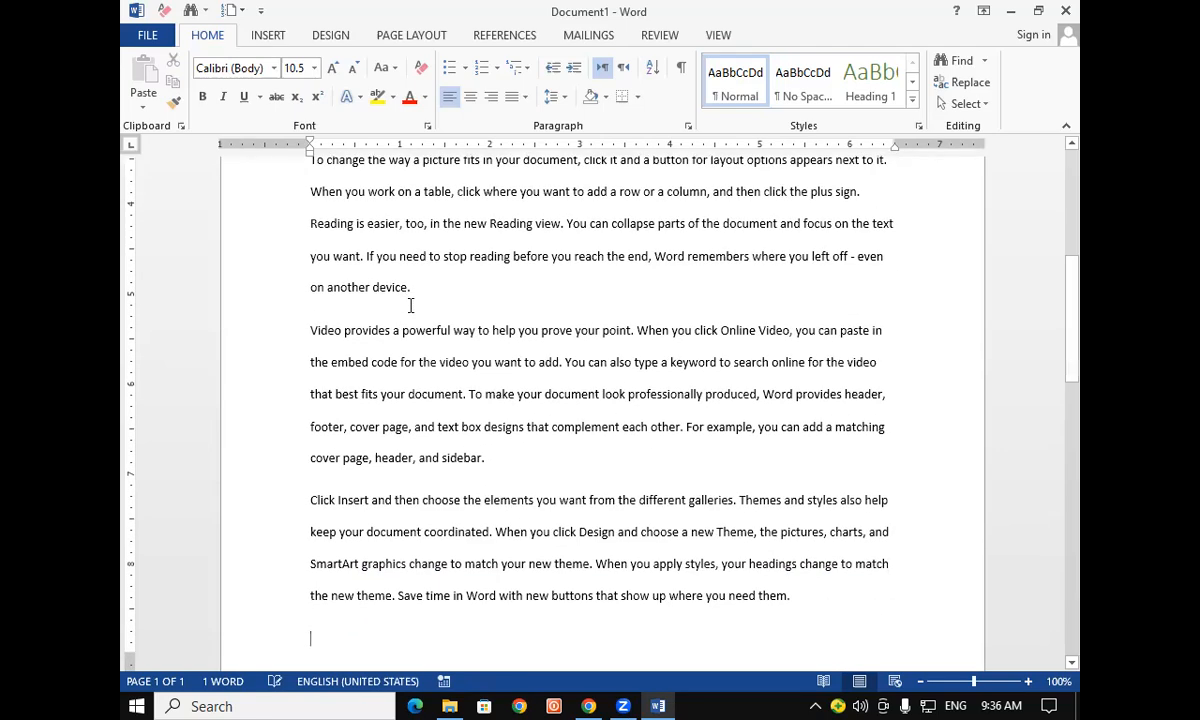
Examine the generated paragraphs from the end upward, selecting them one after another.
left_click_drag(313, 330, 483, 427)
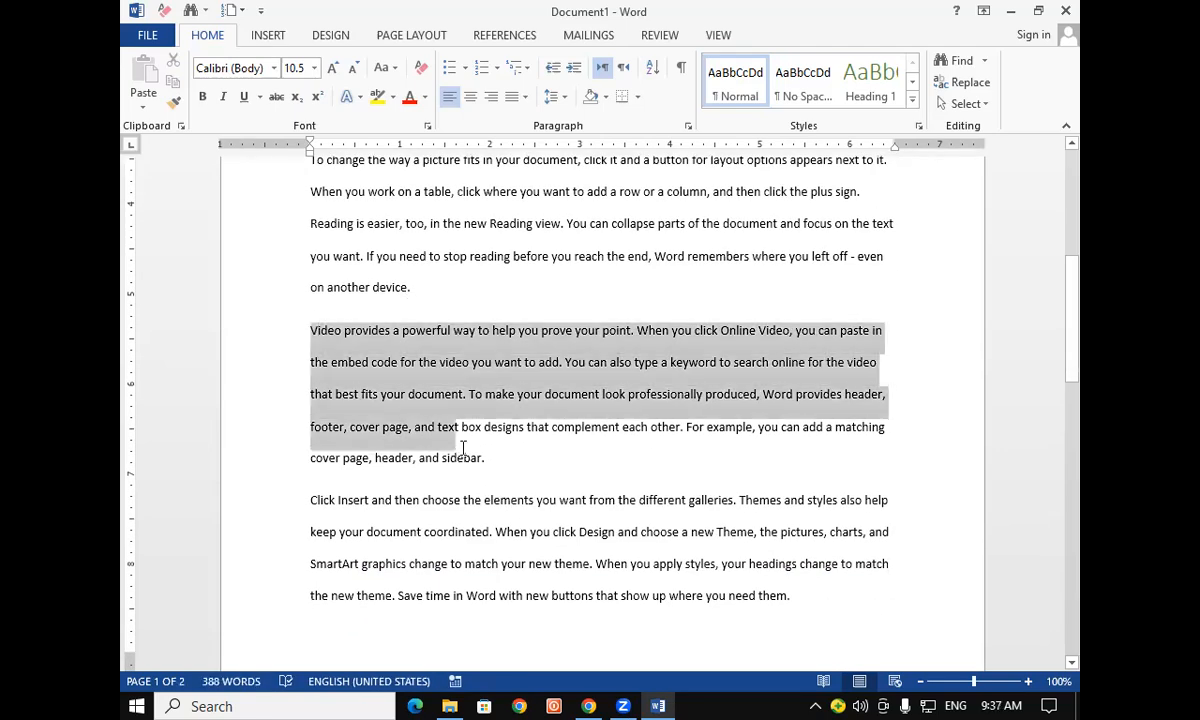
scroll(354, 308, "up", 1)
left_click_drag(309, 250, 410, 378)
scroll(392, 332, "up", 1)
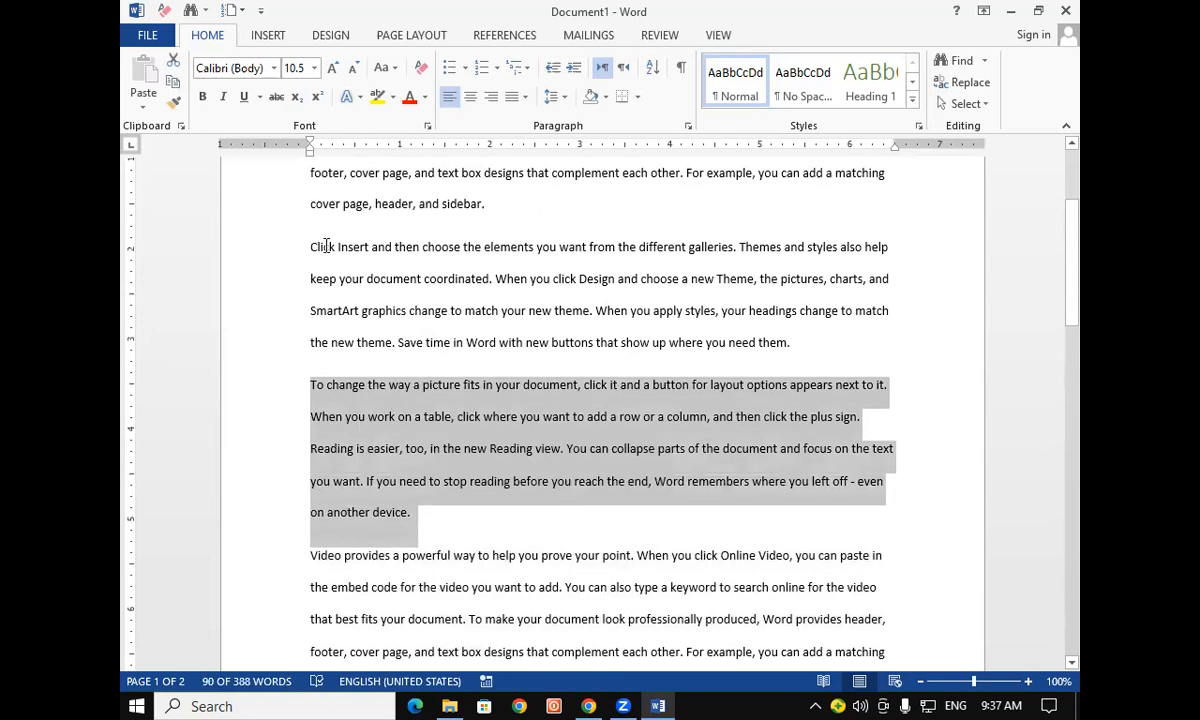
scroll(321, 236, "up", 1)
left_click_drag(310, 205, 290, 407)
left_click(816, 483)
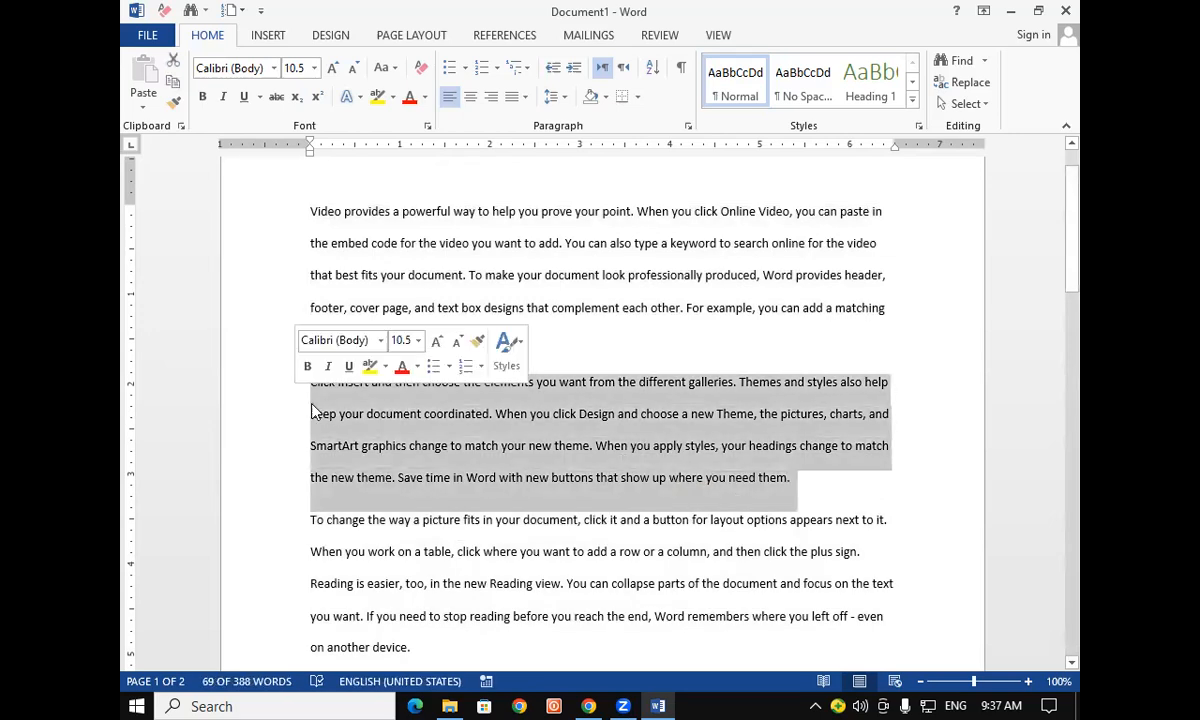
left_click(363, 447)
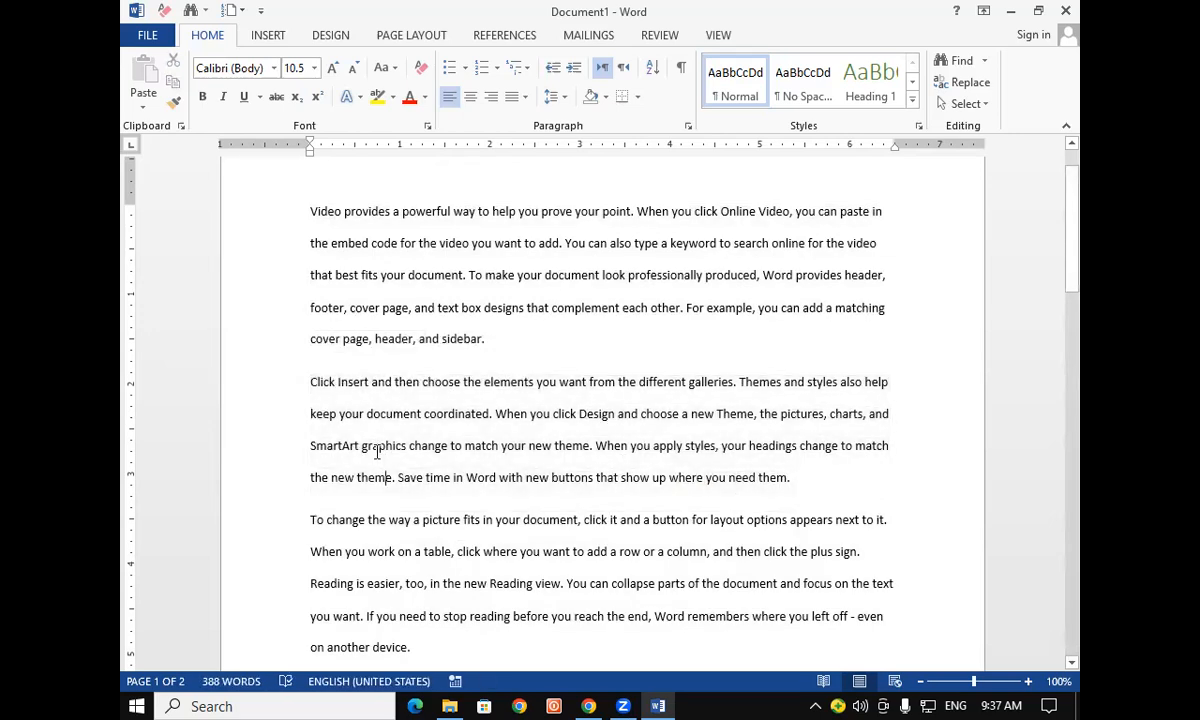
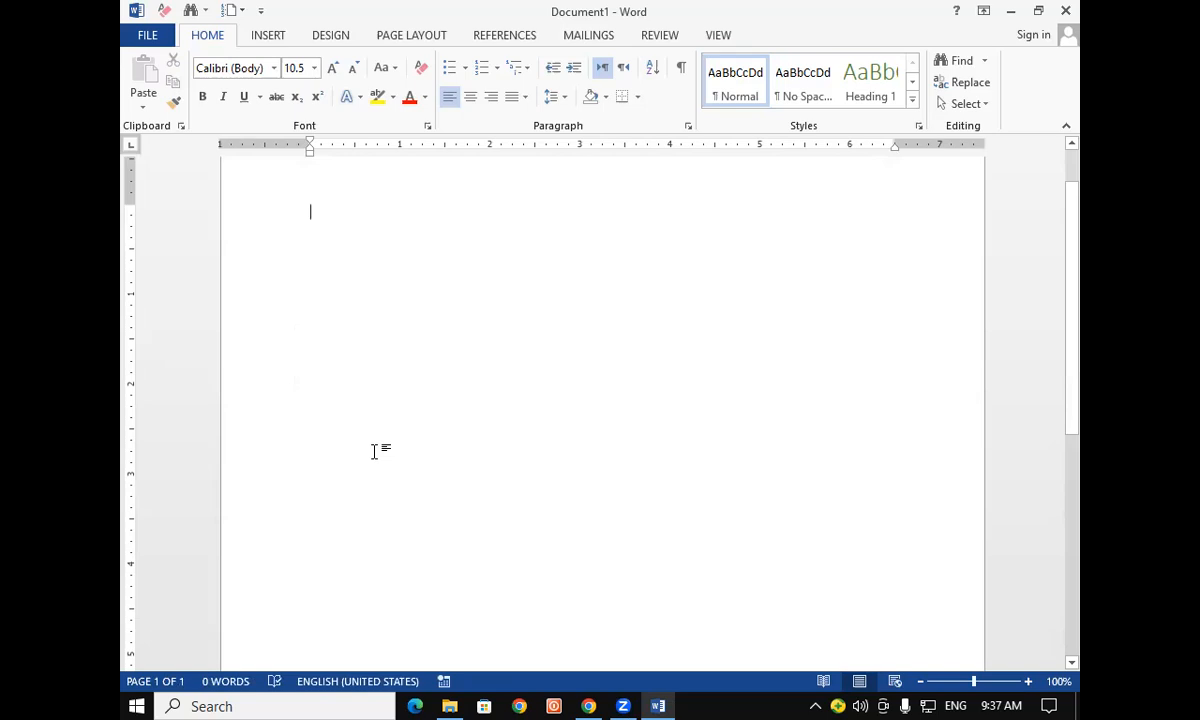
Generate 100 sample paragraphs in the empty document with =rand(100).
type("=rand(")
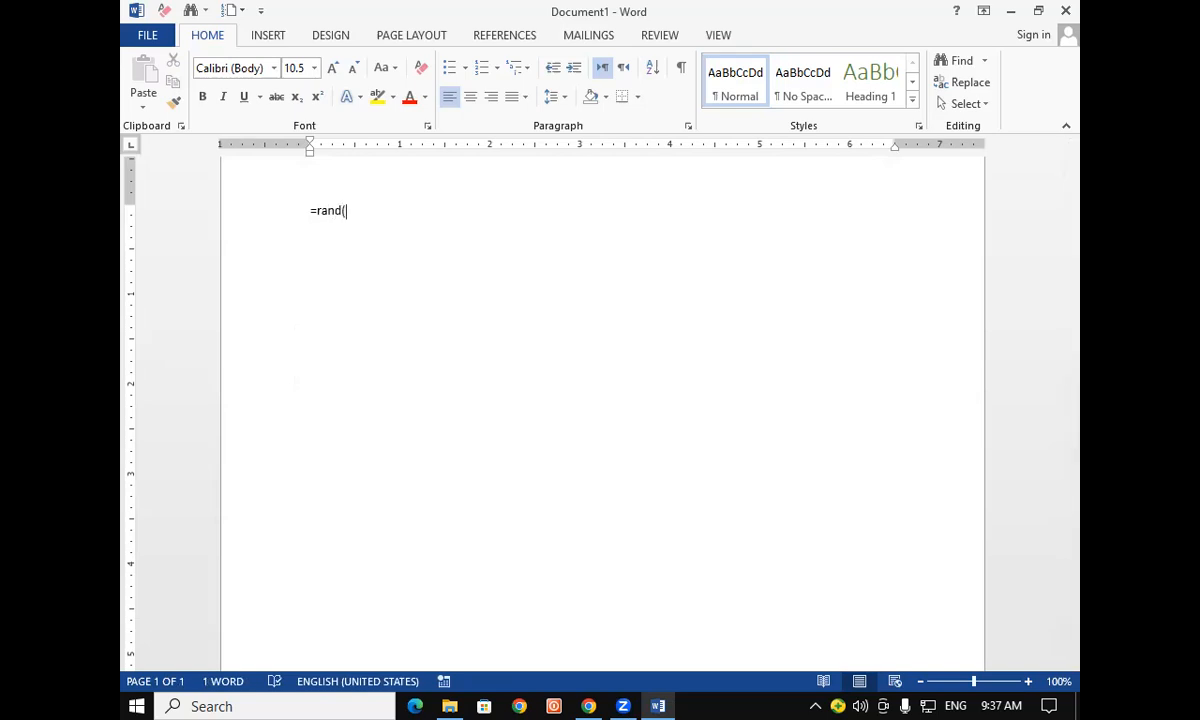
type("100)")
key("Return")
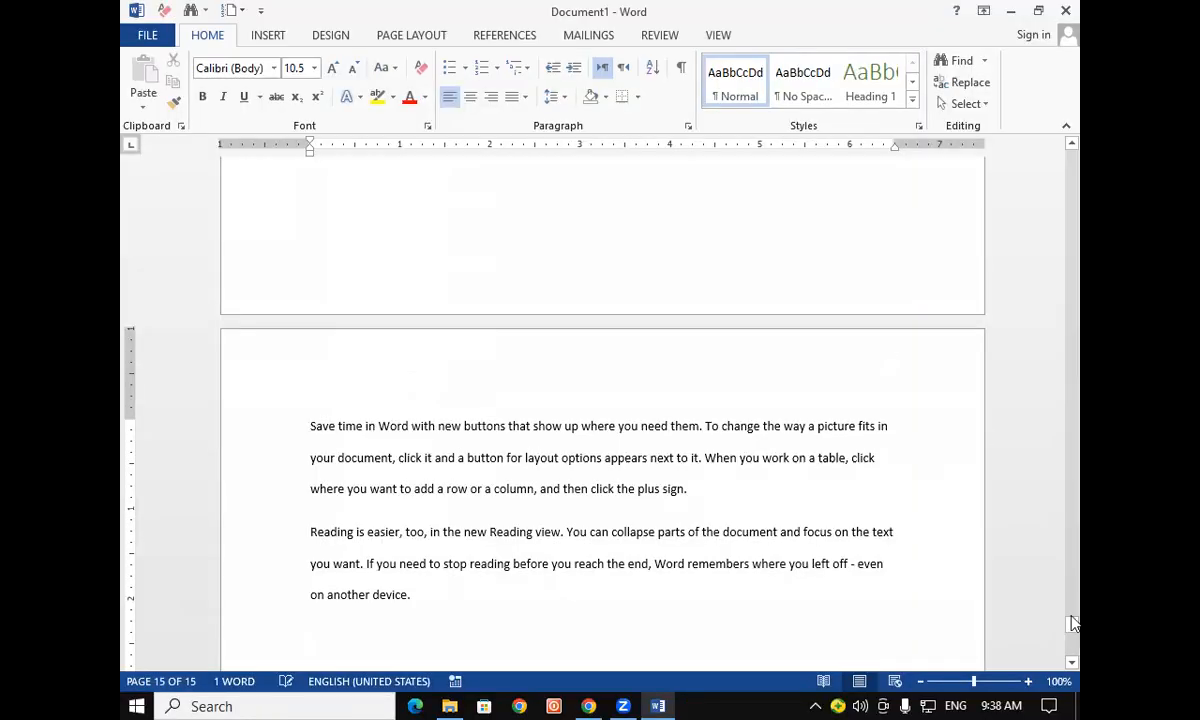
Look through the middle pages of the generated document and return to the beginning of page 1.
left_click(1073, 389)
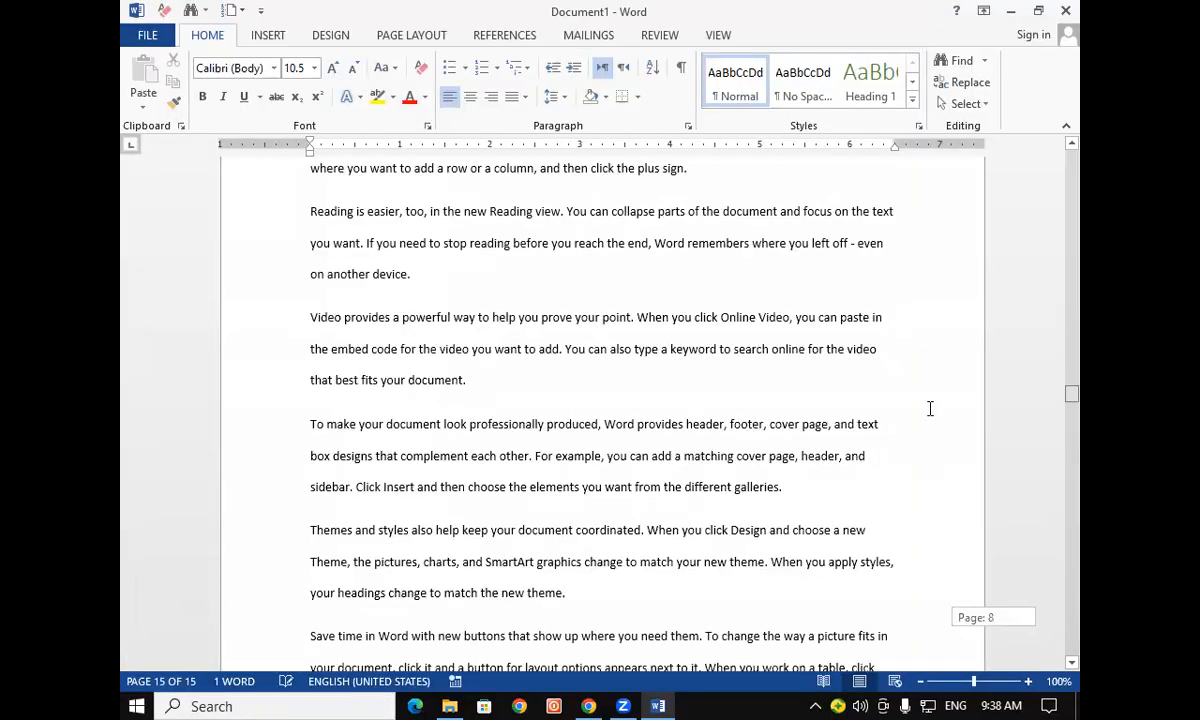
left_click(463, 467)
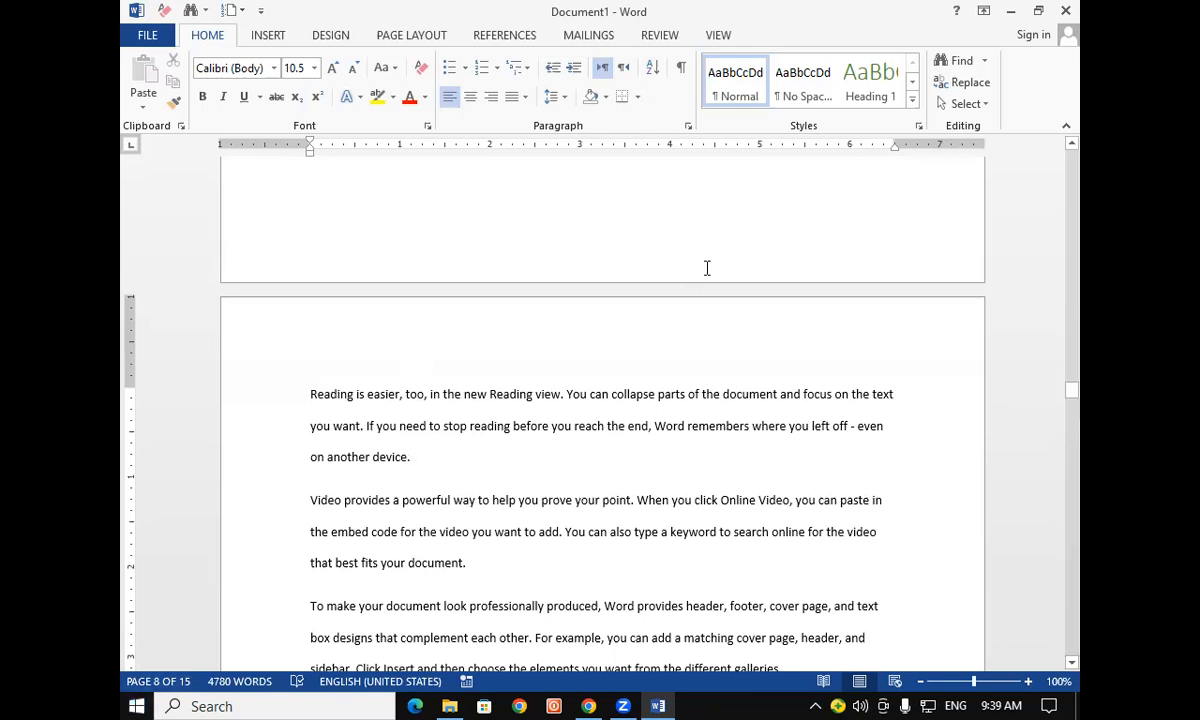
scroll(1080, 428, "up", 2)
left_click_drag(1075, 256, 1072, 150)
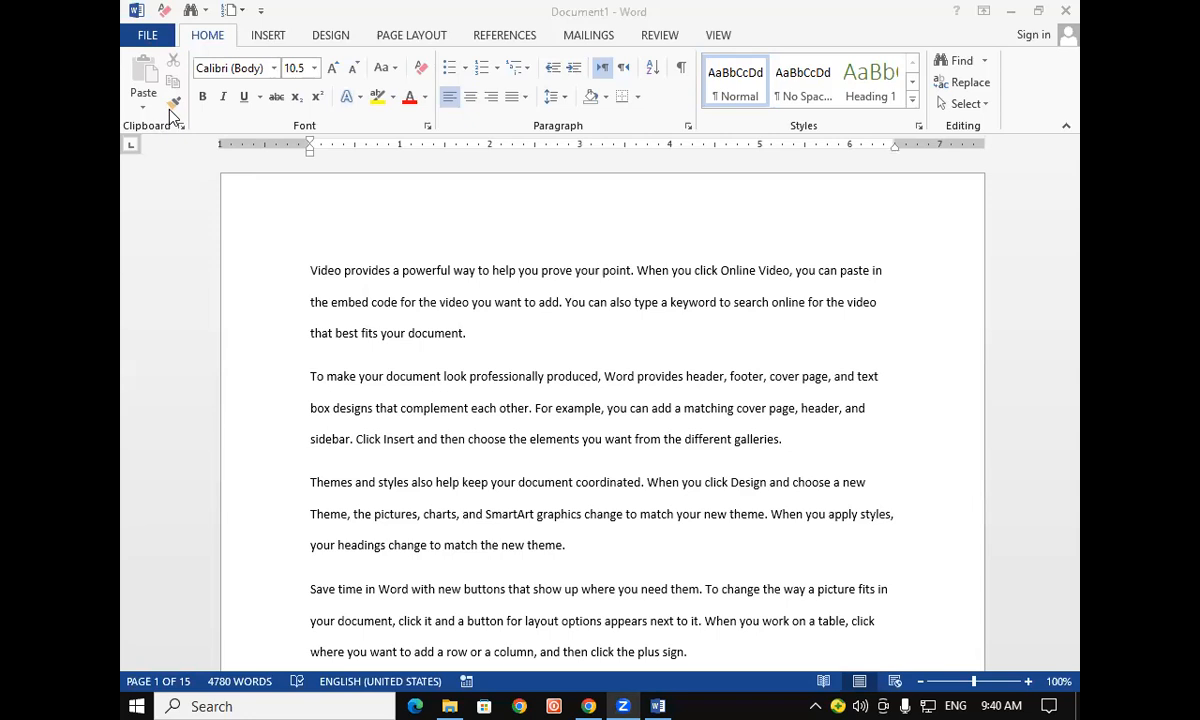
Format the first paragraph on page 1 as bold, italic, underlined, 11 pt and red.
left_click(185, 190)
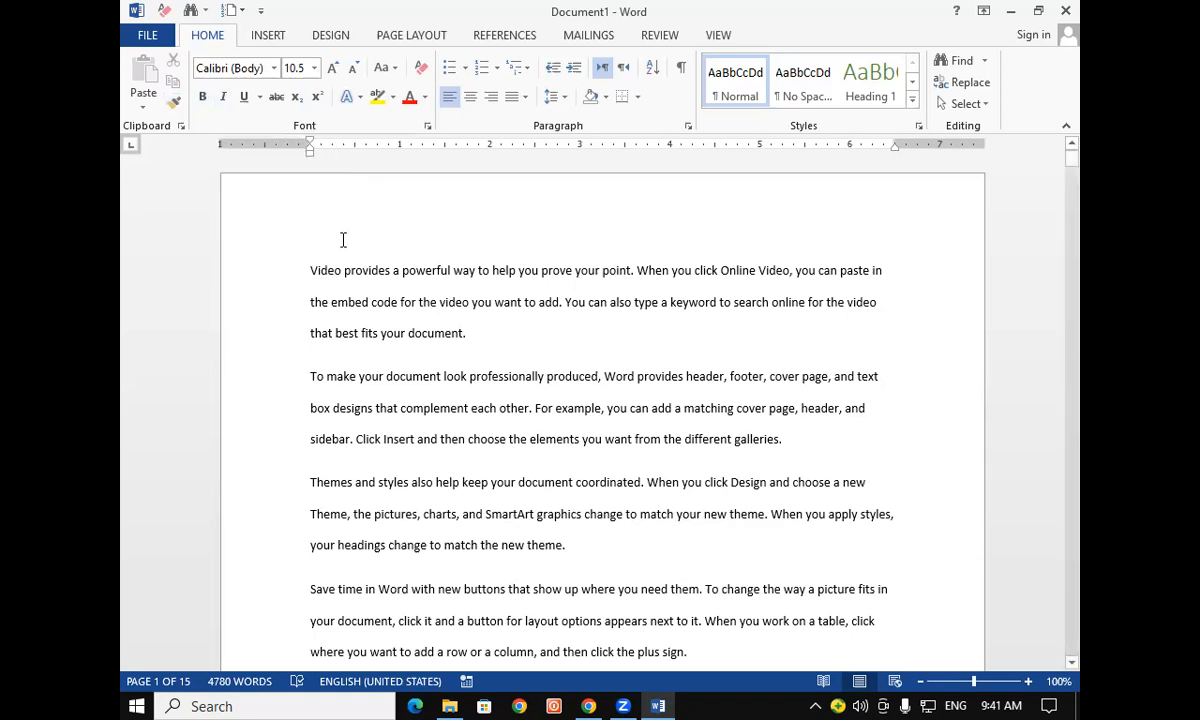
left_click_drag(311, 270, 472, 342)
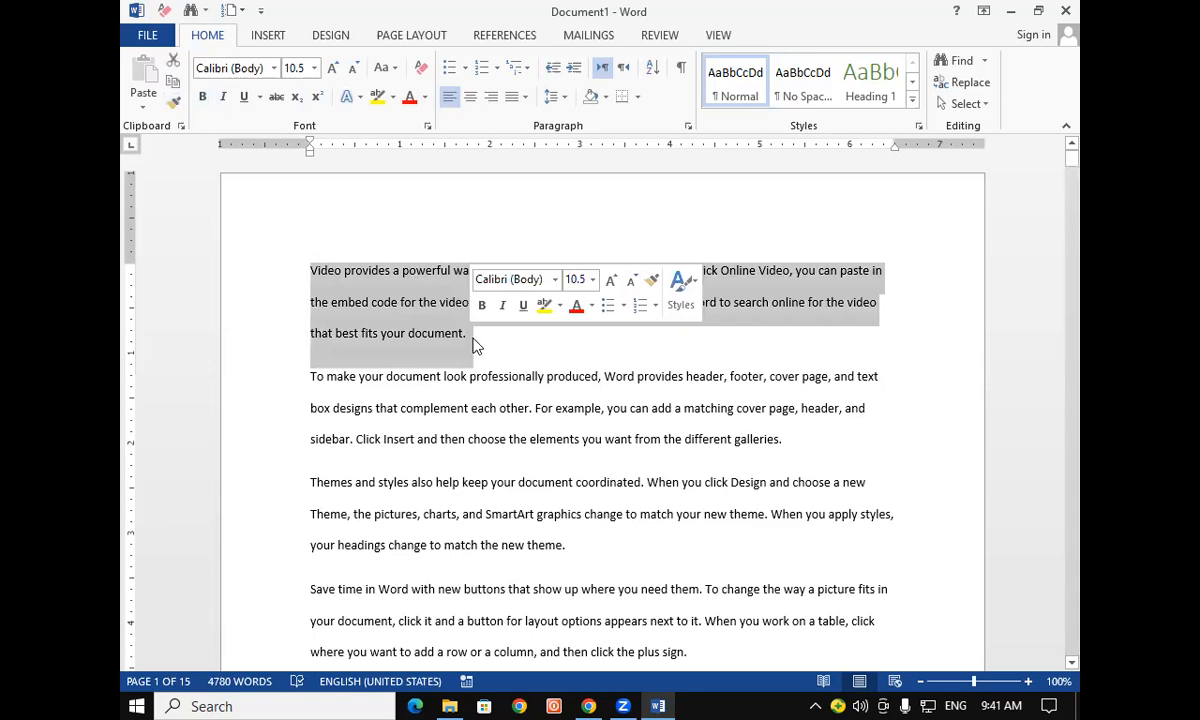
left_click(200, 99)
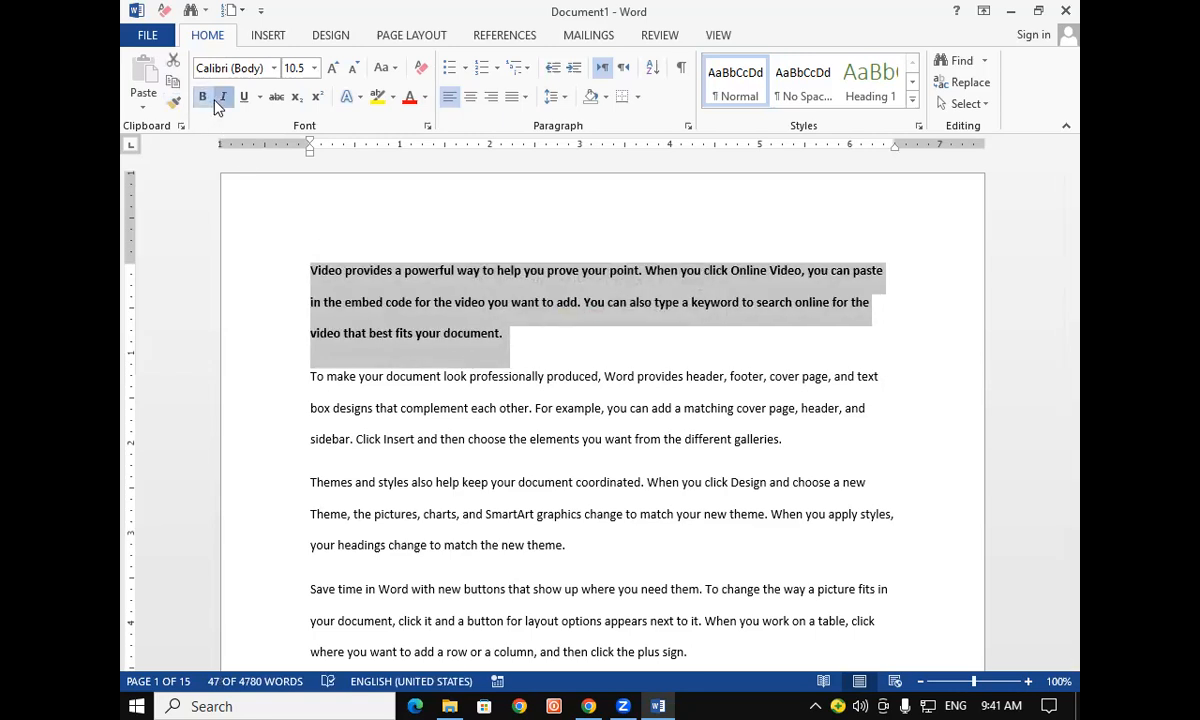
left_click(217, 99)
left_click(242, 97)
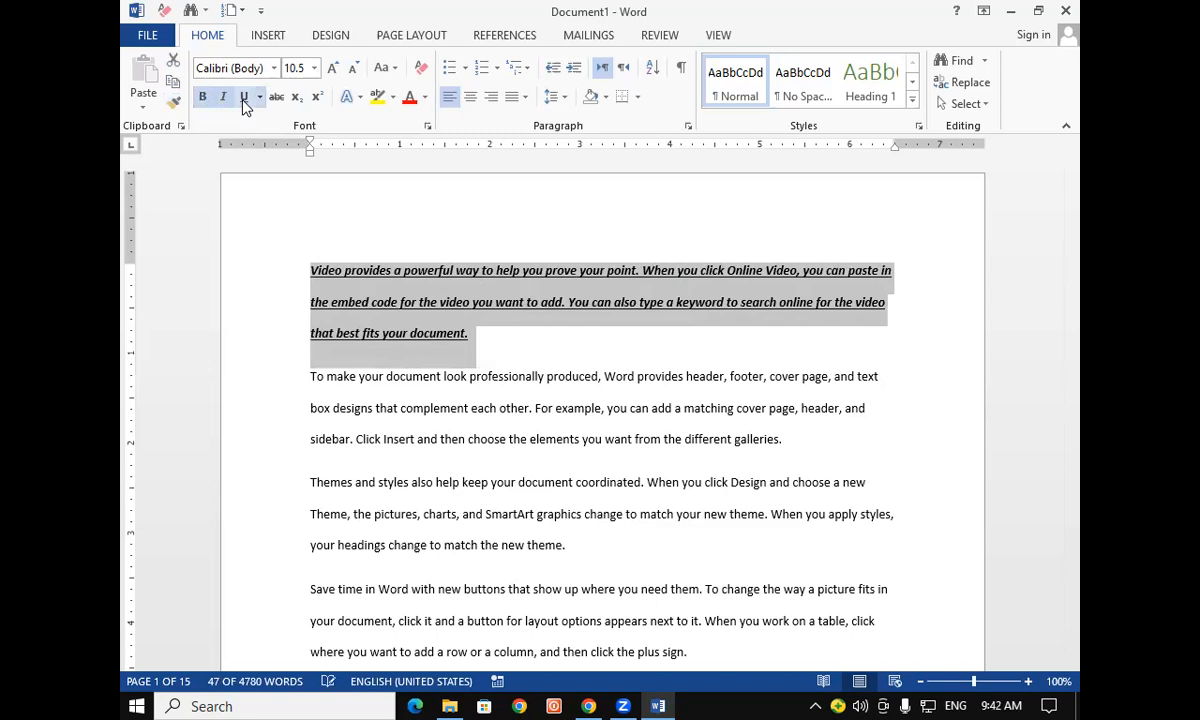
left_click(334, 68)
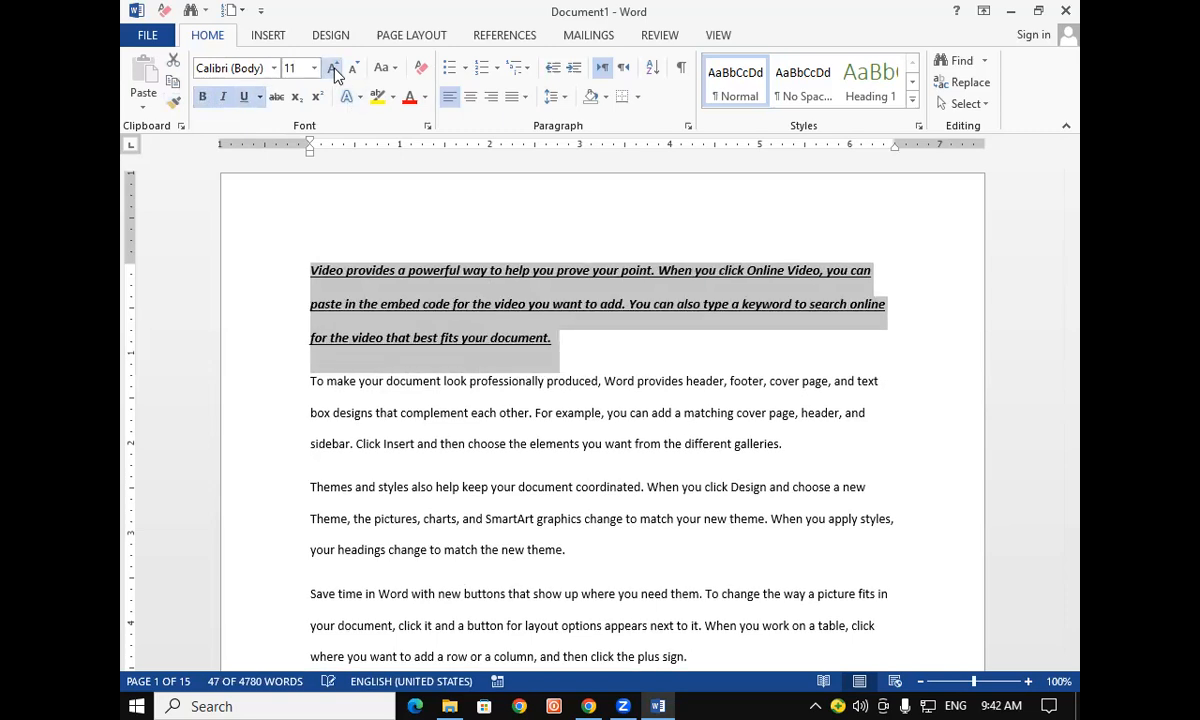
left_click(409, 99)
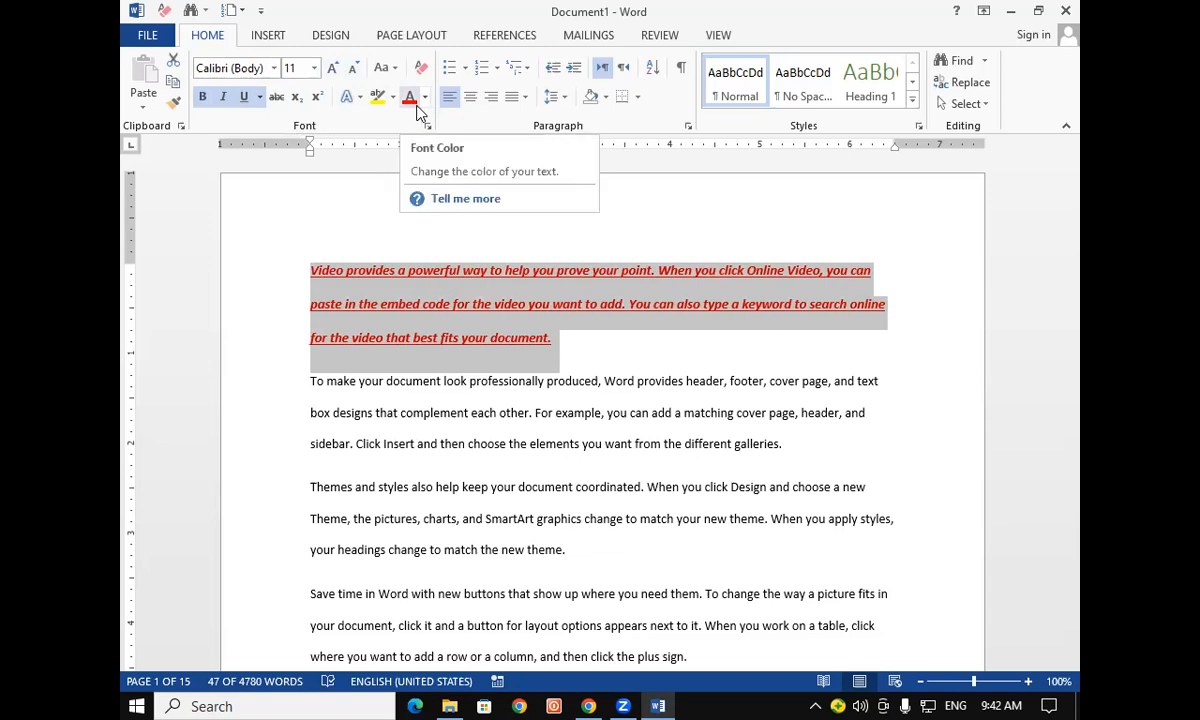
left_click(359, 271)
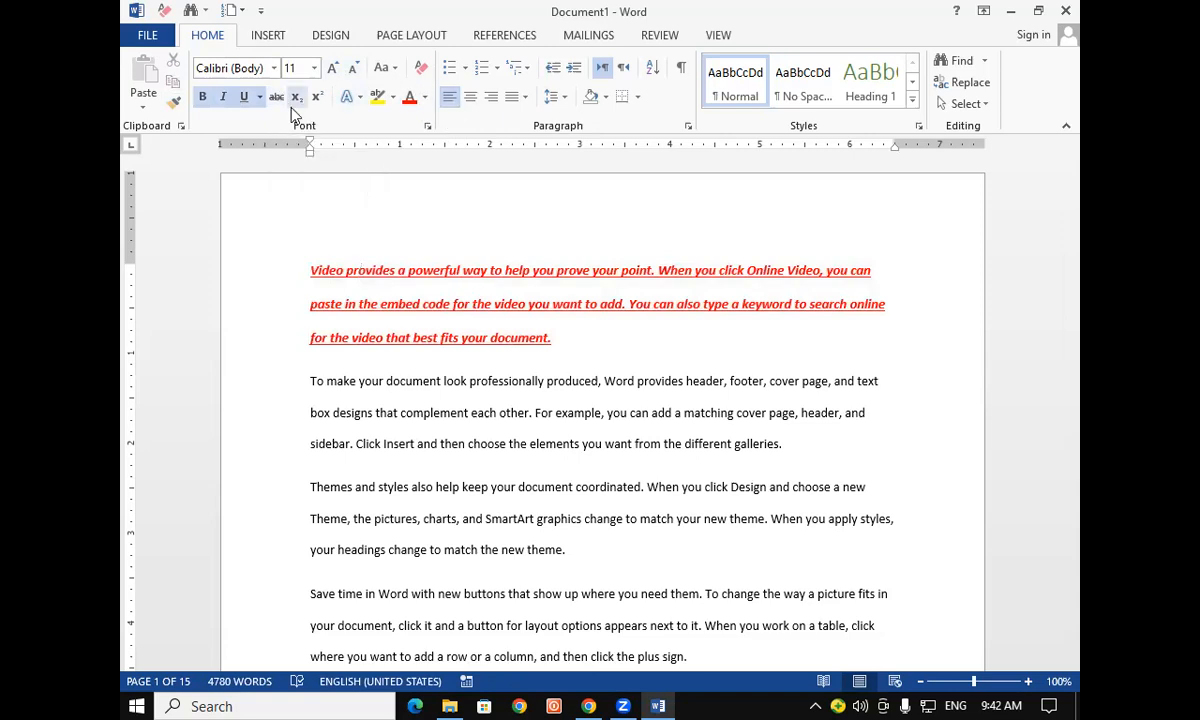
left_click_drag(307, 270, 397, 280)
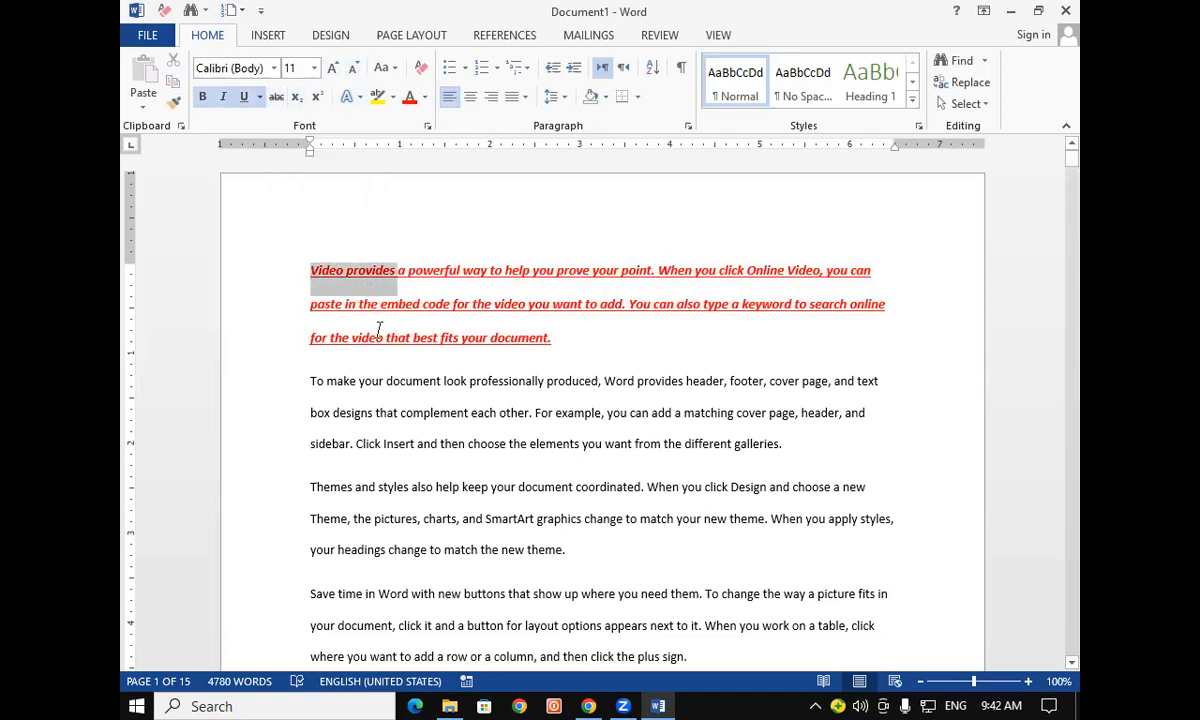
left_click_drag(310, 381, 462, 427)
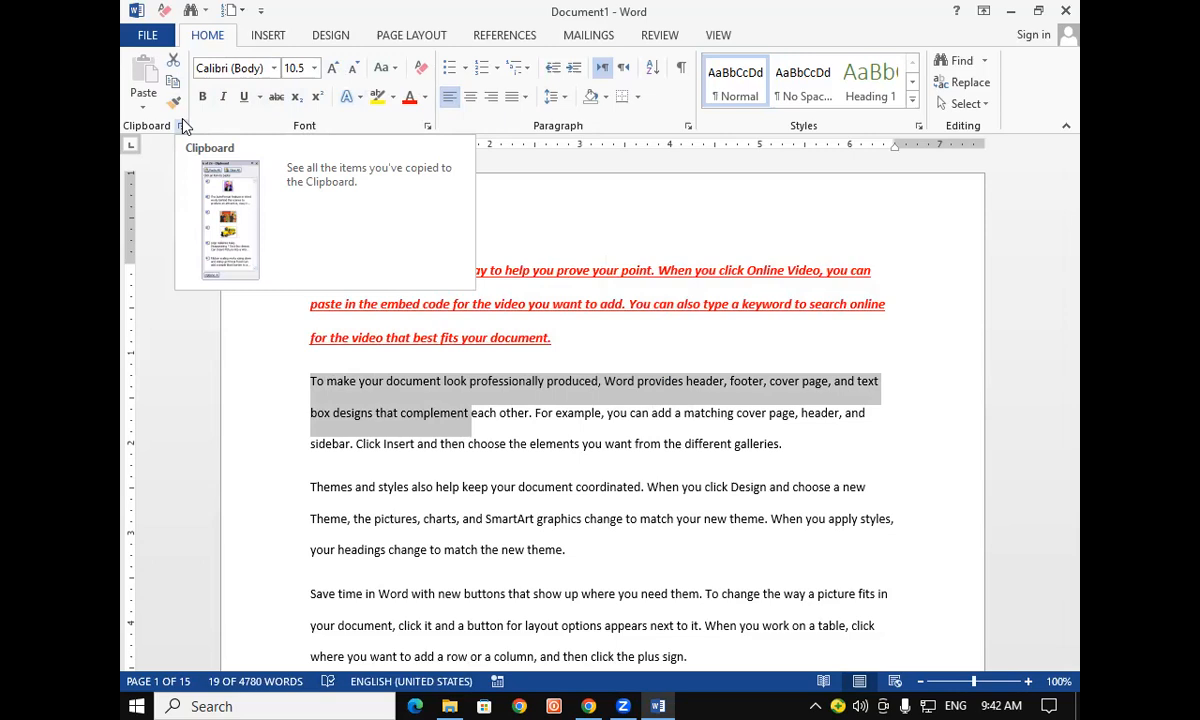
left_click(571, 262)
left_click_drag(312, 260, 428, 278)
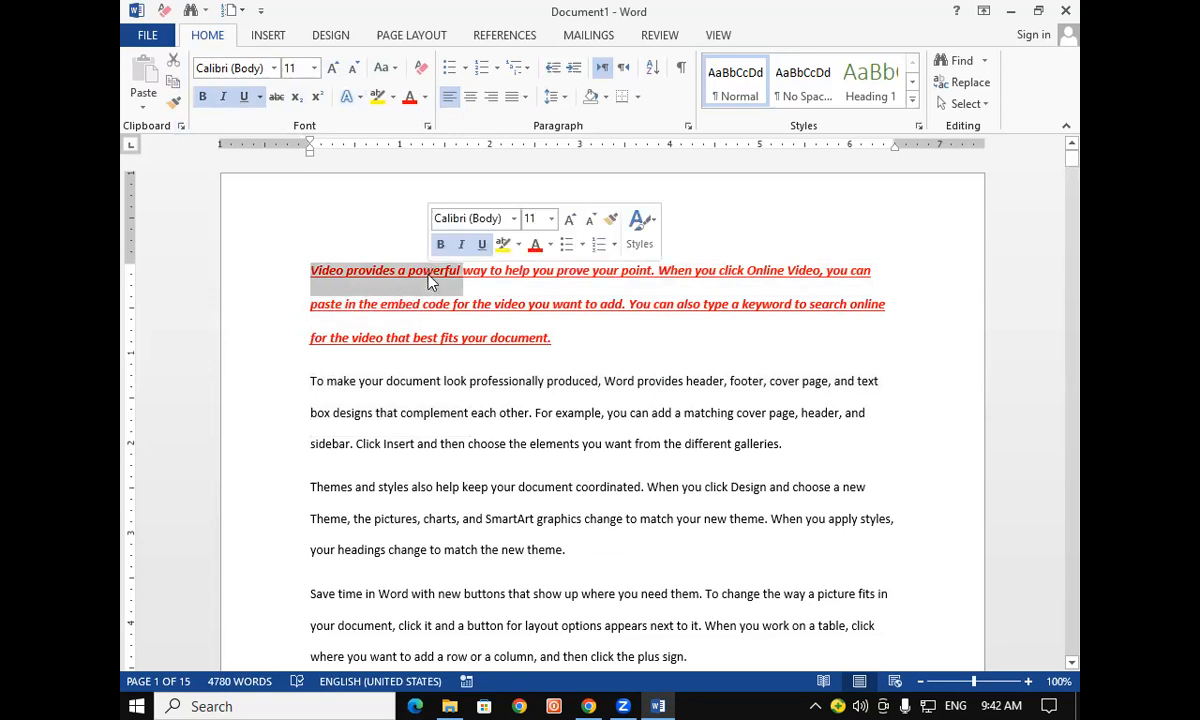
left_click(176, 110)
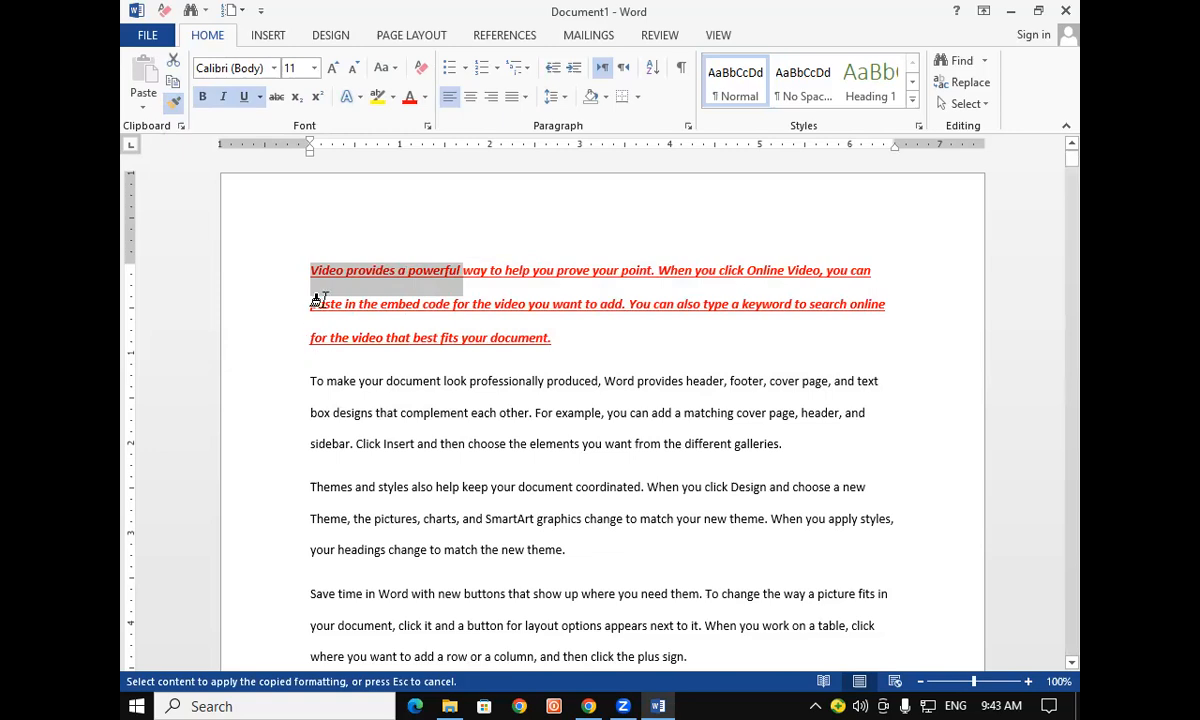
key("Escape")
Copy the first paragraph's formatting onto the second and third paragraphs with Format Painter.
left_click_drag(343, 272, 455, 316)
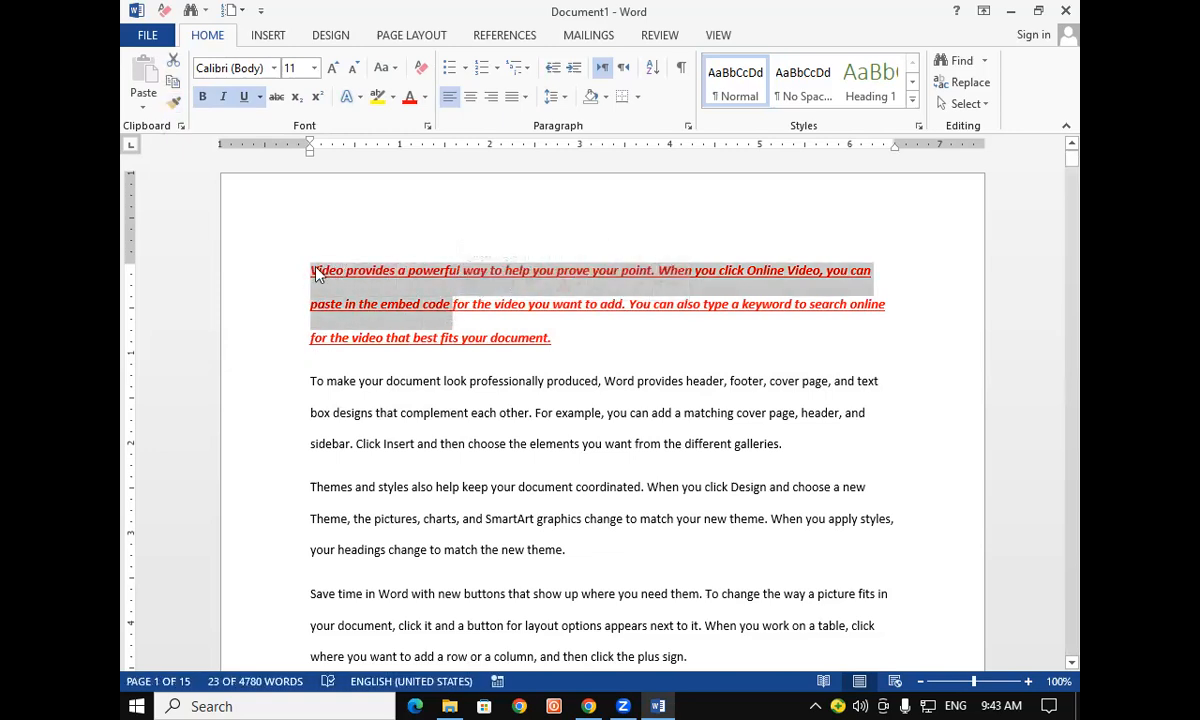
left_click(175, 106)
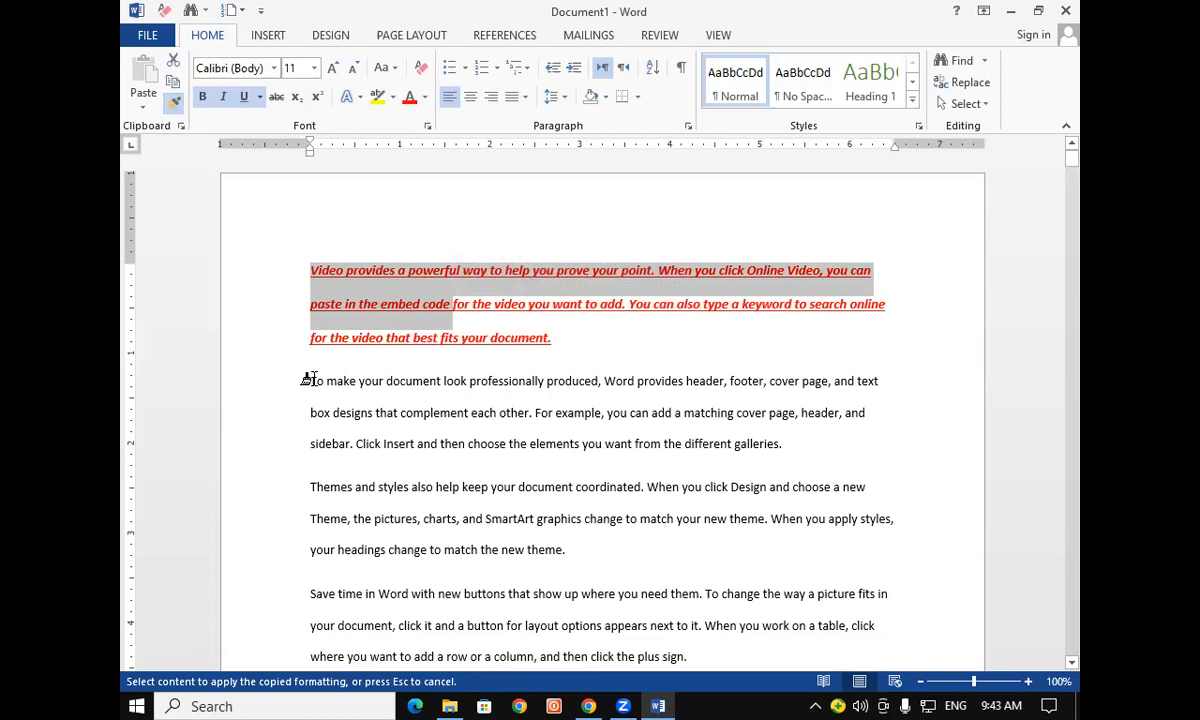
mouse_move(308, 380)
left_mouse_down()
mouse_move(479, 522)
mouse_move(670, 578)
left_mouse_up()
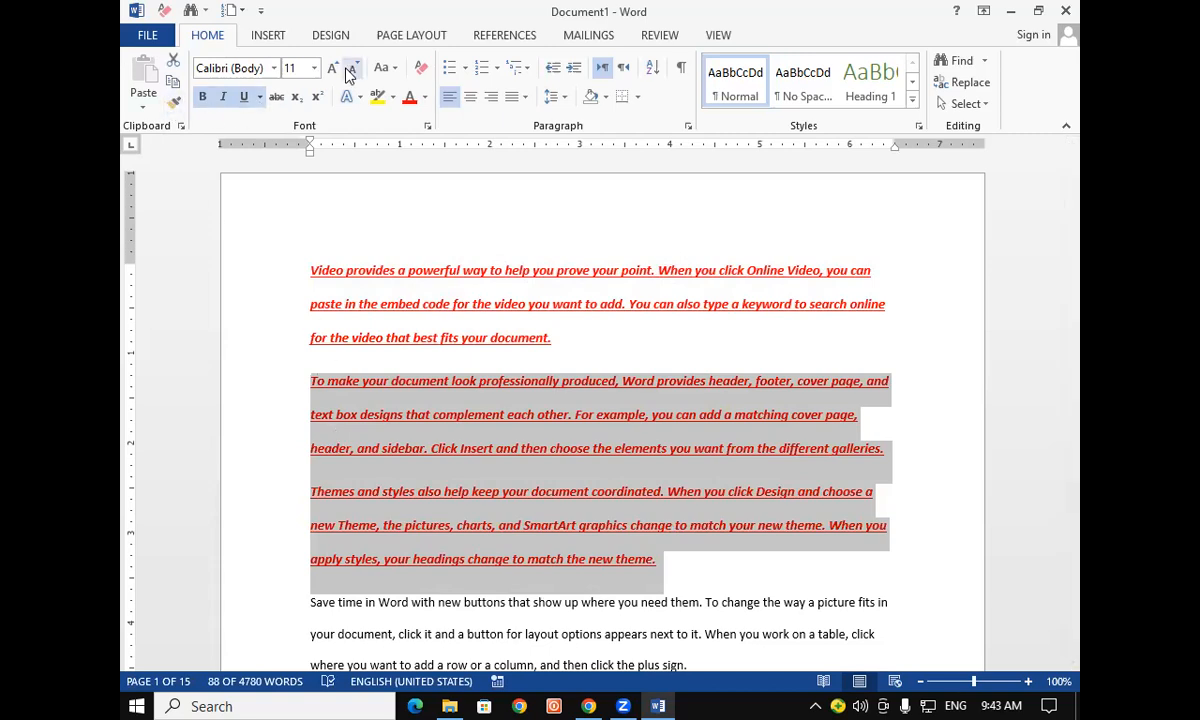
Use Format Painter to copy the second paragraph's red formatting onto the "Save time in Word" paragraph on page 1.
scroll(536, 484, "down", 3)
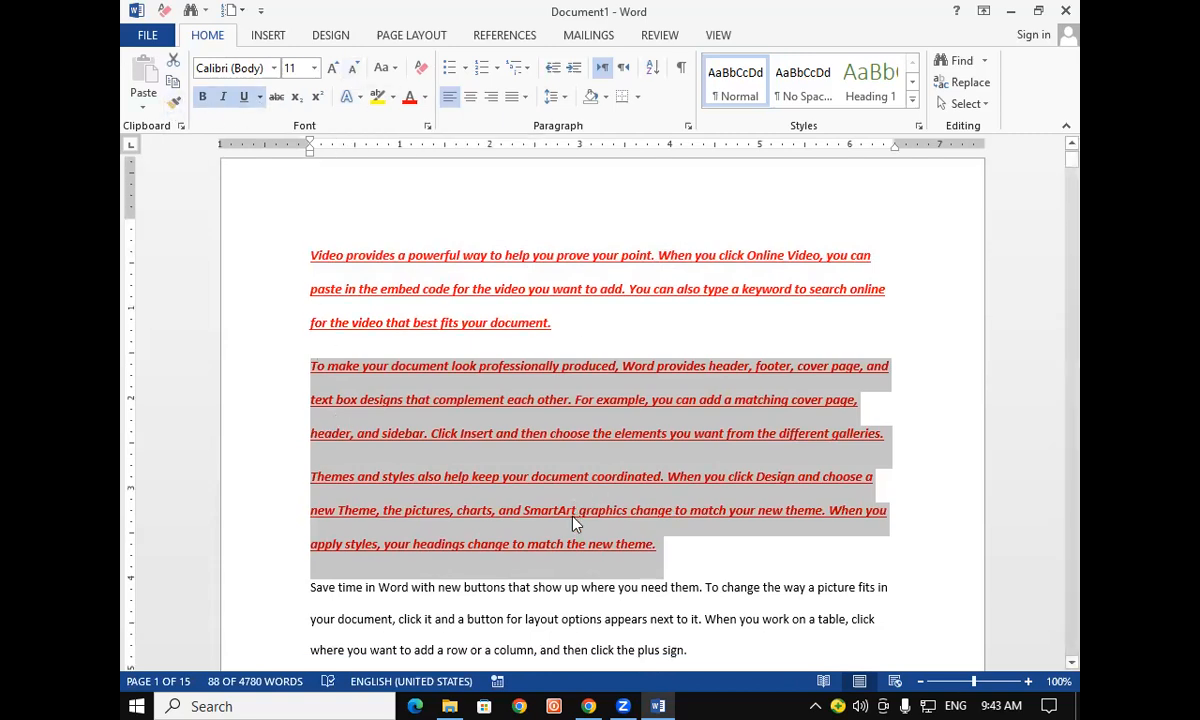
left_click(376, 316)
left_click_drag(311, 198, 328, 200)
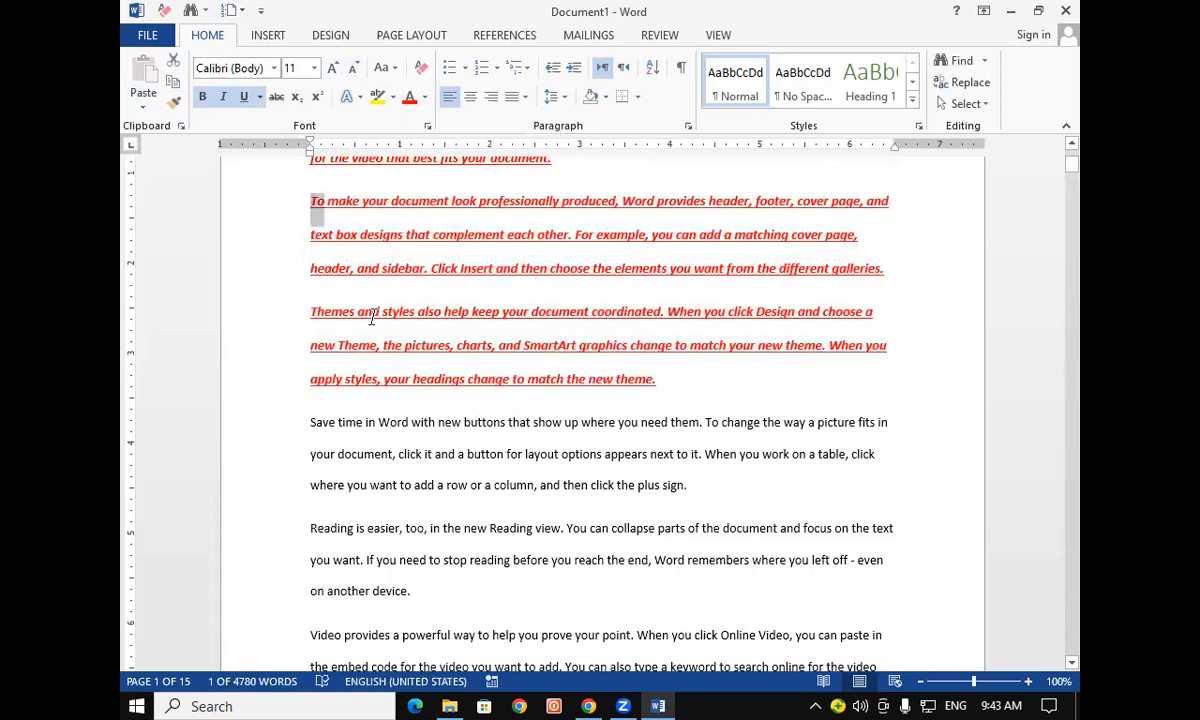
left_click(176, 104)
mouse_move(310, 420)
left_mouse_down()
mouse_move(470, 485)
mouse_move(705, 500)
left_mouse_up()
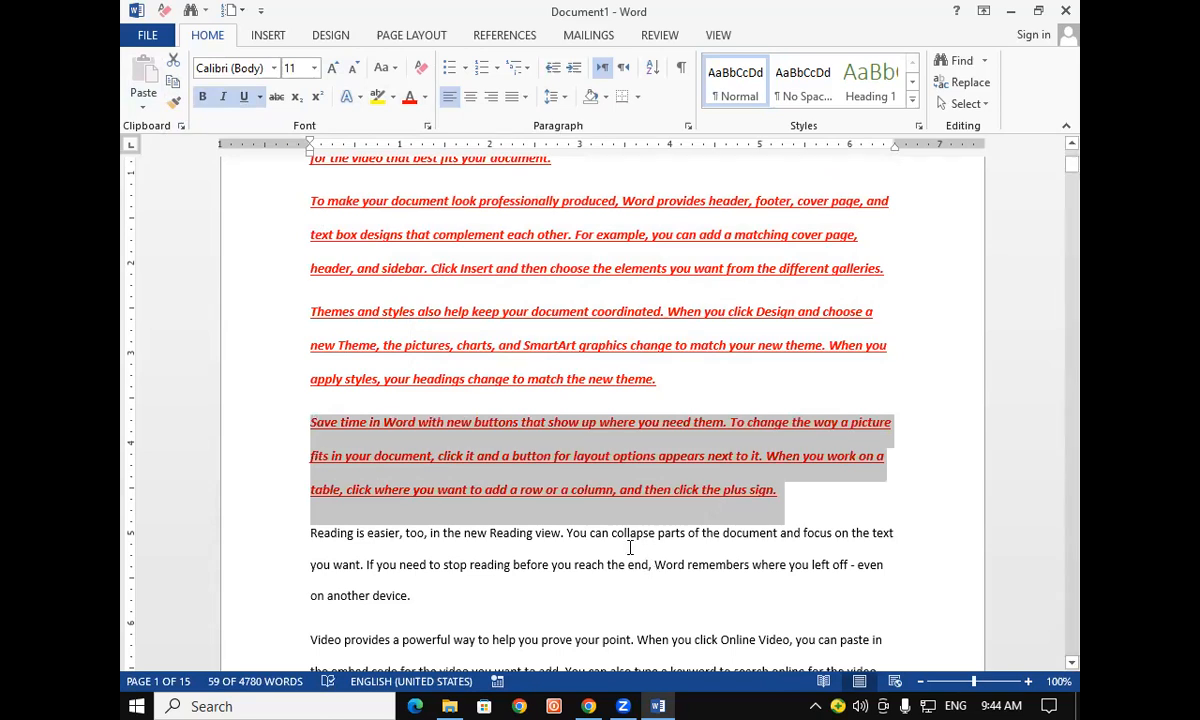
Make the "Video provides a powerful way" paragraph on page 3 bold and italic.
scroll(589, 508, "down", 1)
scroll(589, 508, "down", 3)
left_click_drag(1073, 155, 1077, 238)
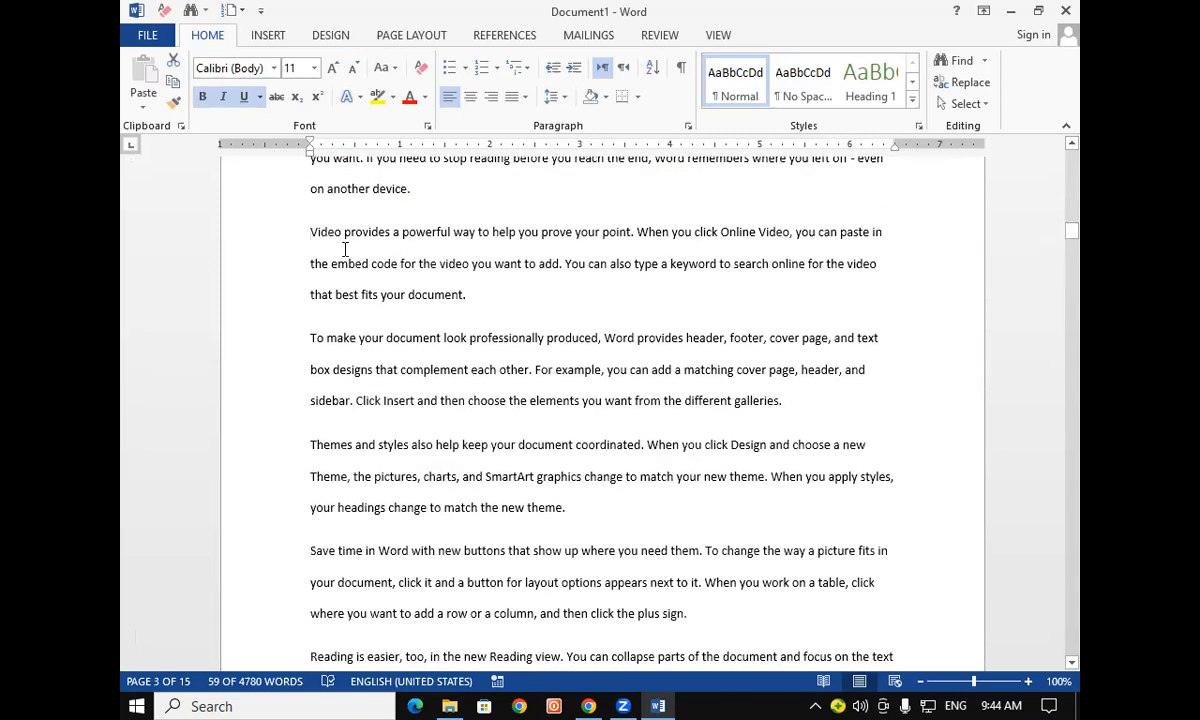
left_click_drag(322, 234, 475, 294)
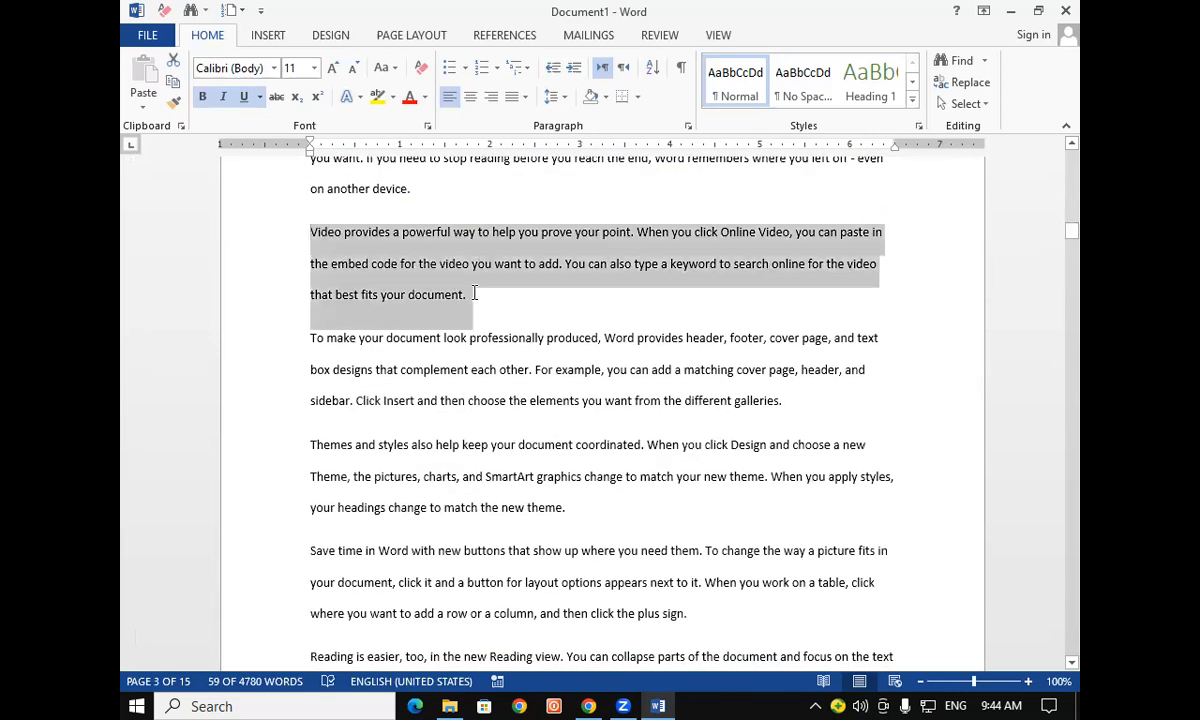
left_click(202, 97)
left_click(223, 97)
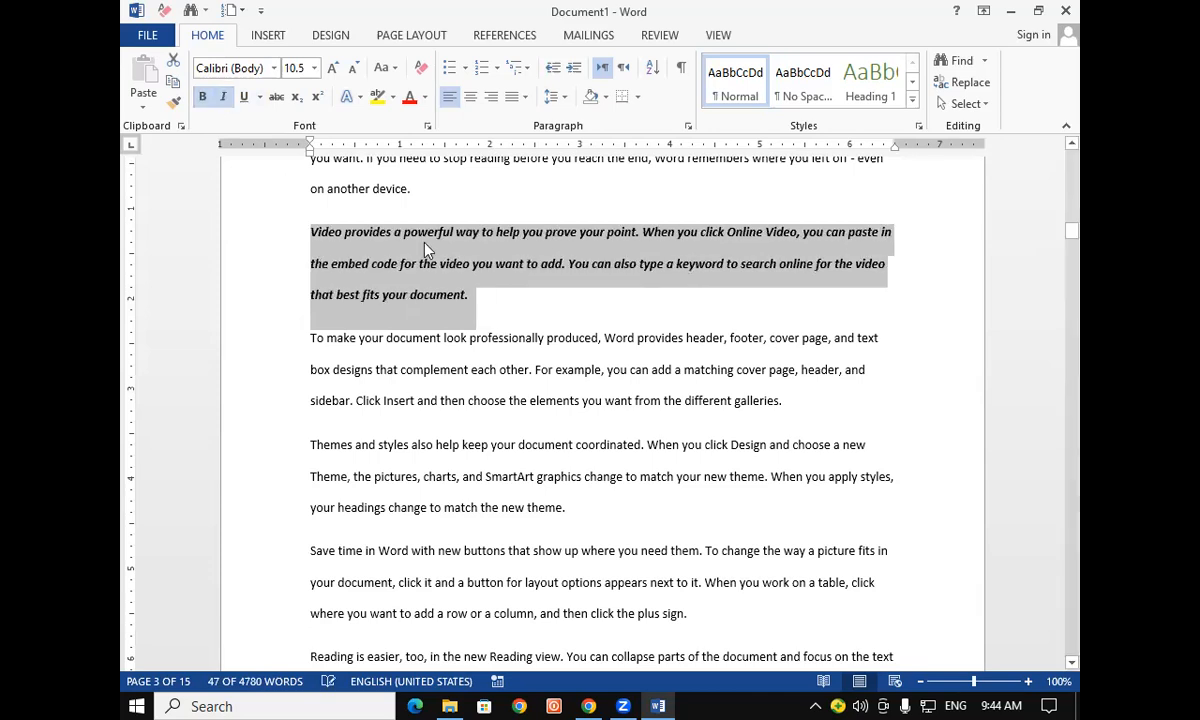
Copy the bold italic formatting with Format Painter onto the "Themes and styles" paragraph on page 3.
left_click(397, 337)
left_click_drag(333, 370, 437, 415)
left_click(437, 413)
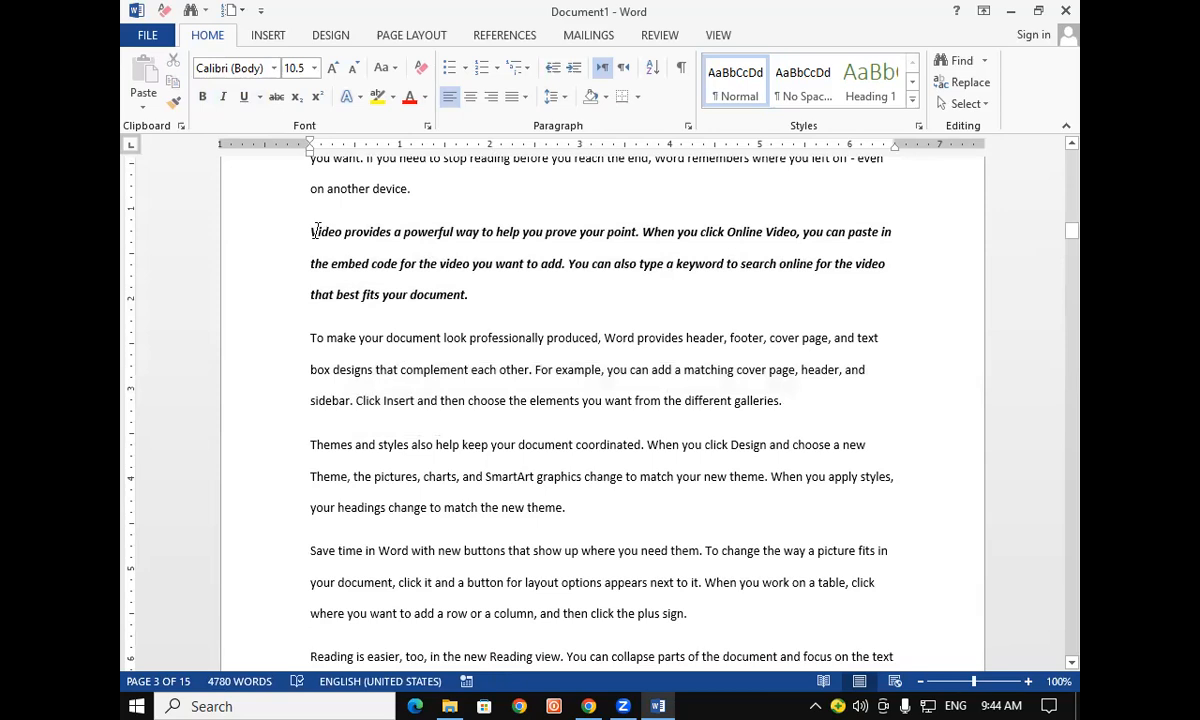
left_click_drag(306, 232, 403, 240)
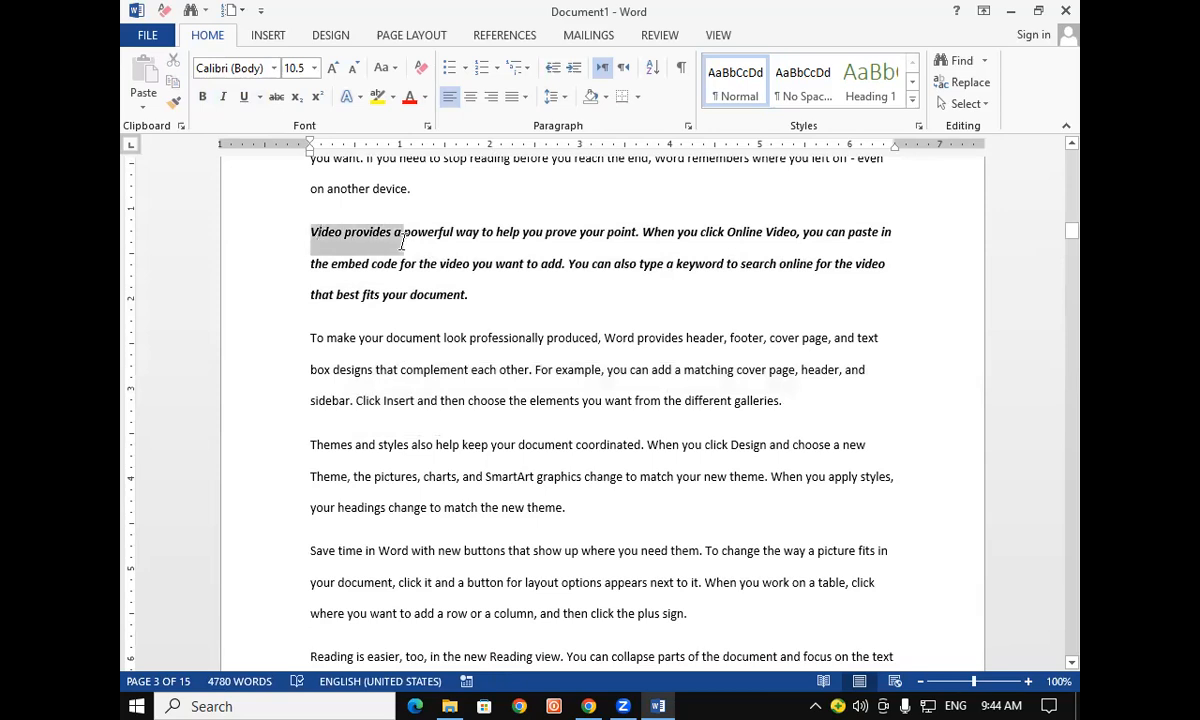
left_click(175, 106)
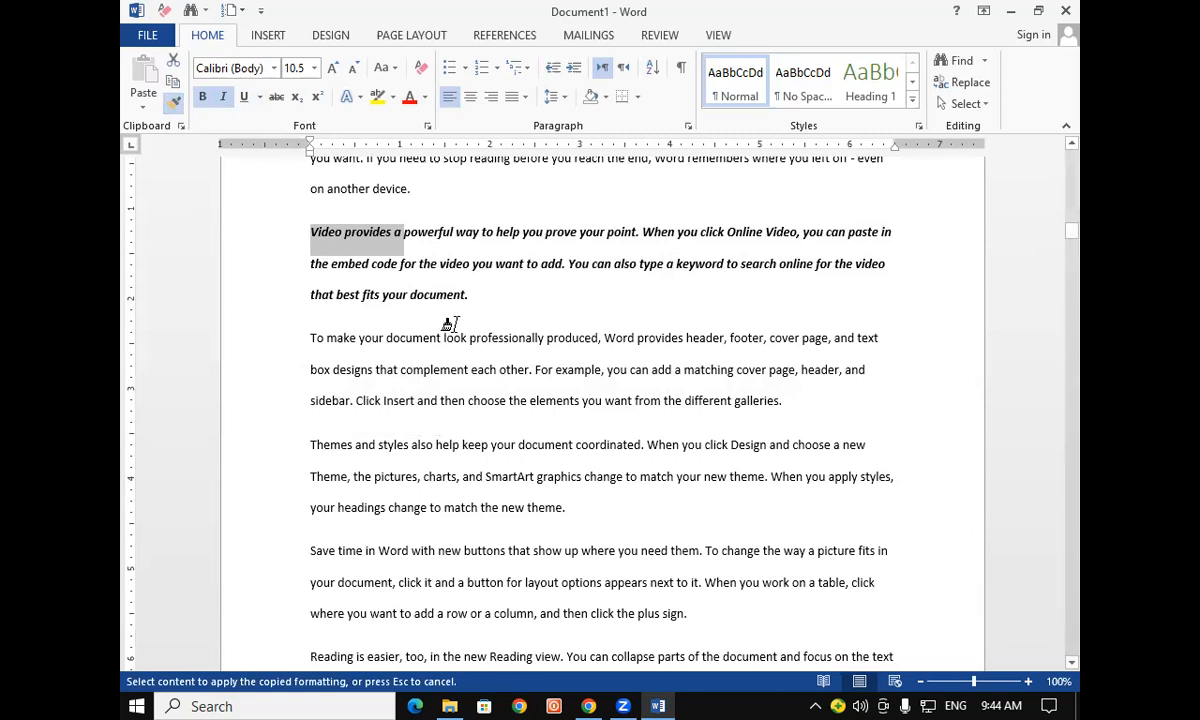
scroll(440, 335, "down", 1)
mouse_move(308, 399)
left_mouse_down()
mouse_move(463, 461)
mouse_move(596, 472)
left_mouse_up()
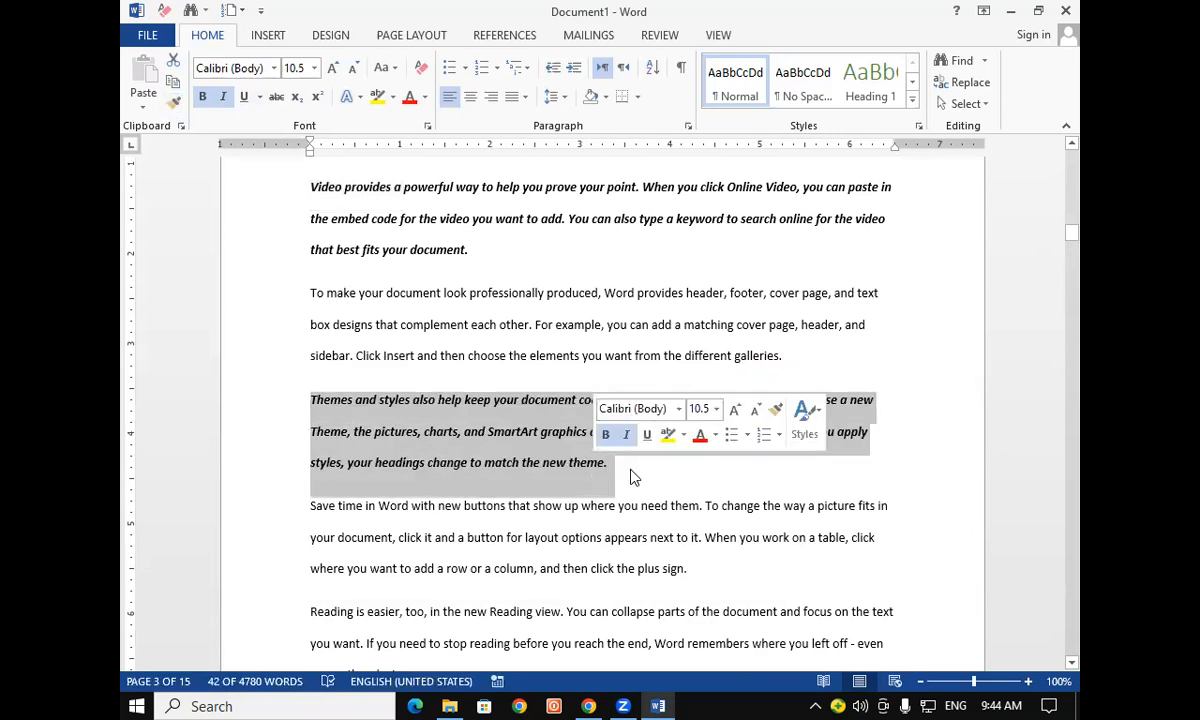
left_click(630, 477)
left_click(474, 229)
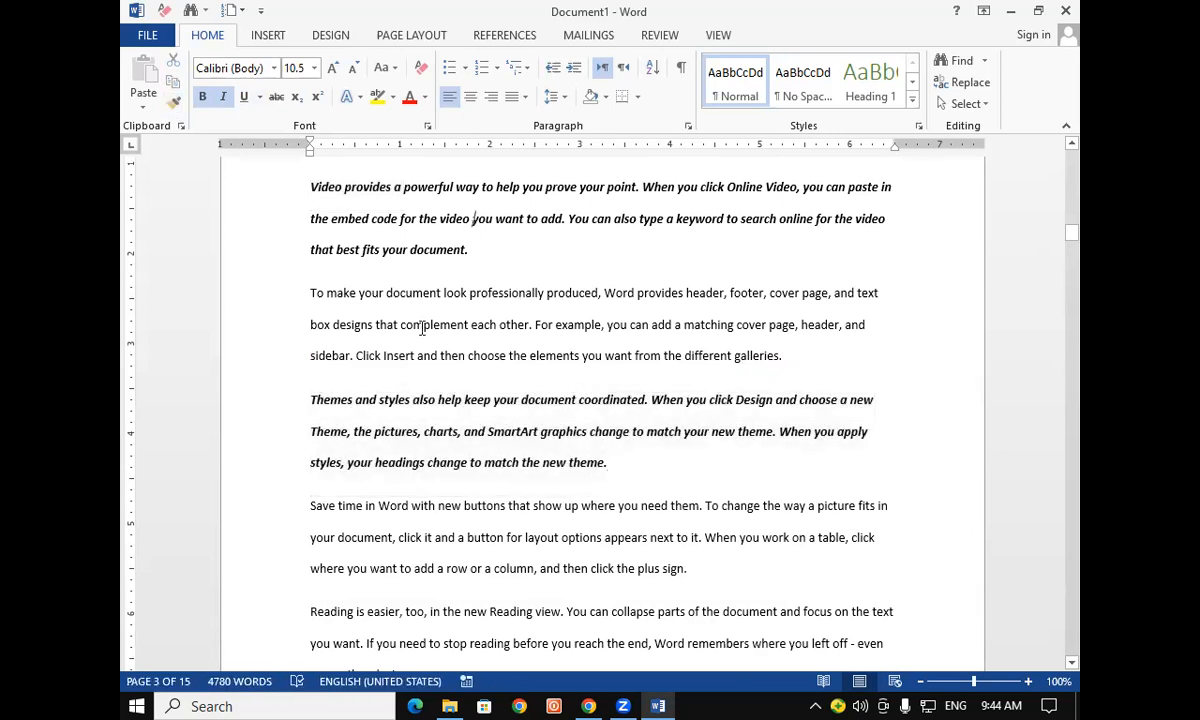
left_click(415, 396)
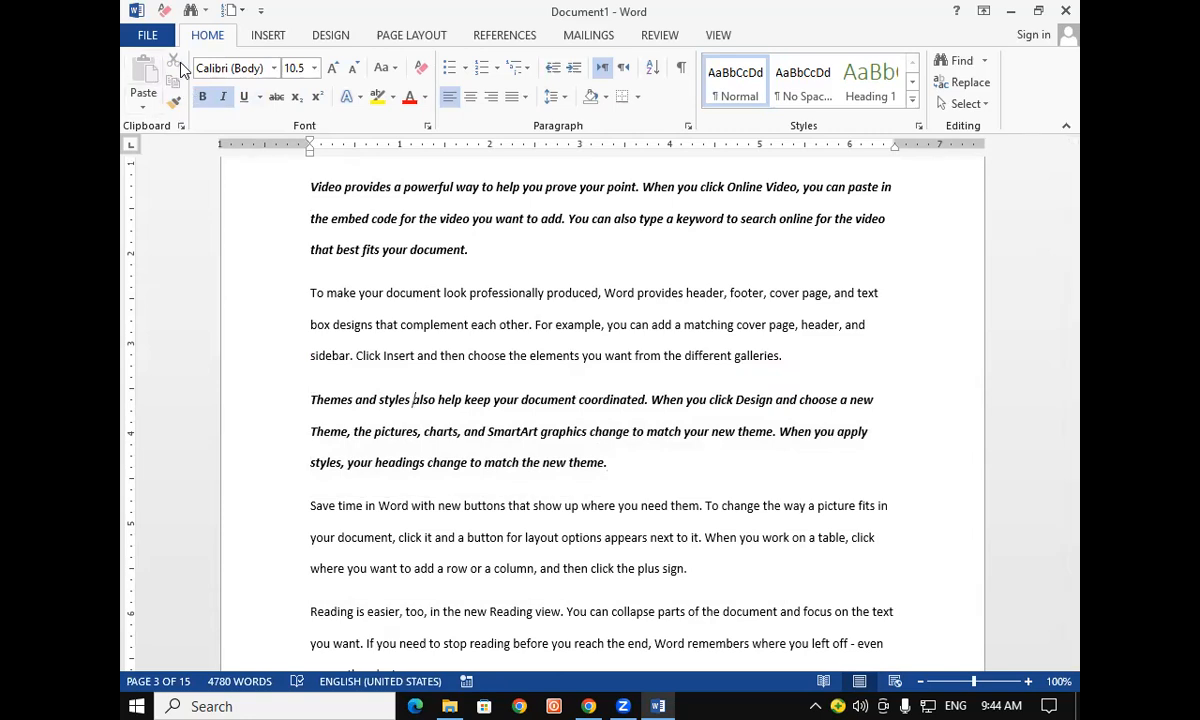
Cut the line "that best fits your document." and paste it on a new line below the "Themes and styles" paragraph.
left_click_drag(312, 249, 474, 255)
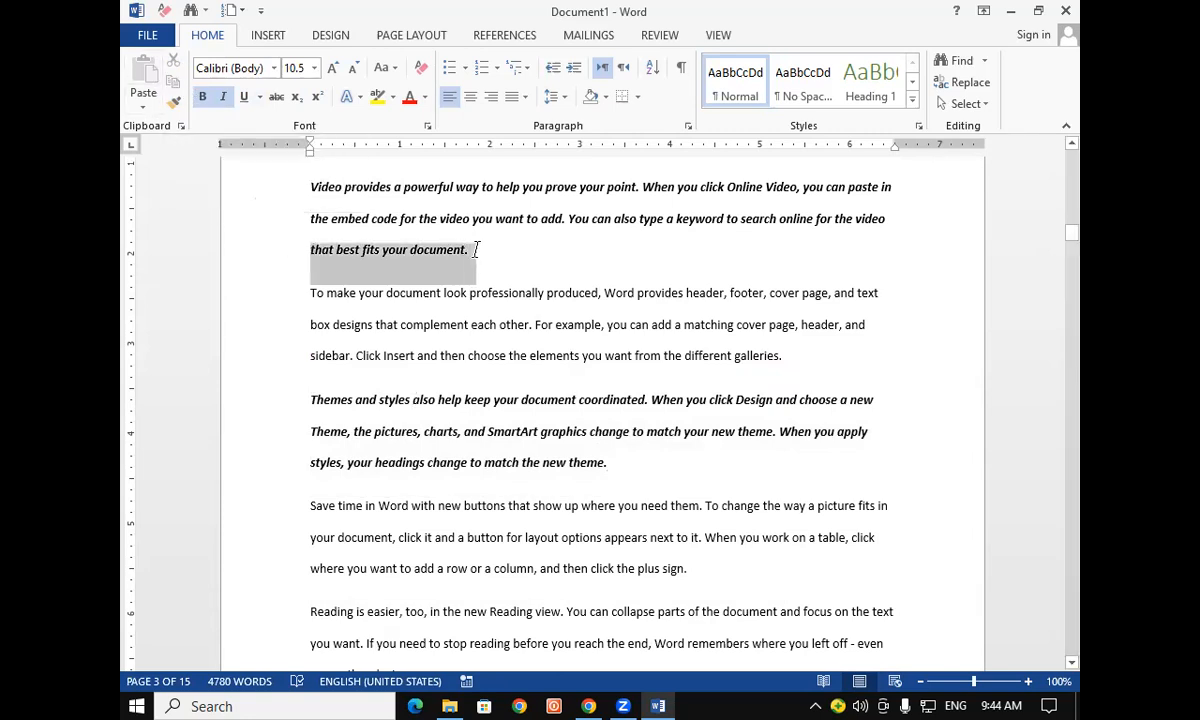
left_click(174, 61)
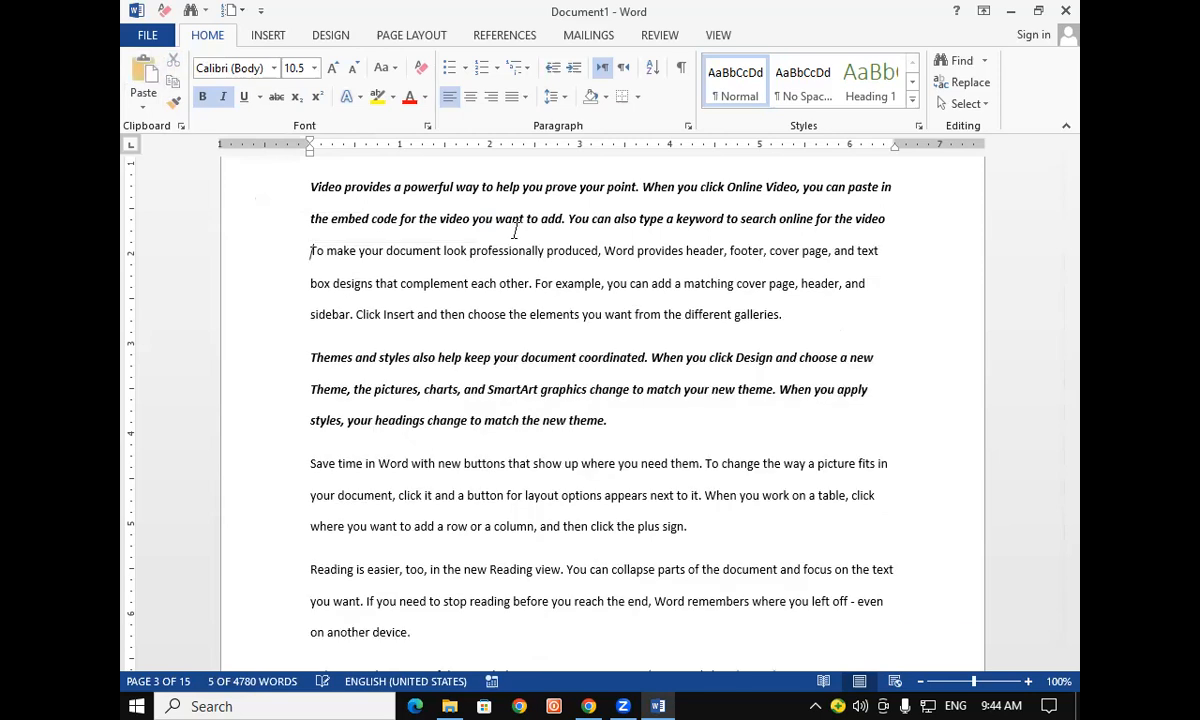
left_click(659, 418)
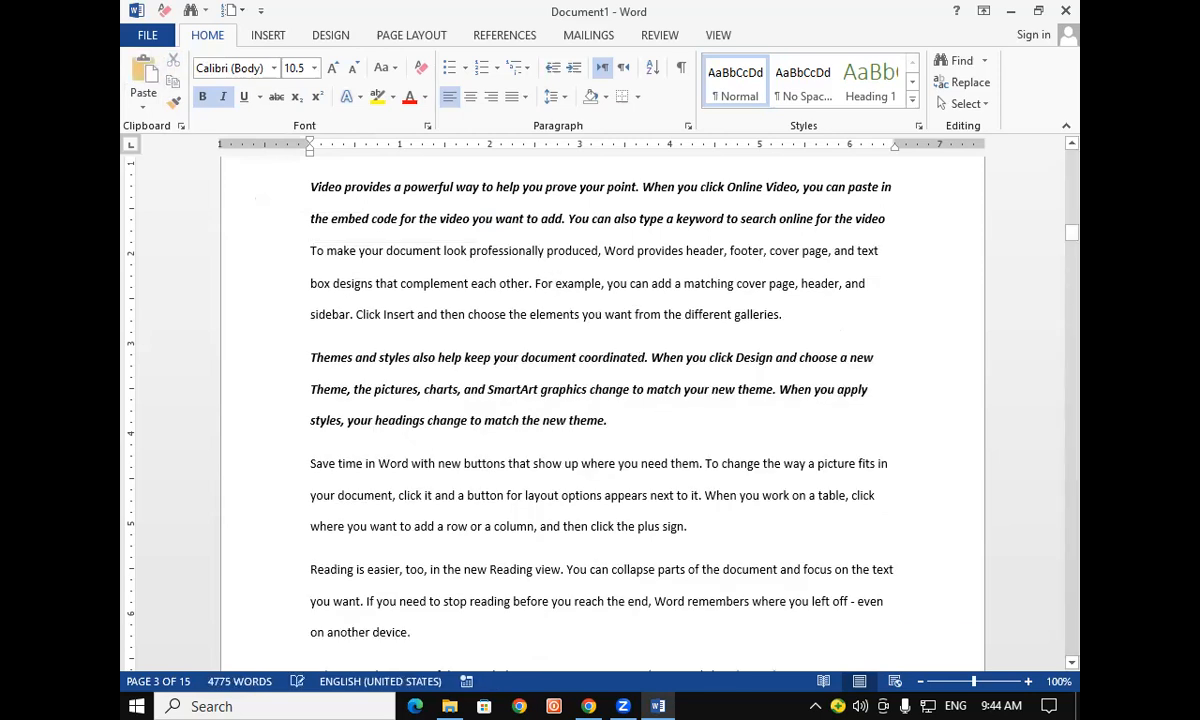
key("Return")
left_click(145, 70)
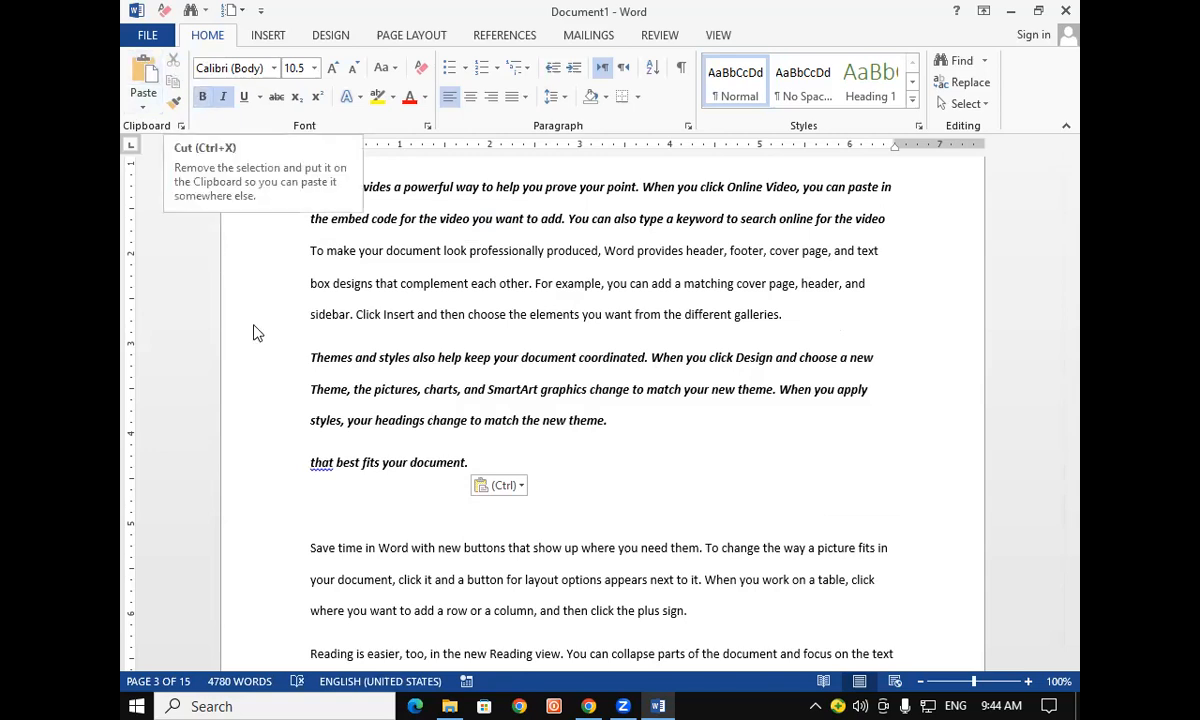
Copy the line "that best fits your document." and paste it on a new blank line inserted before "new theme.".
left_click_drag(311, 462, 480, 464)
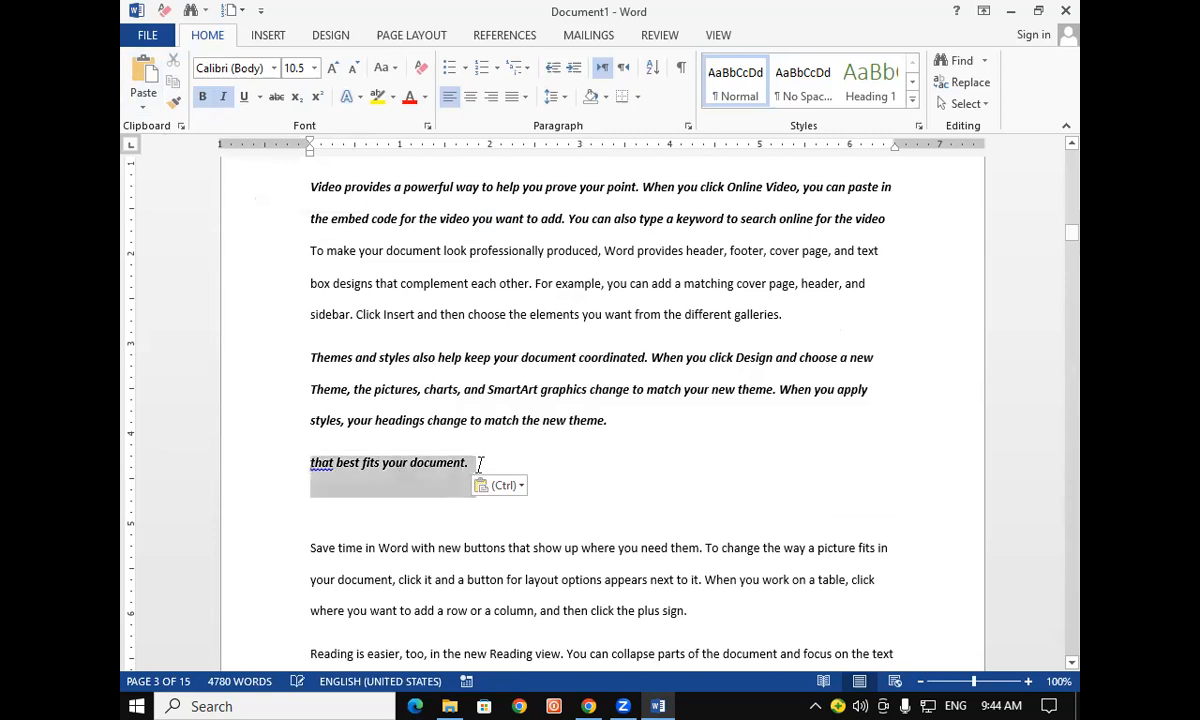
left_click(174, 82)
left_click(541, 421)
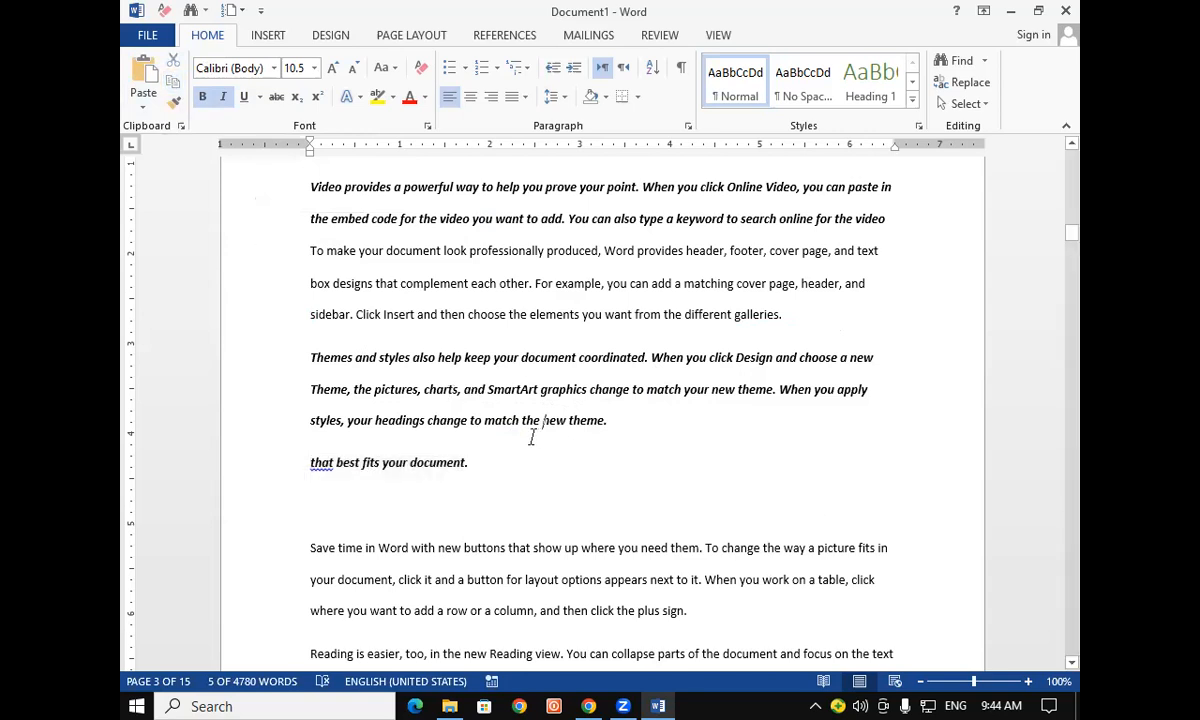
key("Return")
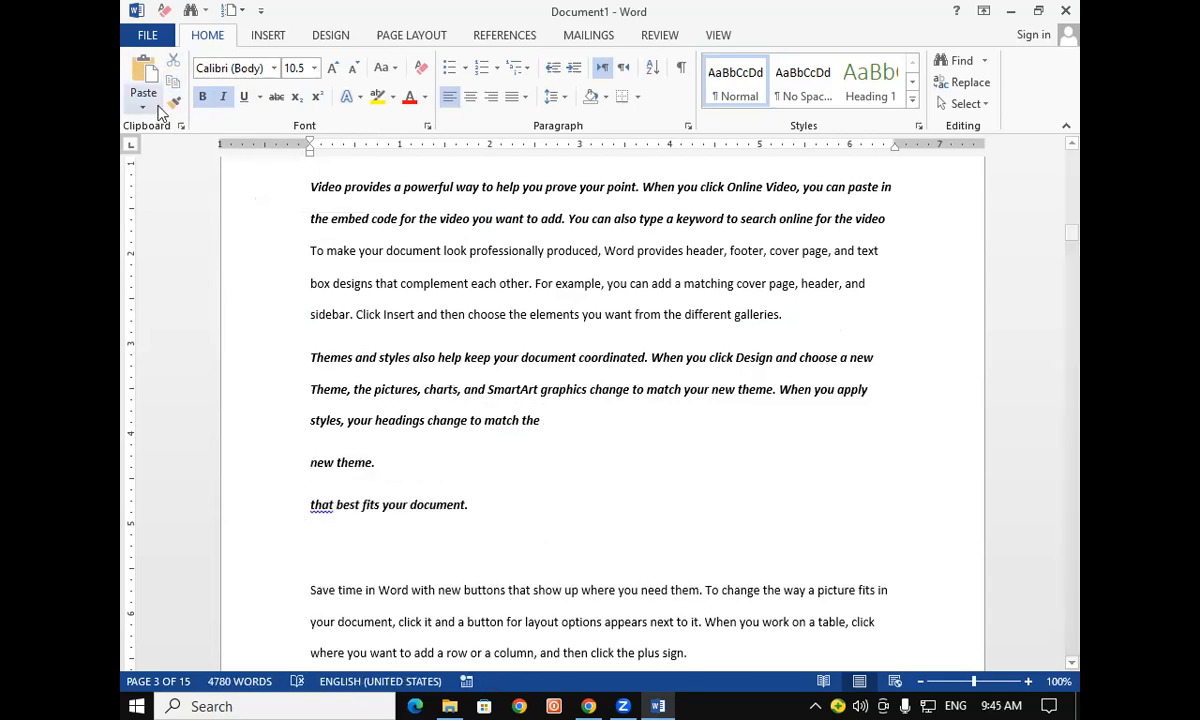
key("Return")
left_click(346, 466)
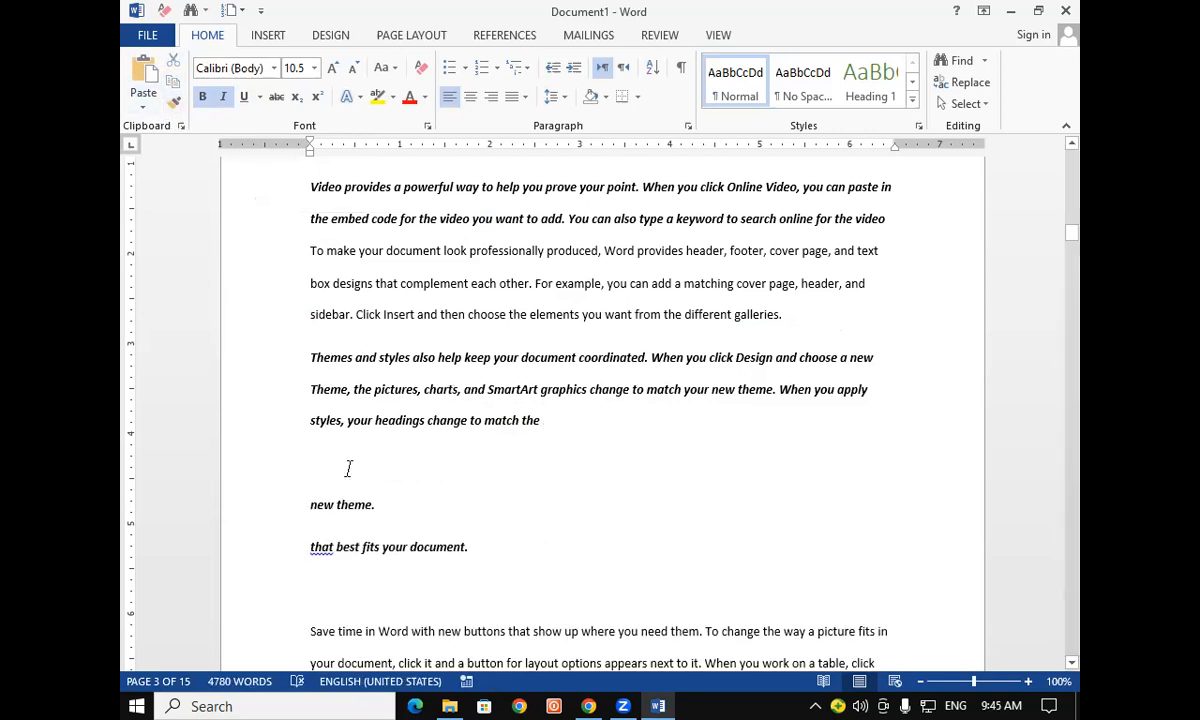
left_click(143, 80)
left_click_drag(317, 455, 450, 487)
left_click_drag(307, 598, 465, 582)
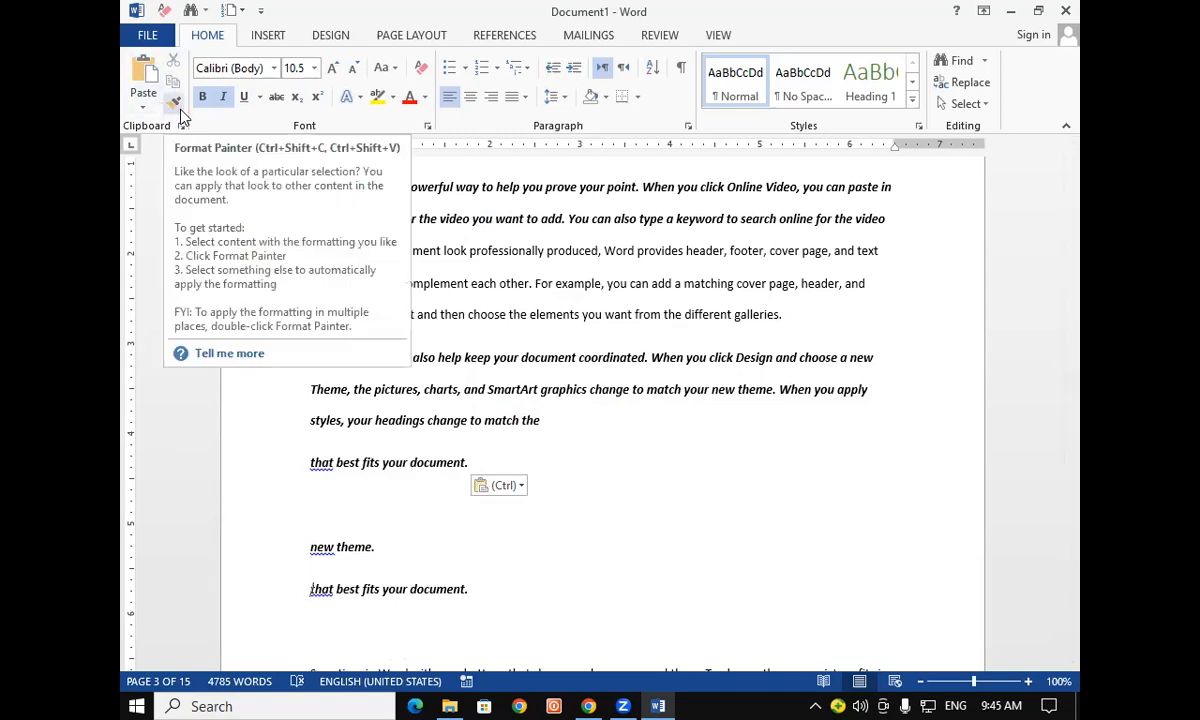
Copy the "Themes and styles" and "Save time in Word" paragraphs on page 5 and insert three blank lines below them.
scroll(536, 401, "up", 1)
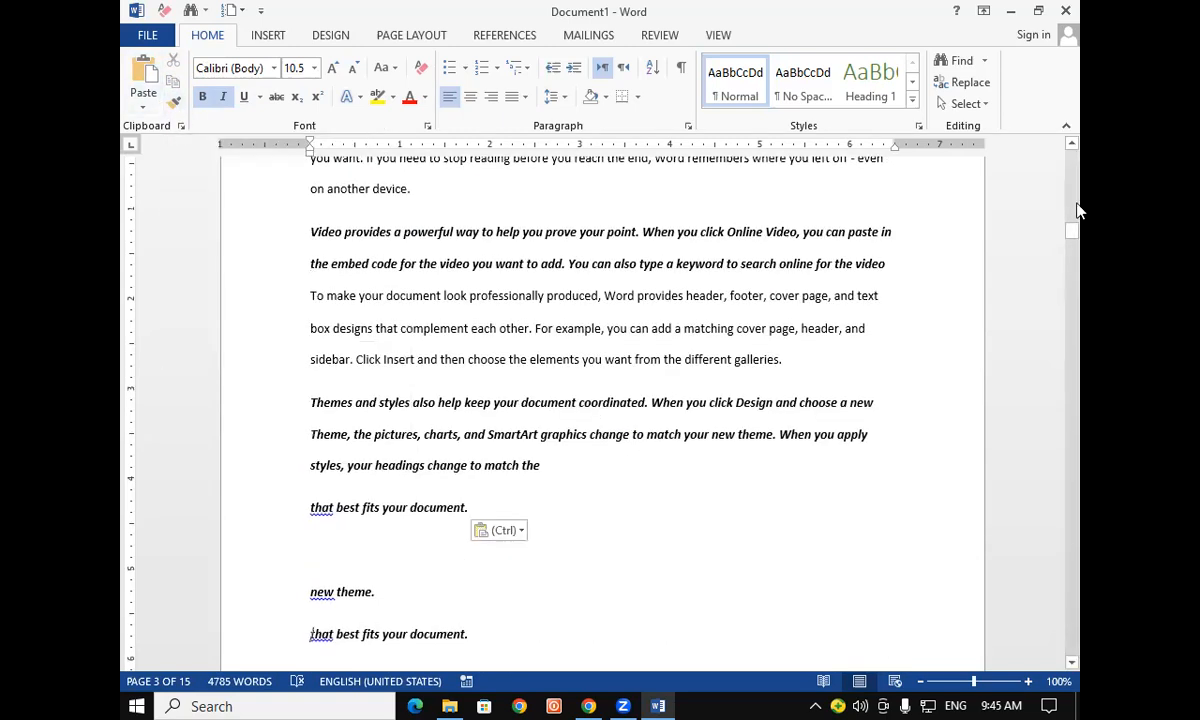
left_click_drag(1078, 232, 1076, 294)
left_click_drag(300, 233, 682, 419)
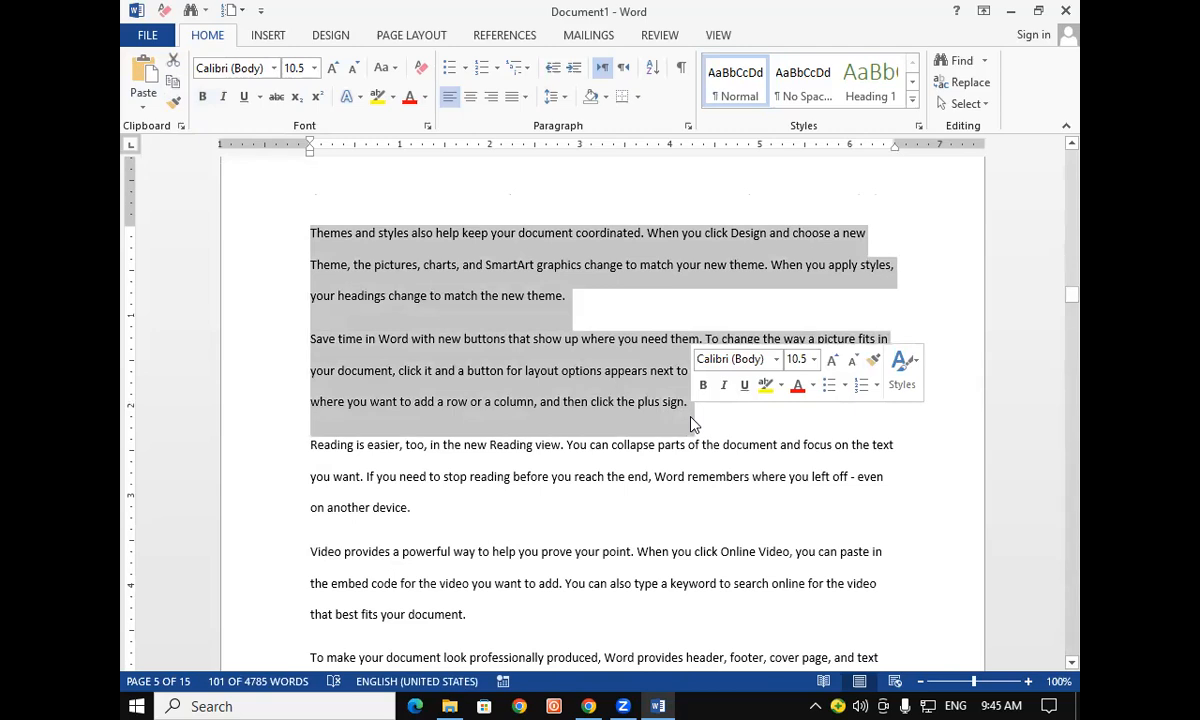
left_click(693, 423)
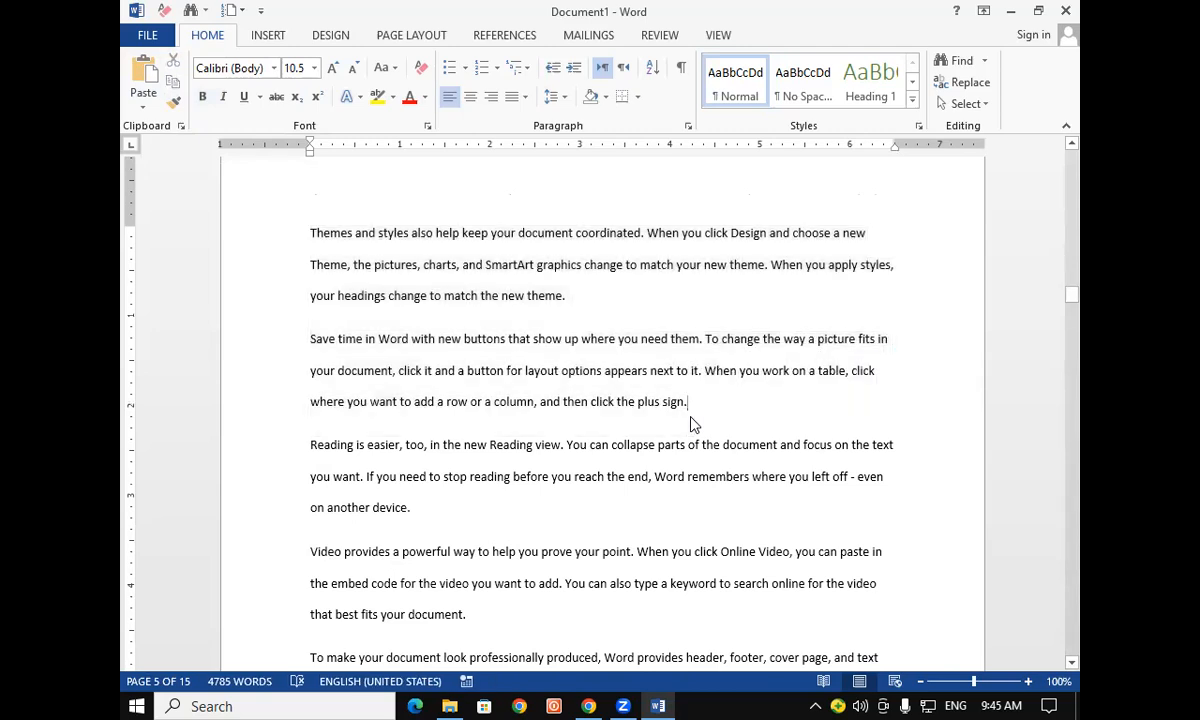
key("Return")
key("Return")
key("Return")
left_click(356, 436)
Paste the two copied paragraphs on the first blank line with Paste Special as Picture (Enhanced Metafile).
left_click(143, 104)
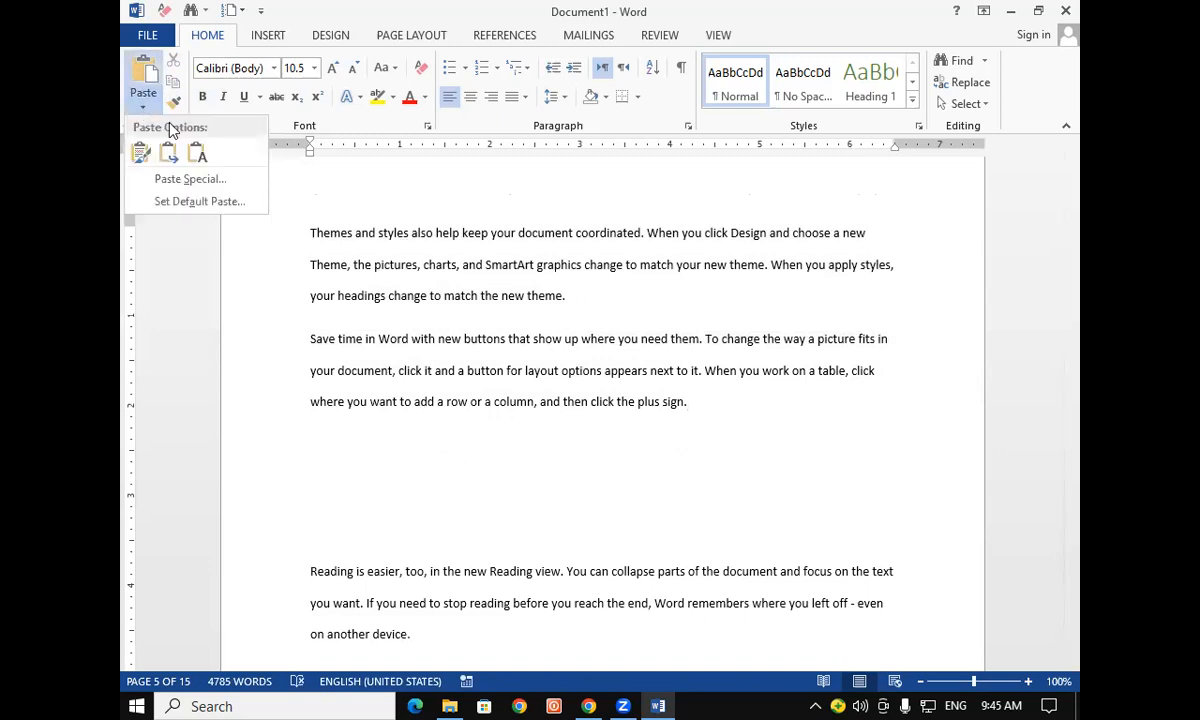
left_click(200, 178)
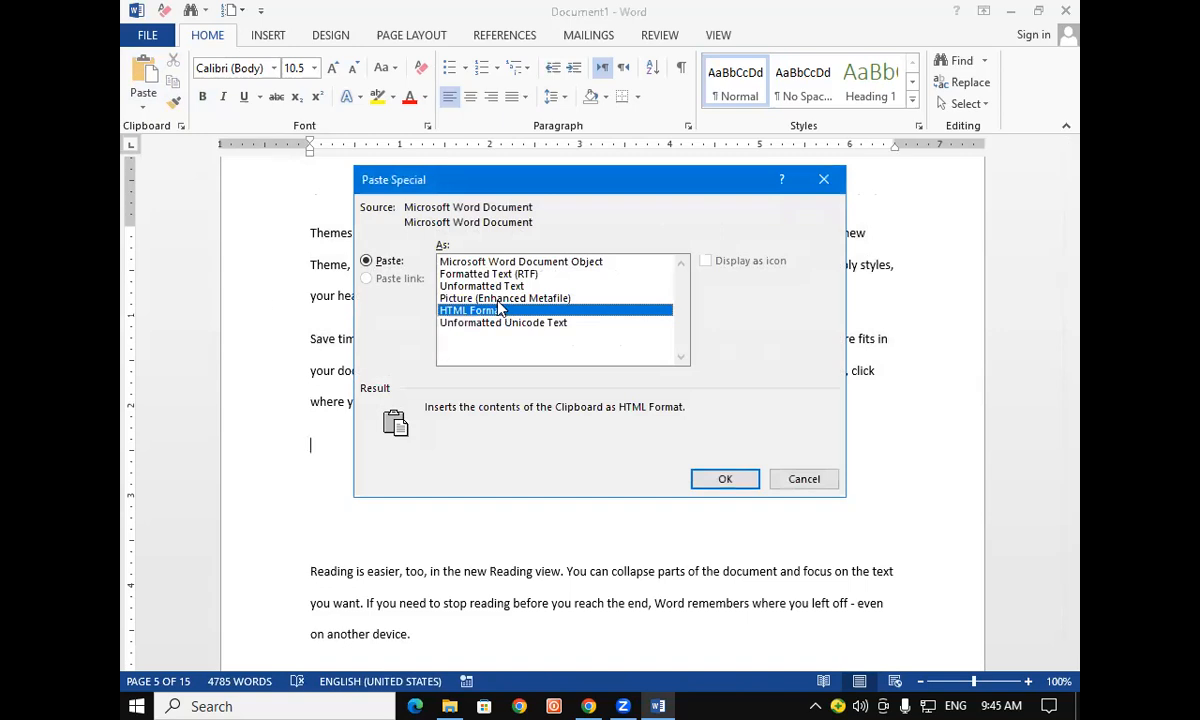
left_click(497, 298)
left_click(716, 479)
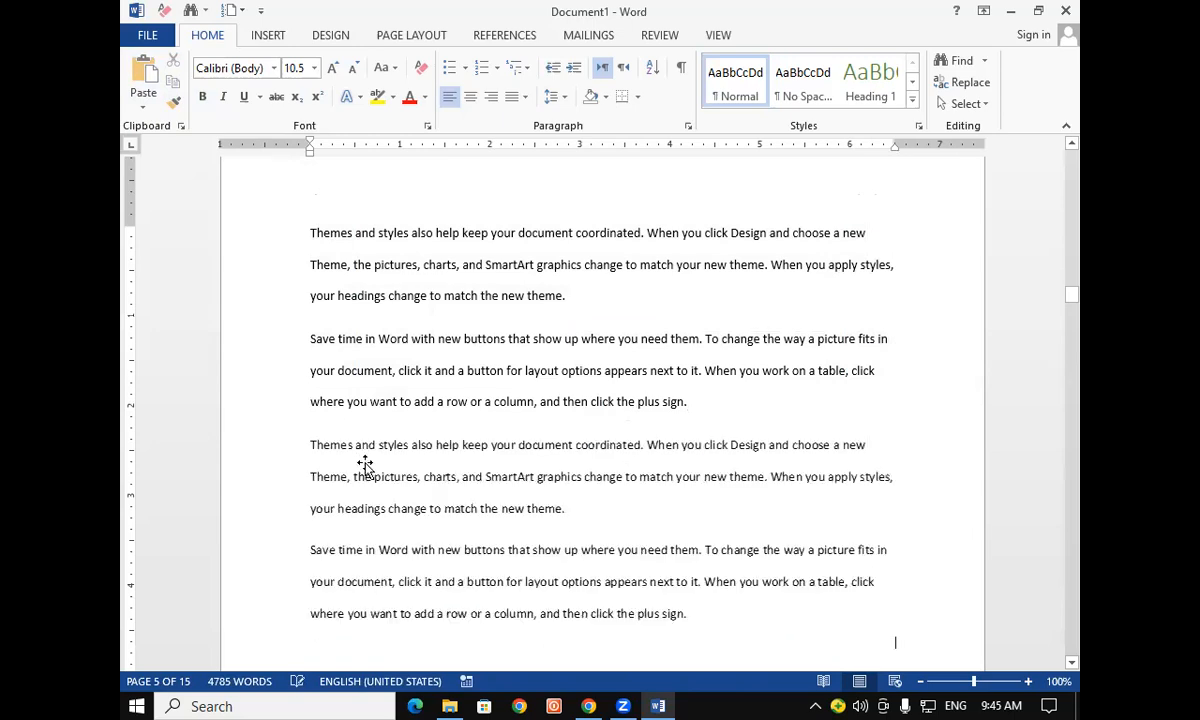
Enter "tk" just before the pasted picture of the paragraphs and try to make the picture's text bold.
left_click(365, 465)
scroll(460, 460, "down", 1)
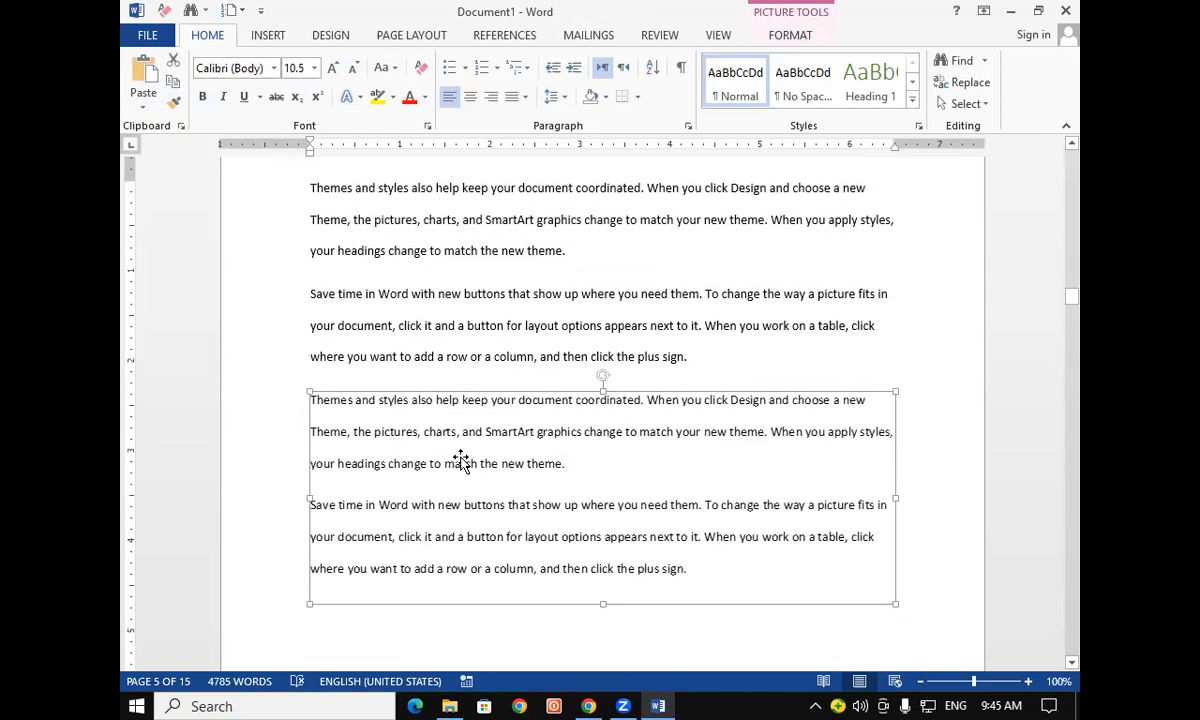
type("tk")
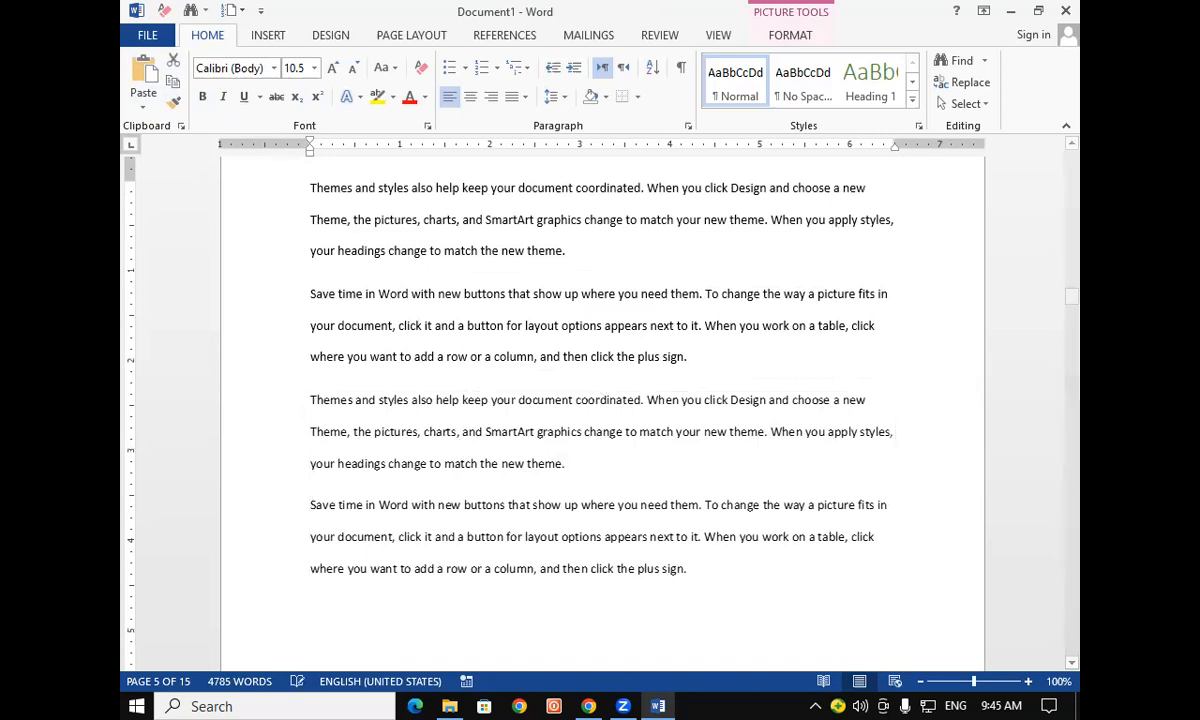
left_click(438, 468)
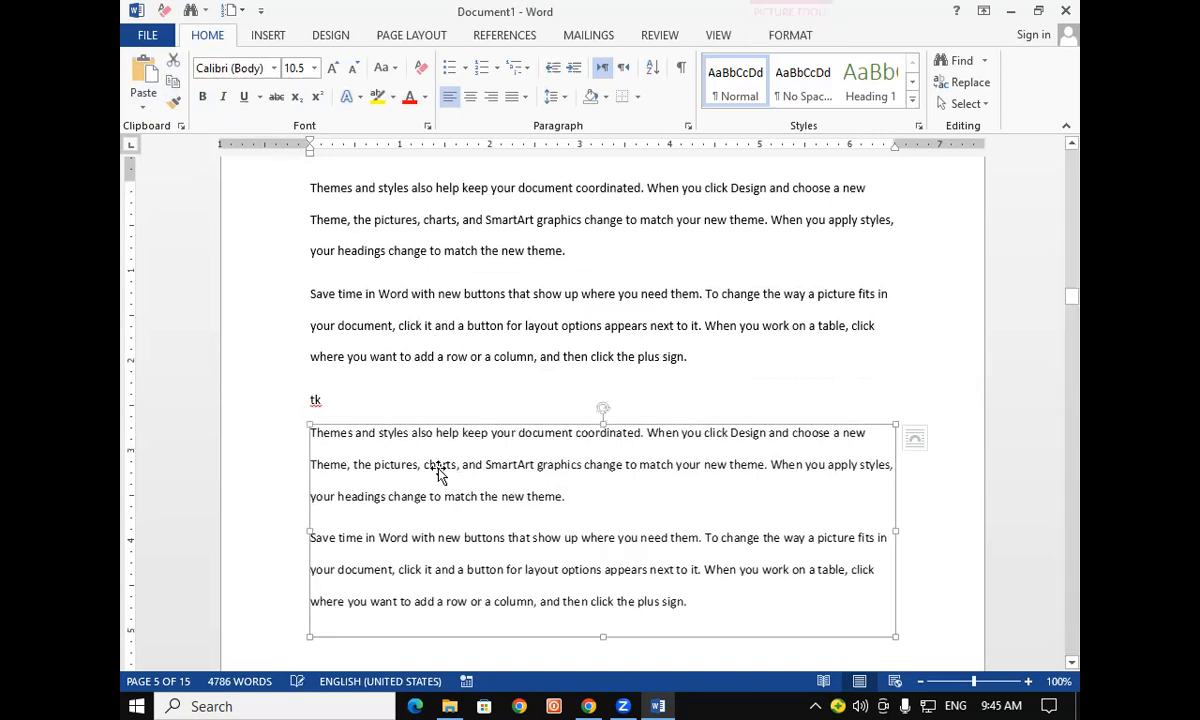
left_click(206, 100)
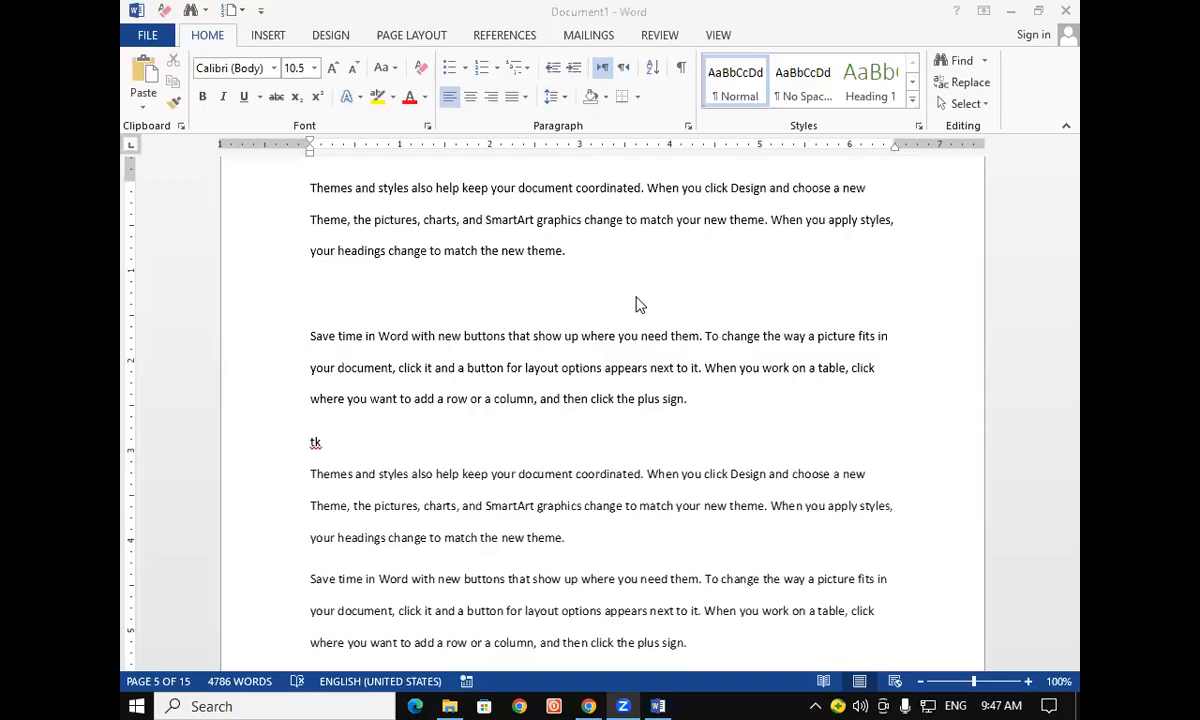
Examine the Picture (Enhanced Metafile) option of Paste Special at the blank line above "Save time in Word" without pasting.
left_click(636, 298)
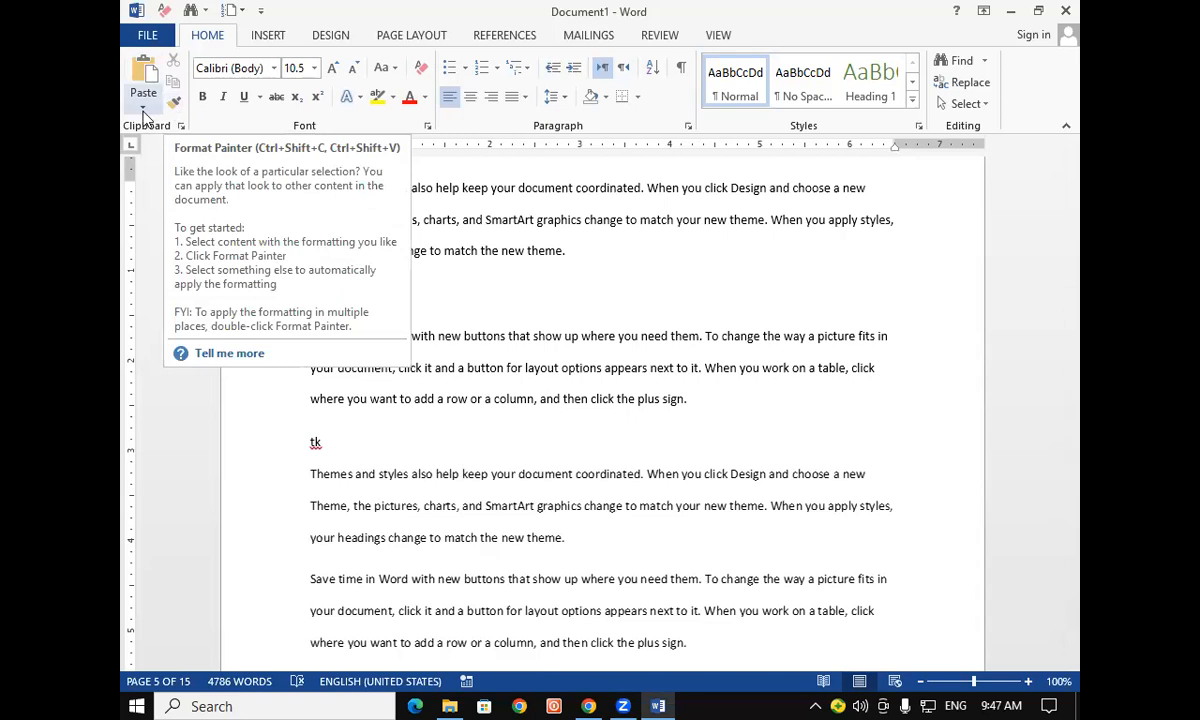
left_click(143, 106)
left_click(174, 180)
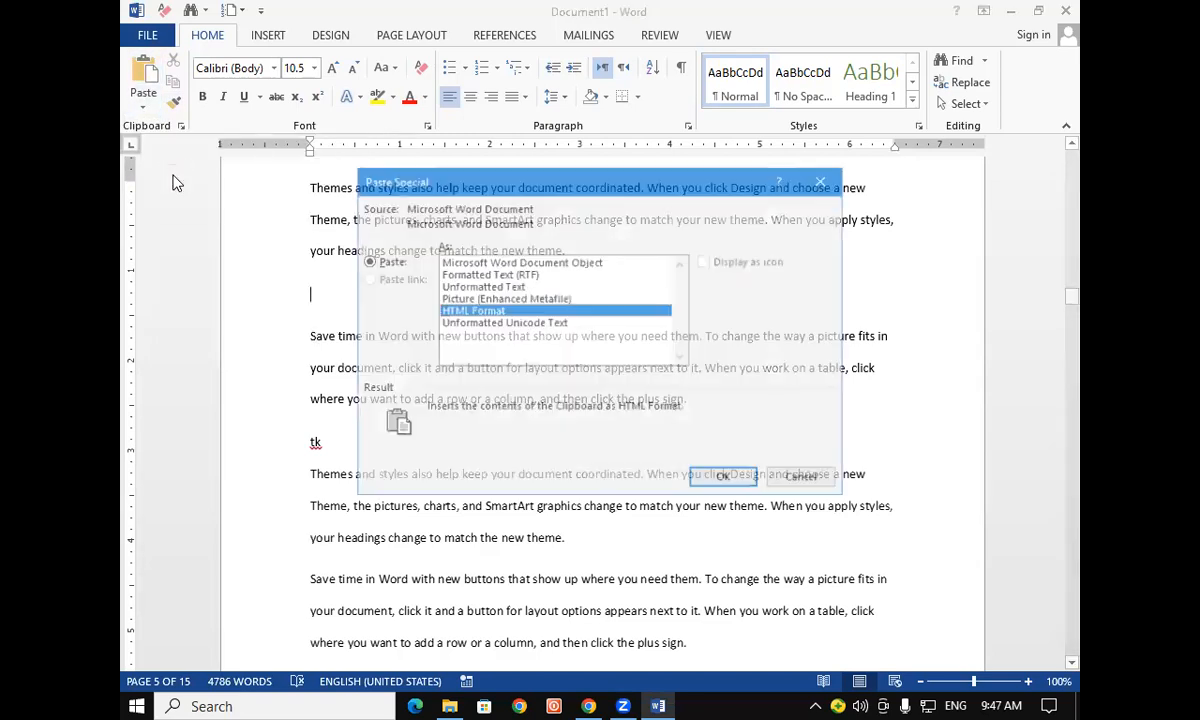
left_click(468, 299)
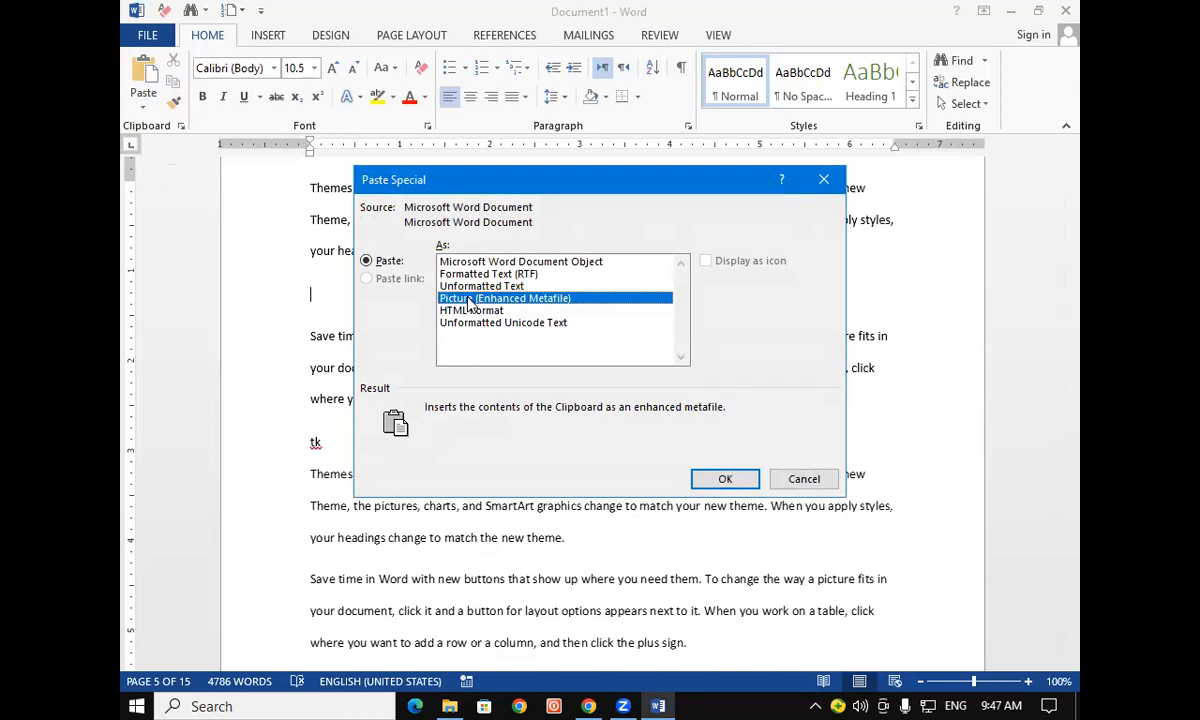
key("Escape")
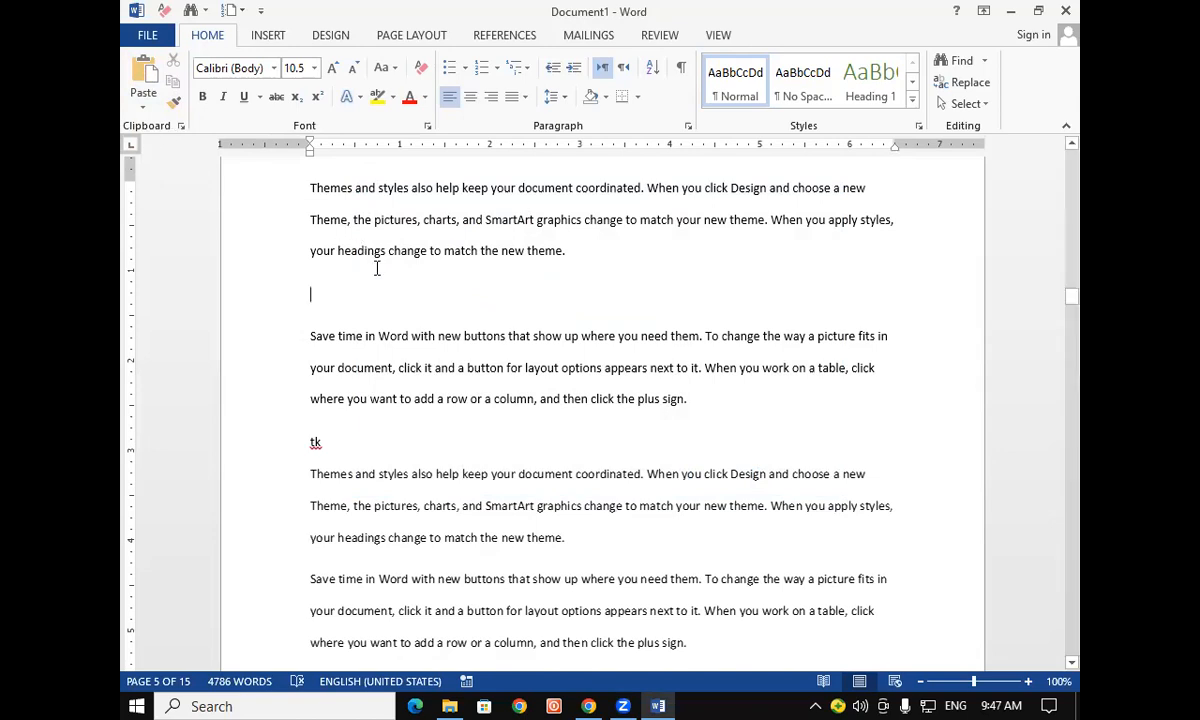
Copy the three lines of the "Themes and styles" paragraph one by one and paste "your headings change to match the new theme." on a new line below.
scroll(377, 267, "up", 1)
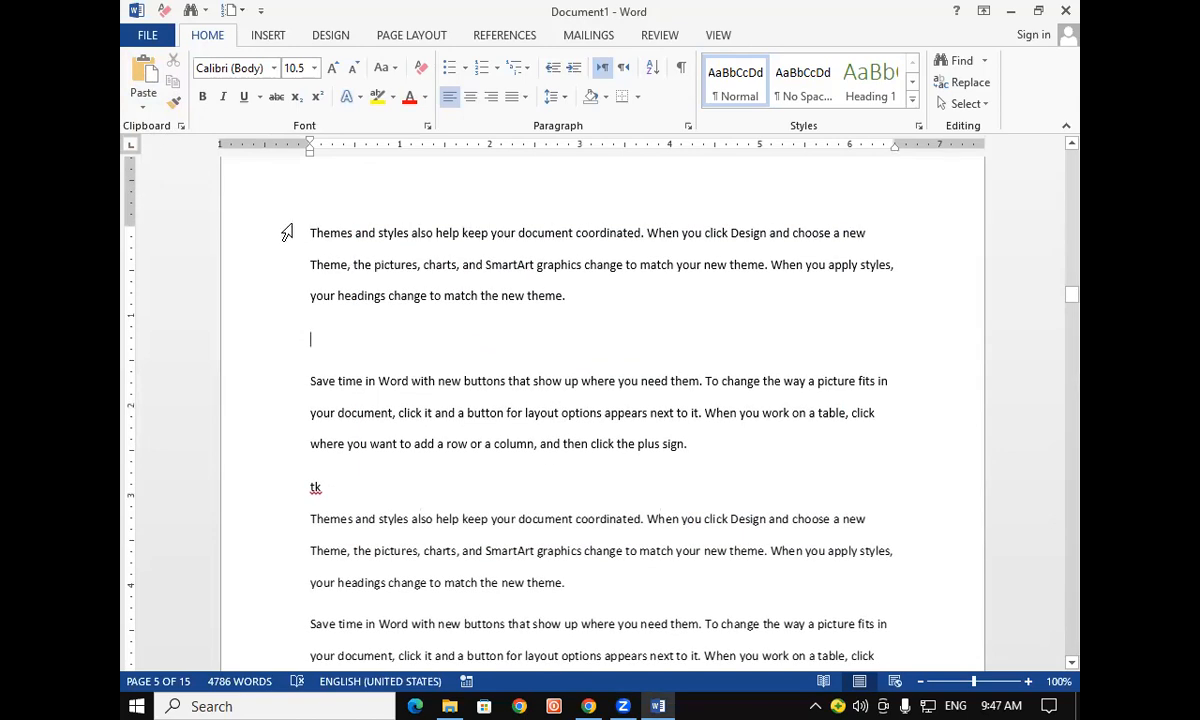
left_click_drag(309, 231, 884, 233)
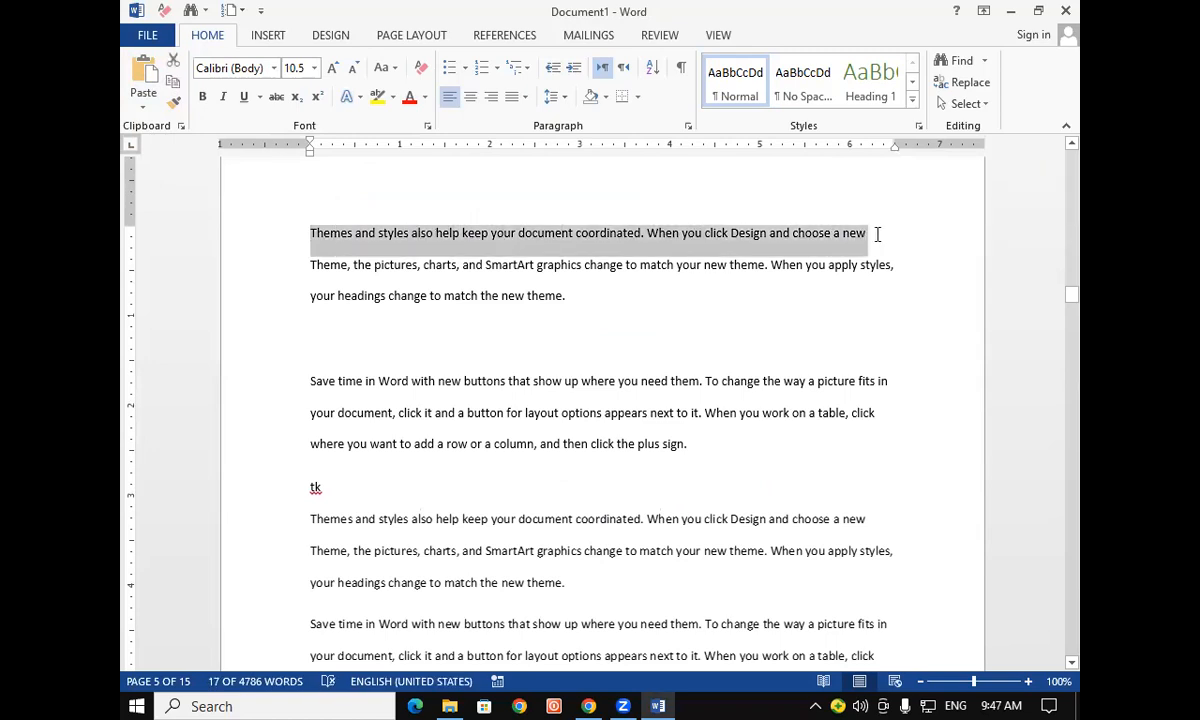
left_click(303, 268)
left_click_drag(416, 266, 890, 265)
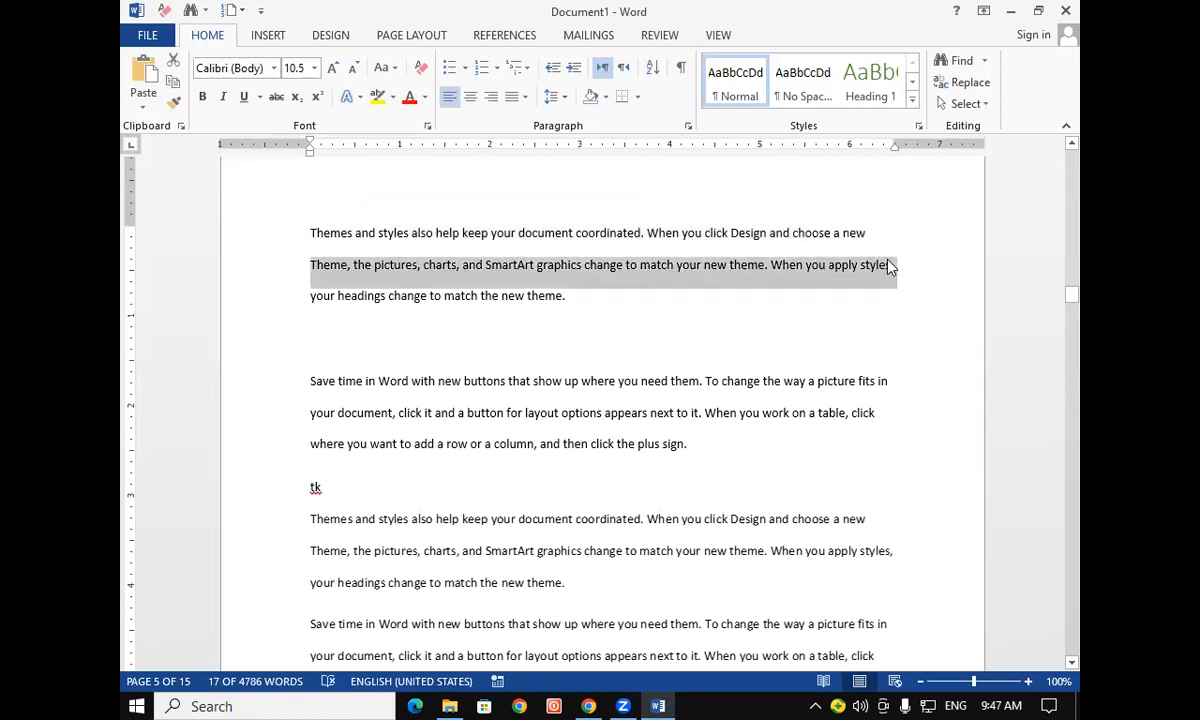
left_click(301, 295)
left_click_drag(301, 295, 590, 307)
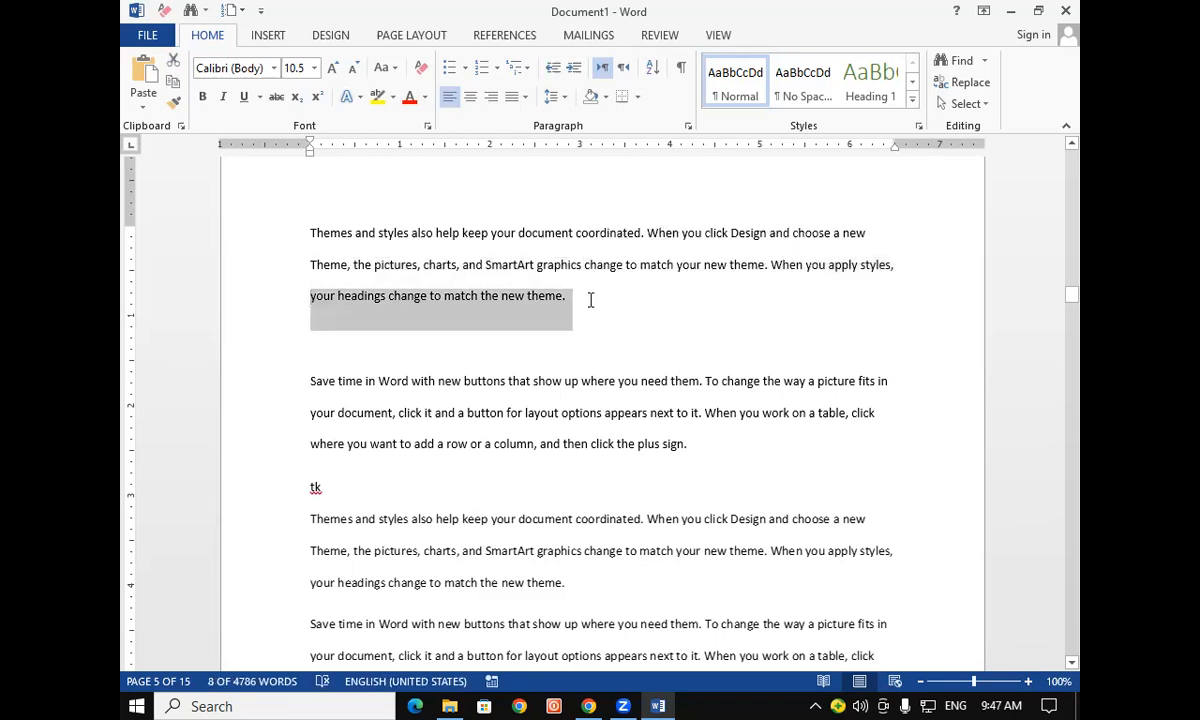
left_click(590, 300)
key("Return")
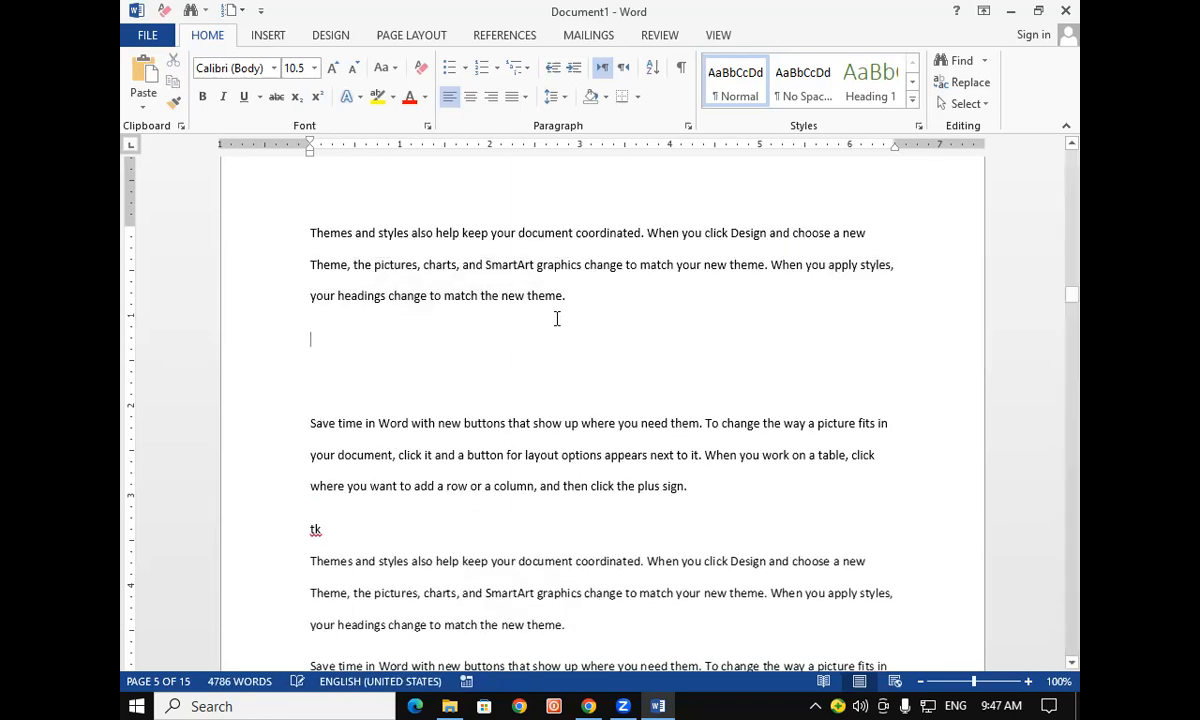
key("ctrl+v")
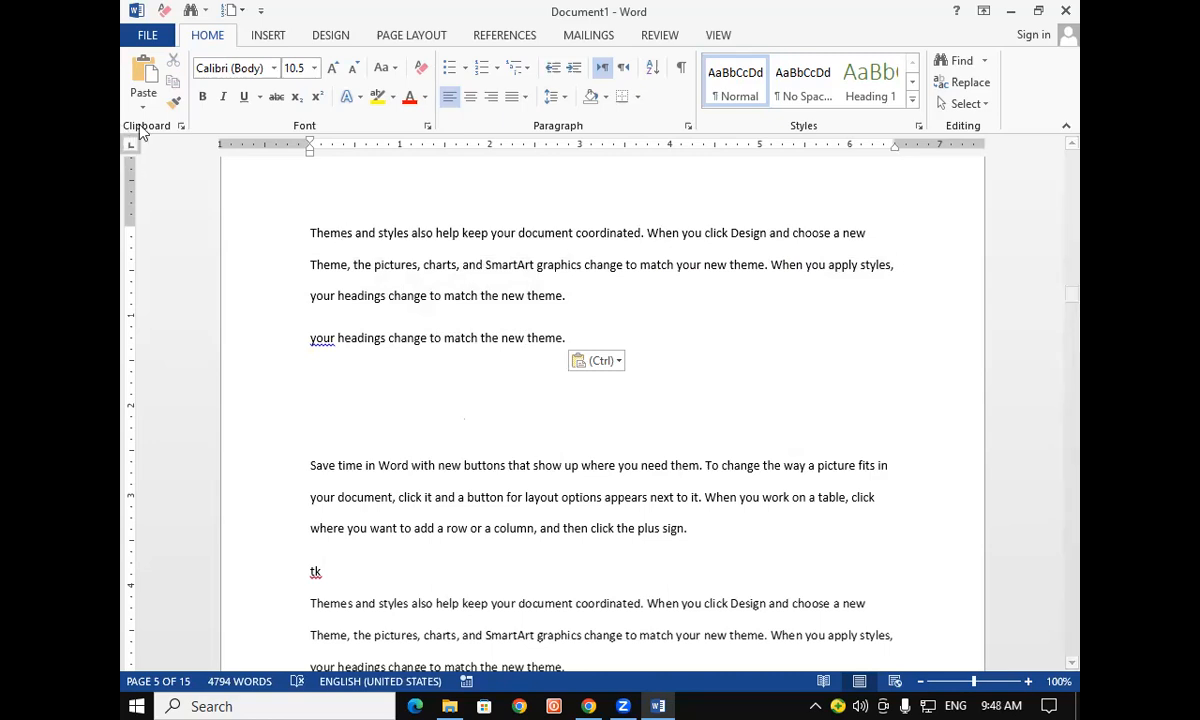
Show the Office Clipboard and collect the first and second lines of the "Themes and styles" paragraph in it.
left_click(181, 127)
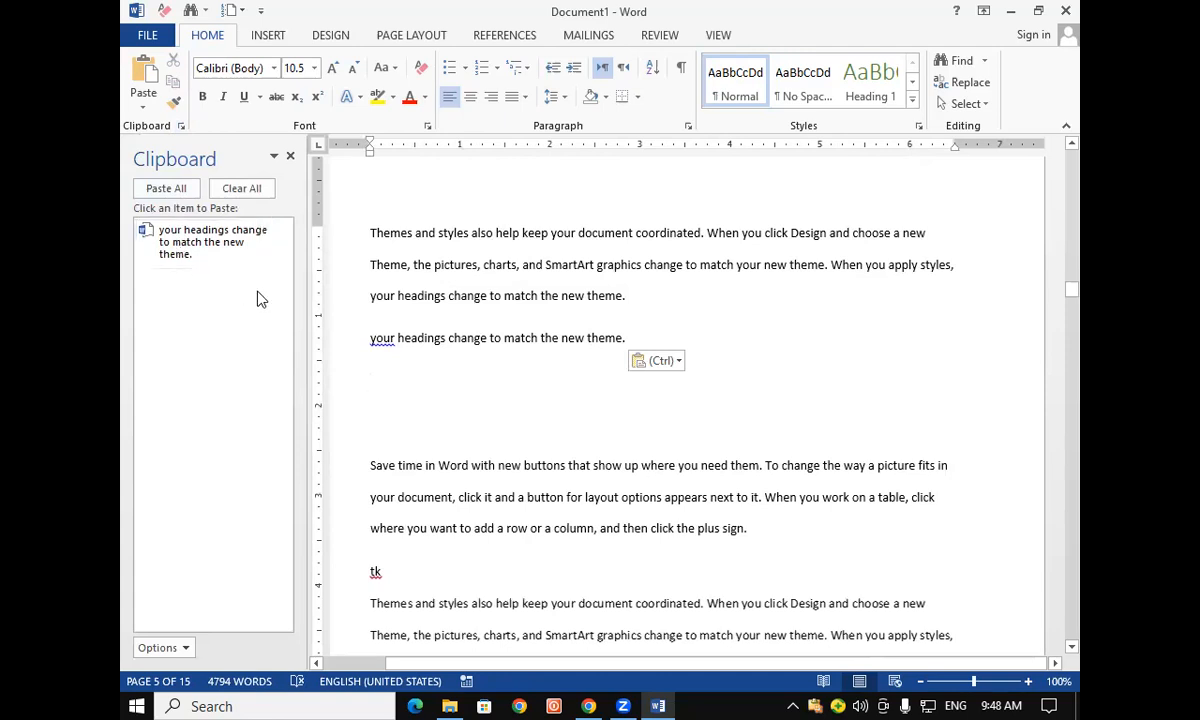
left_click_drag(350, 228, 928, 238)
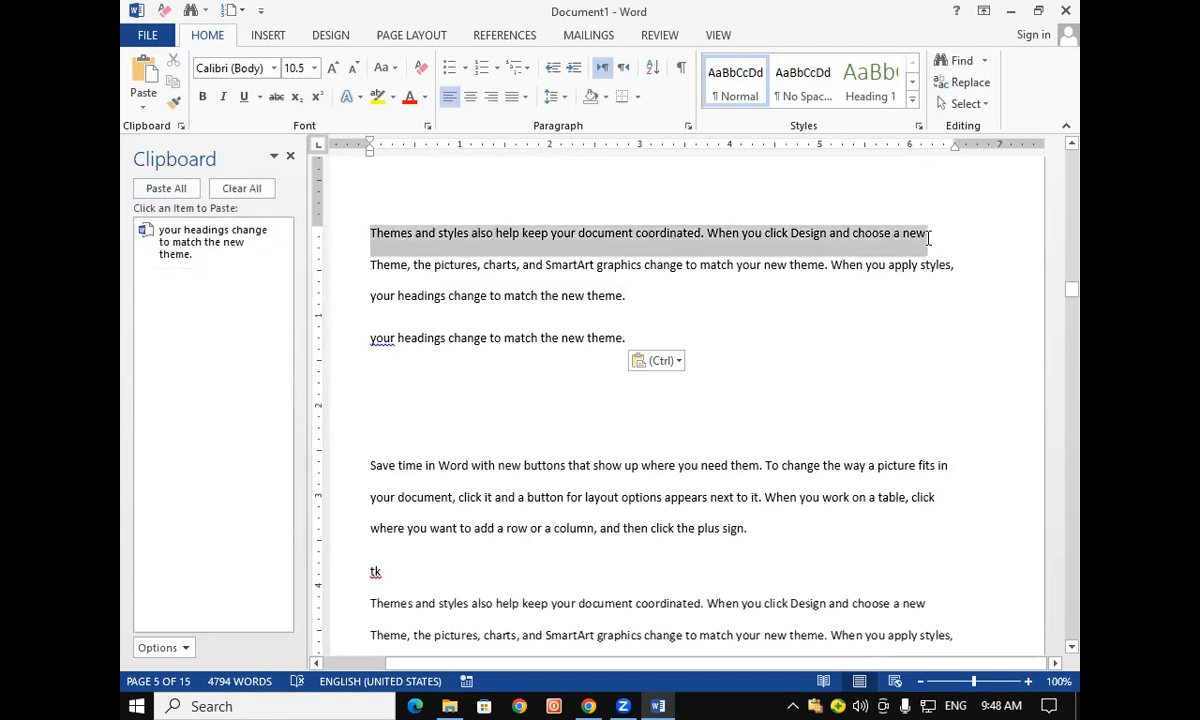
key("ctrl+c")
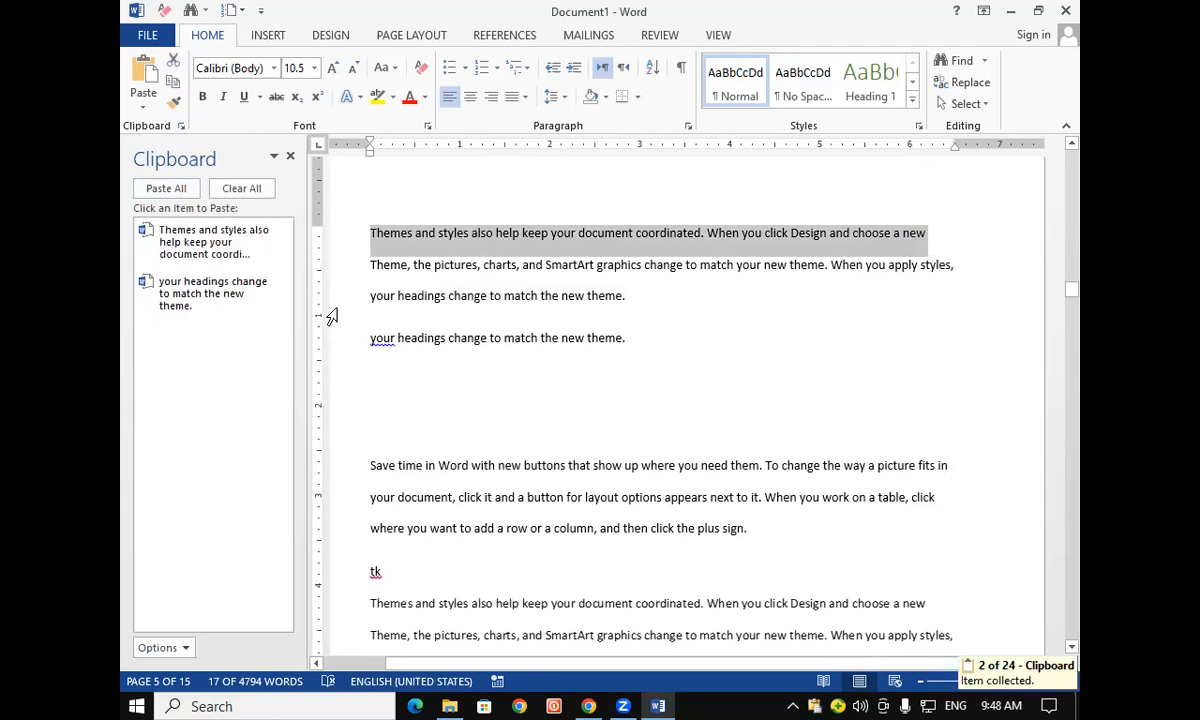
left_click_drag(364, 264, 955, 266)
key("ctrl+c")
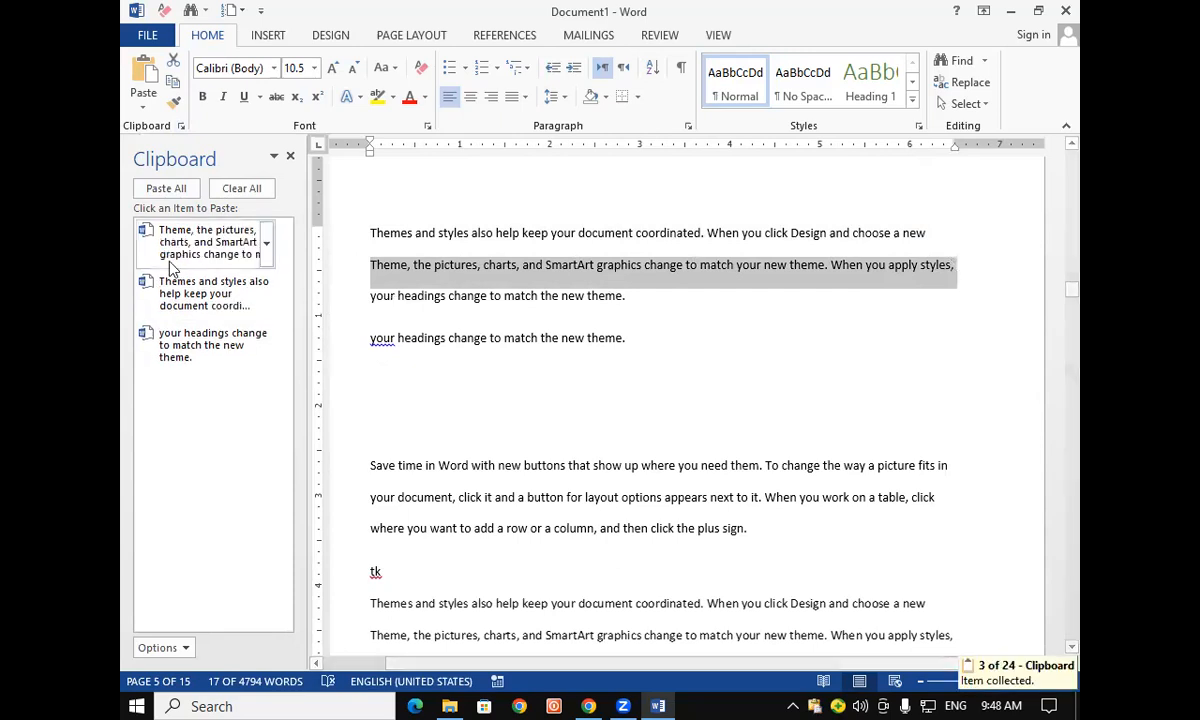
Collect the first line of the "Save time in Word" paragraph and the words "where you want" in the Clipboard.
left_click_drag(369, 465, 952, 466)
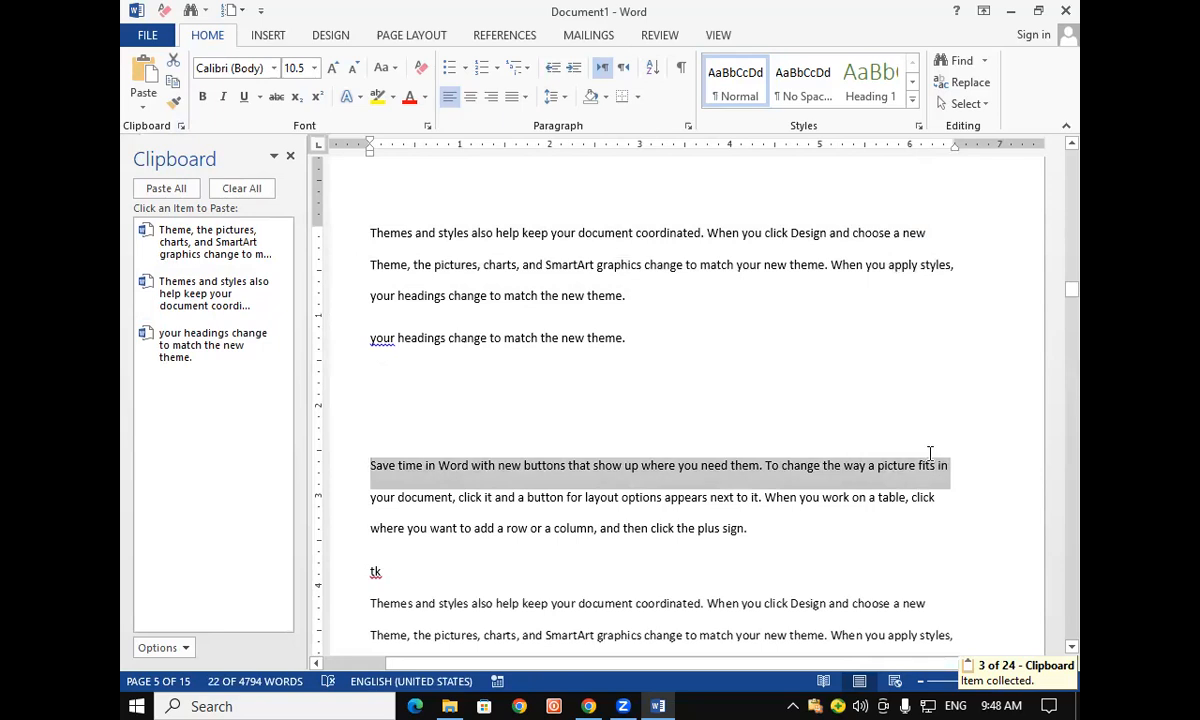
key("ctrl+c")
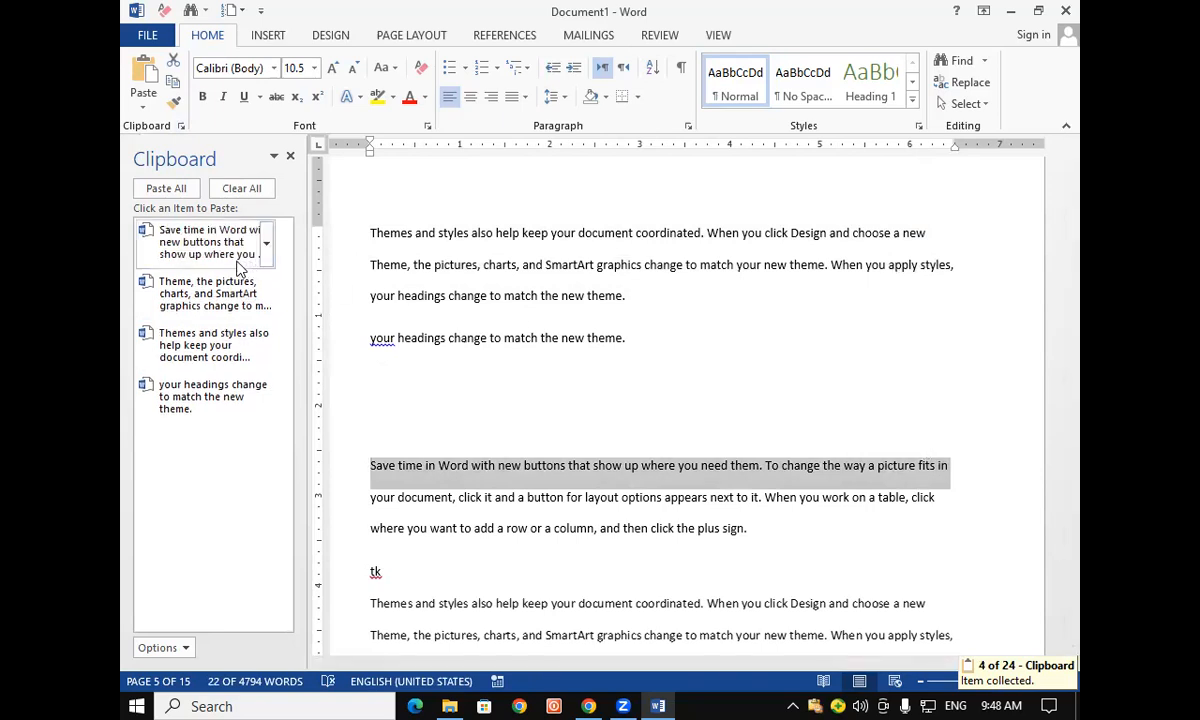
left_click_drag(370, 530, 461, 533)
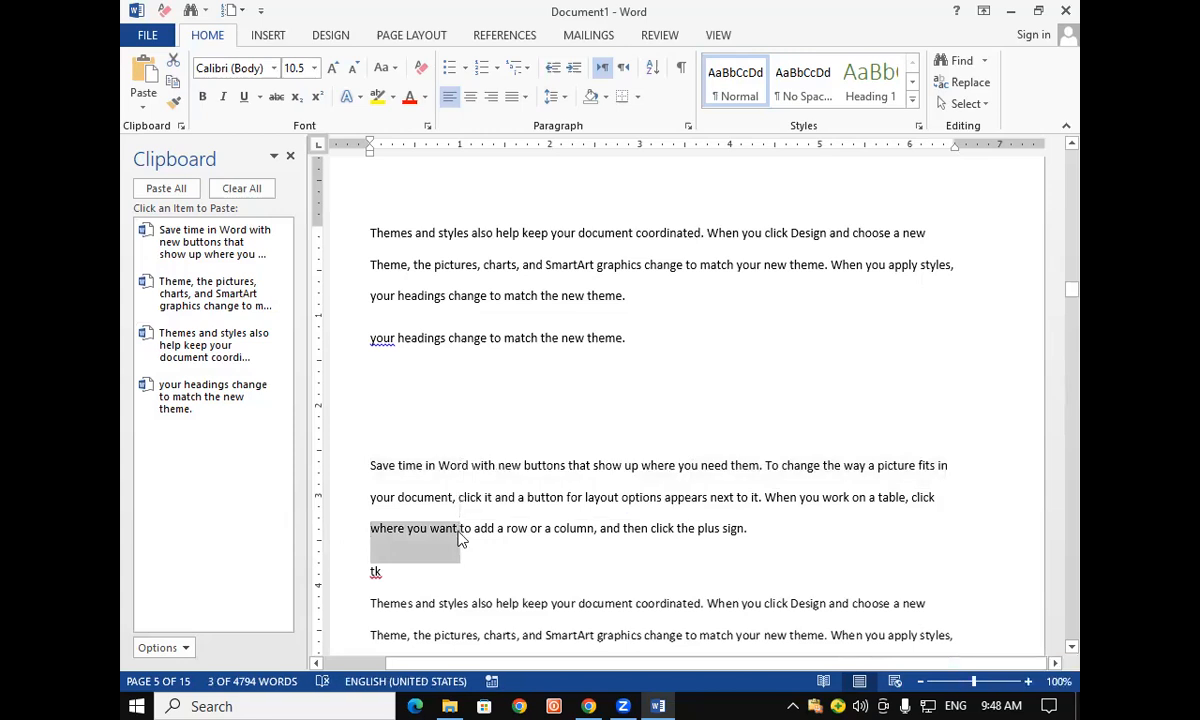
key("ctrl+c")
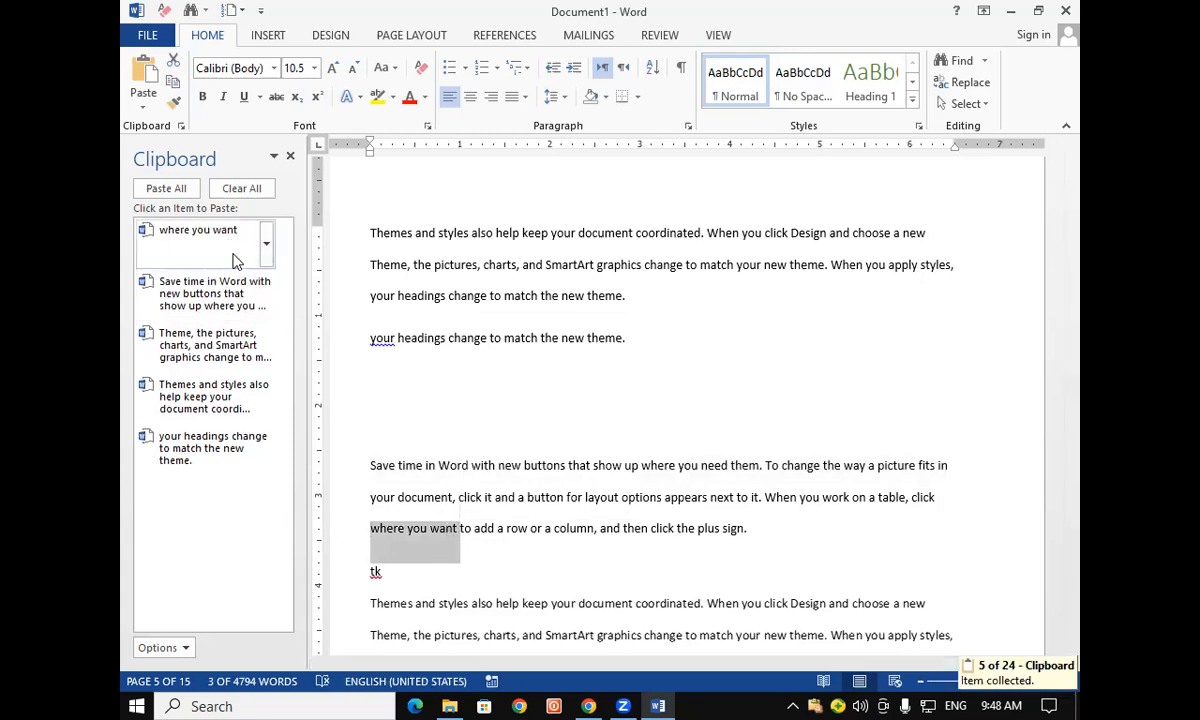
Paste "where you want" on a new line, followed by the collected "Save time in Word", "Theme, the pictures" and "Themes and styles" items.
left_click(665, 340)
key("Return")
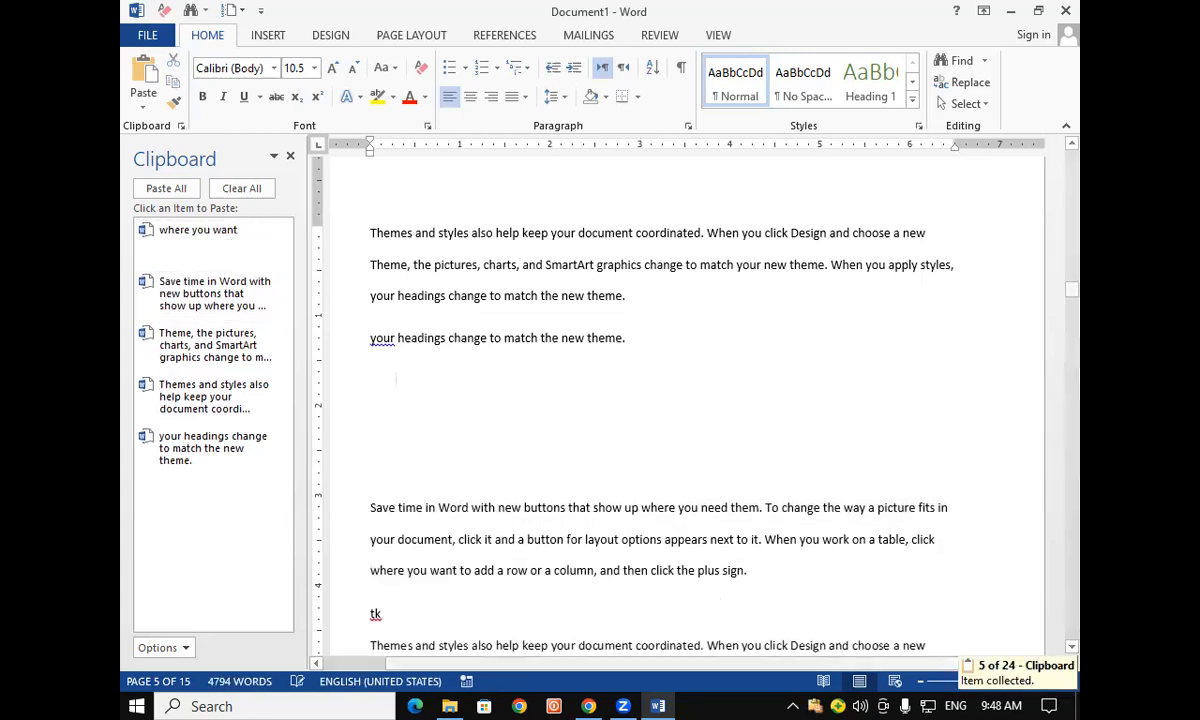
key("ctrl+v")
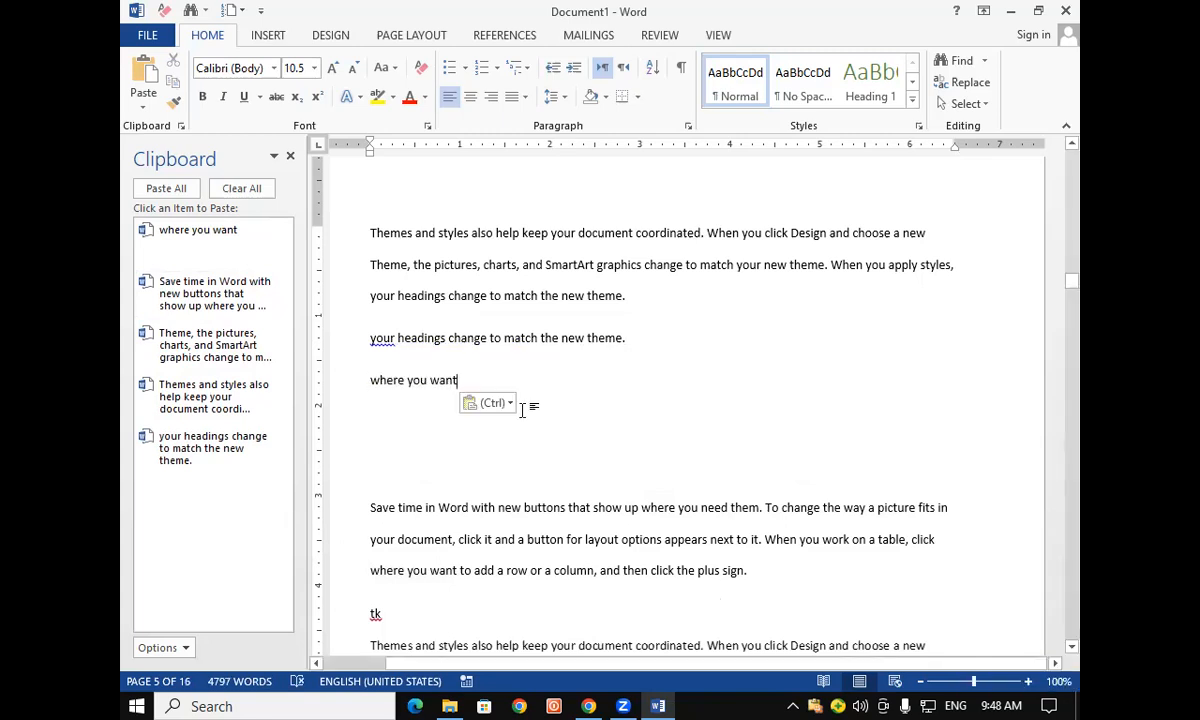
left_click(172, 310)
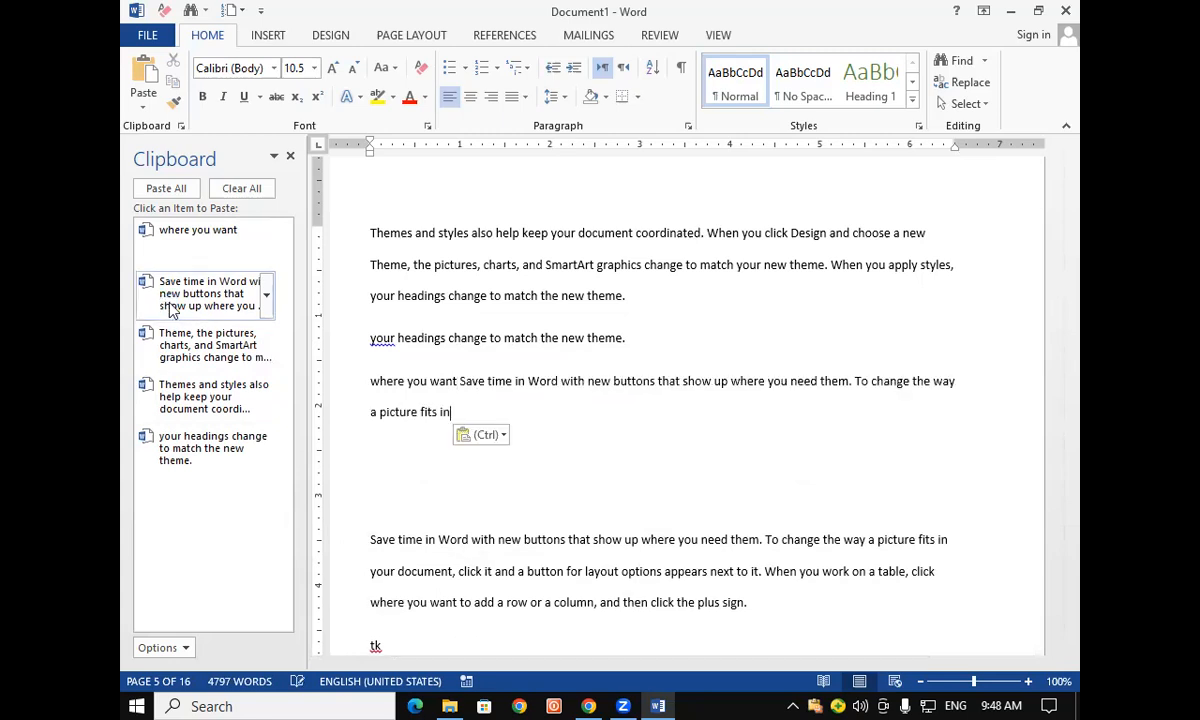
left_click(225, 360)
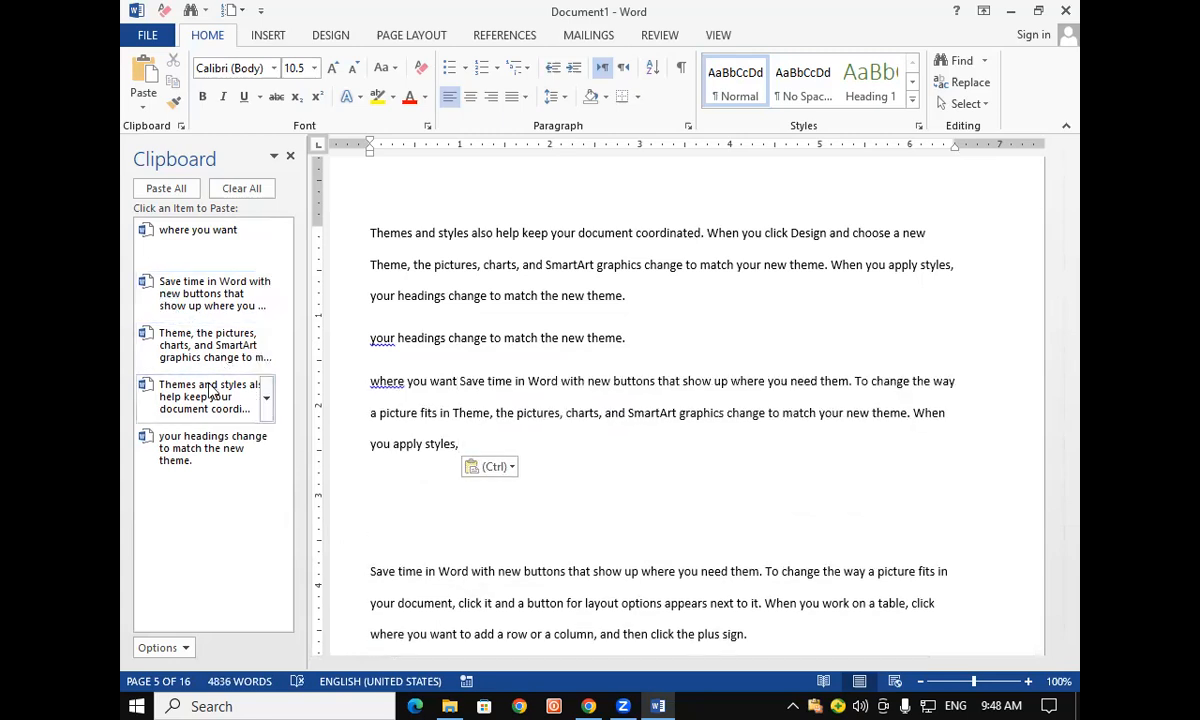
left_click(197, 385)
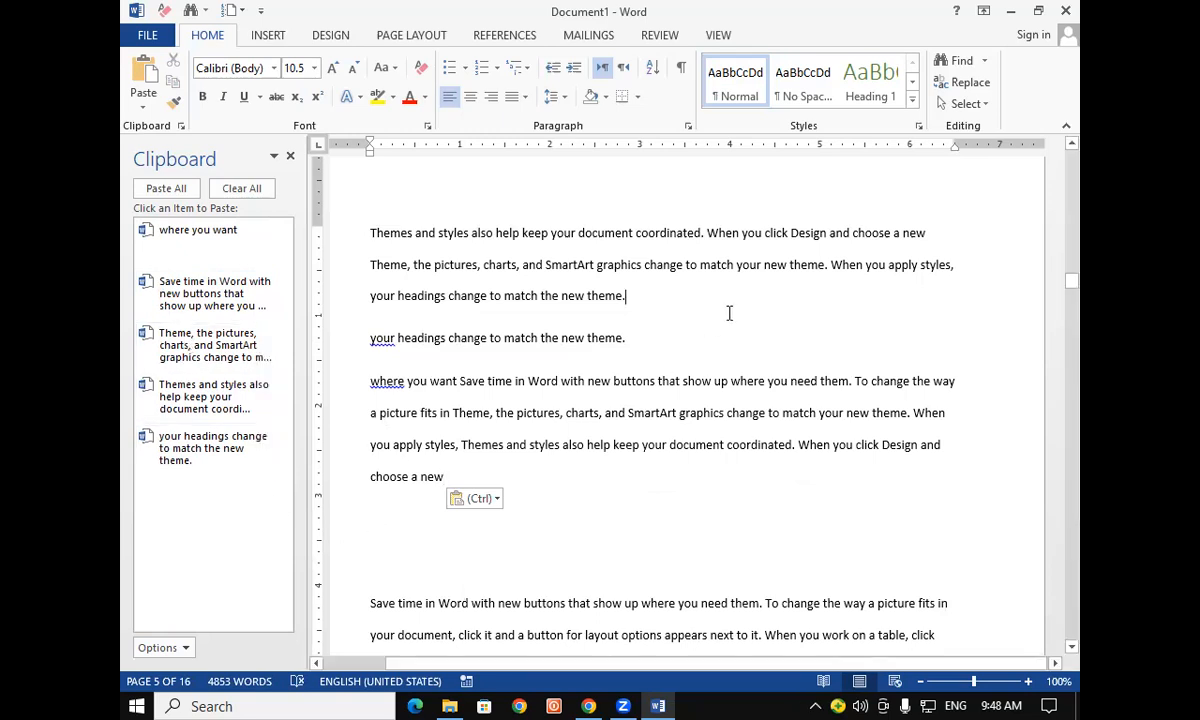
Paste the line "Themes and styles also help keep your document coordinated" on a new line below the "Themes and styles" paragraph.
key("Return")
key("ctrl+v")
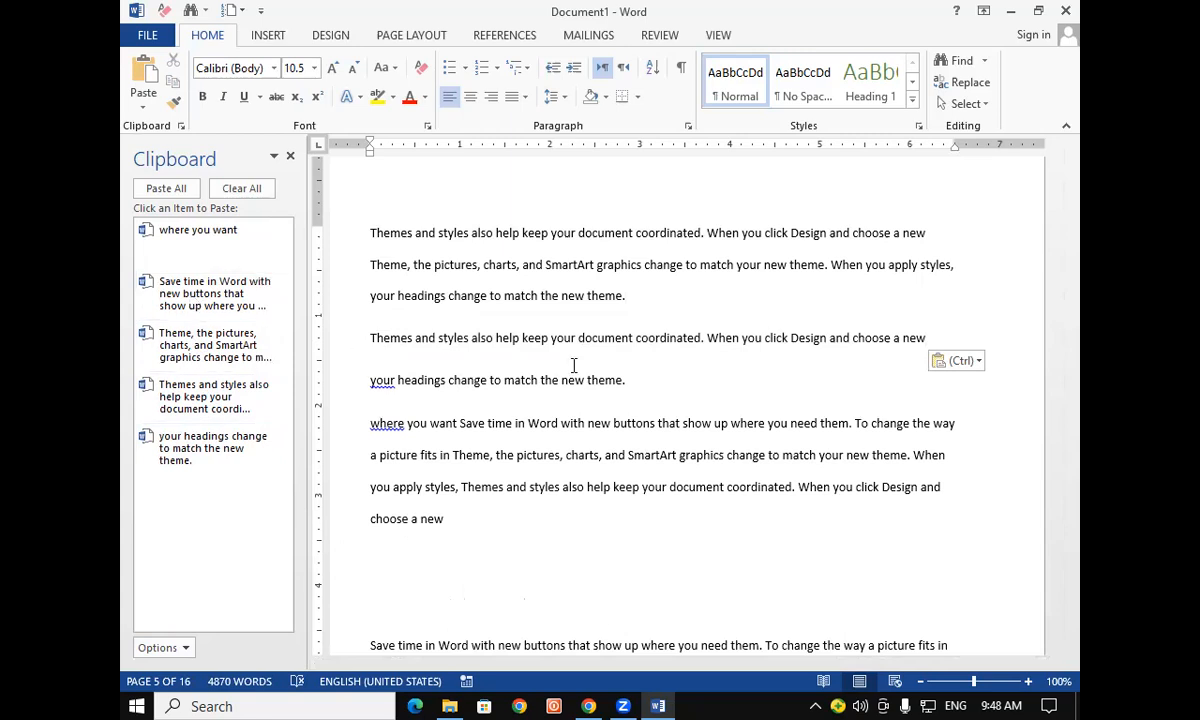
left_click(675, 366)
left_click(926, 342)
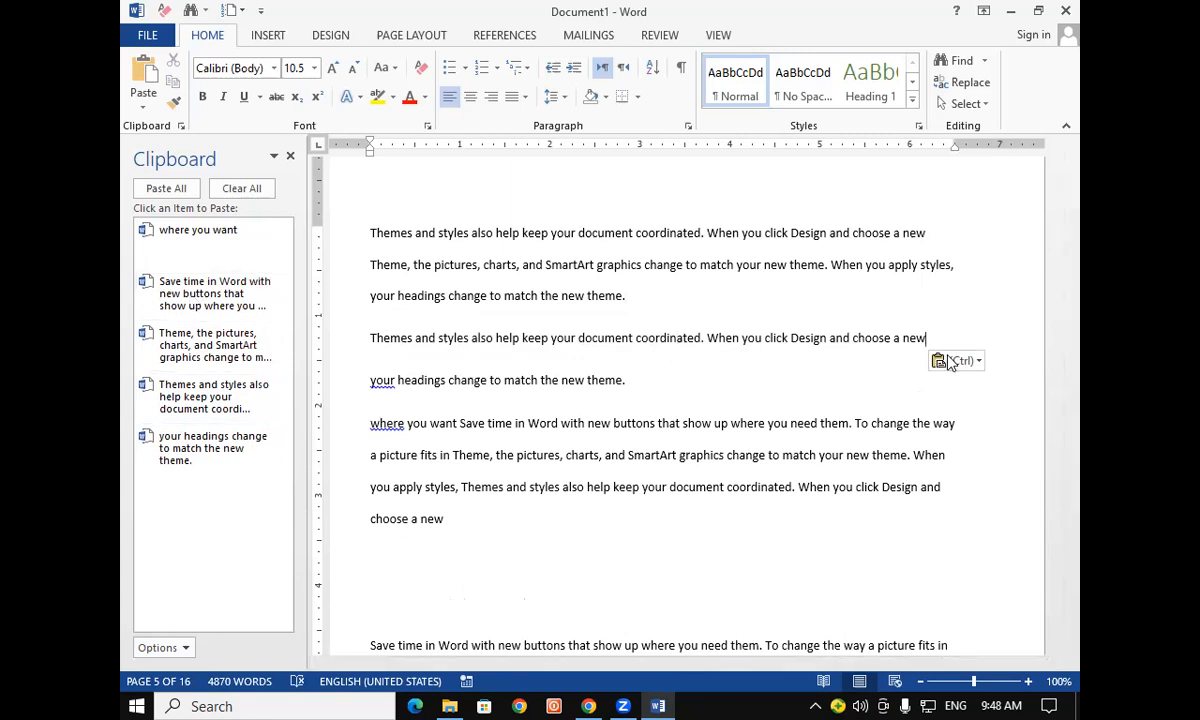
Paste the collected "Save time in Word" line on a new line, and paste it once more on the line below.
key("Return")
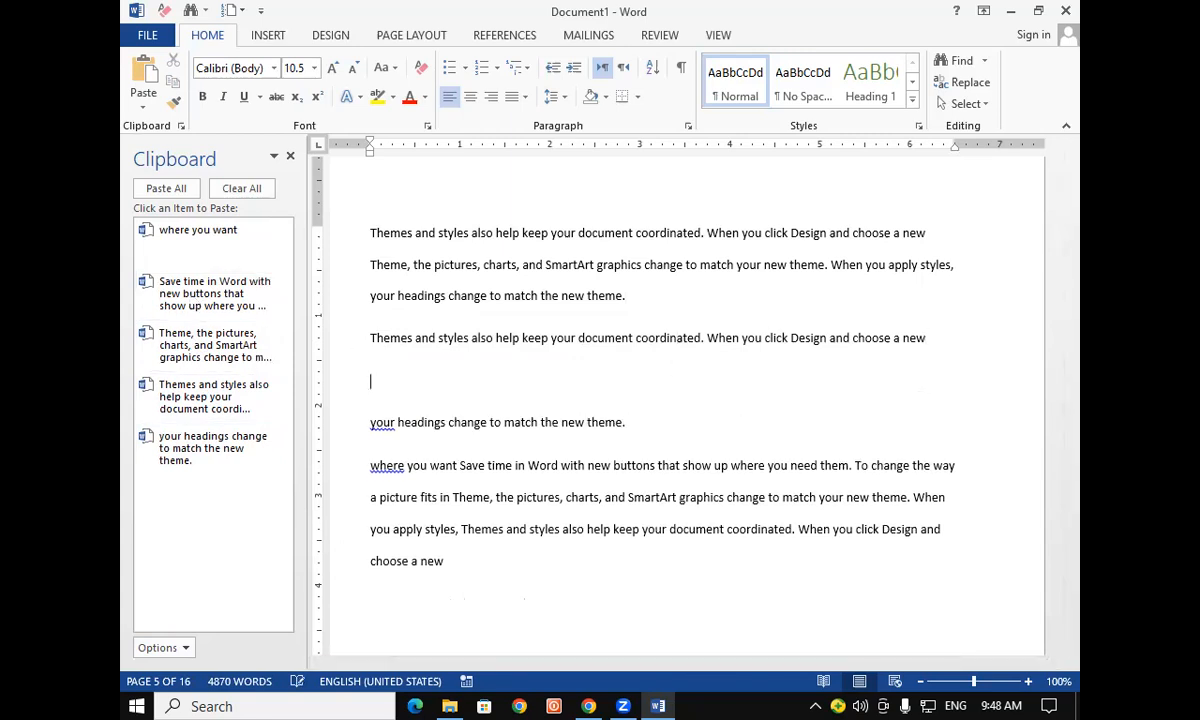
left_click(229, 291)
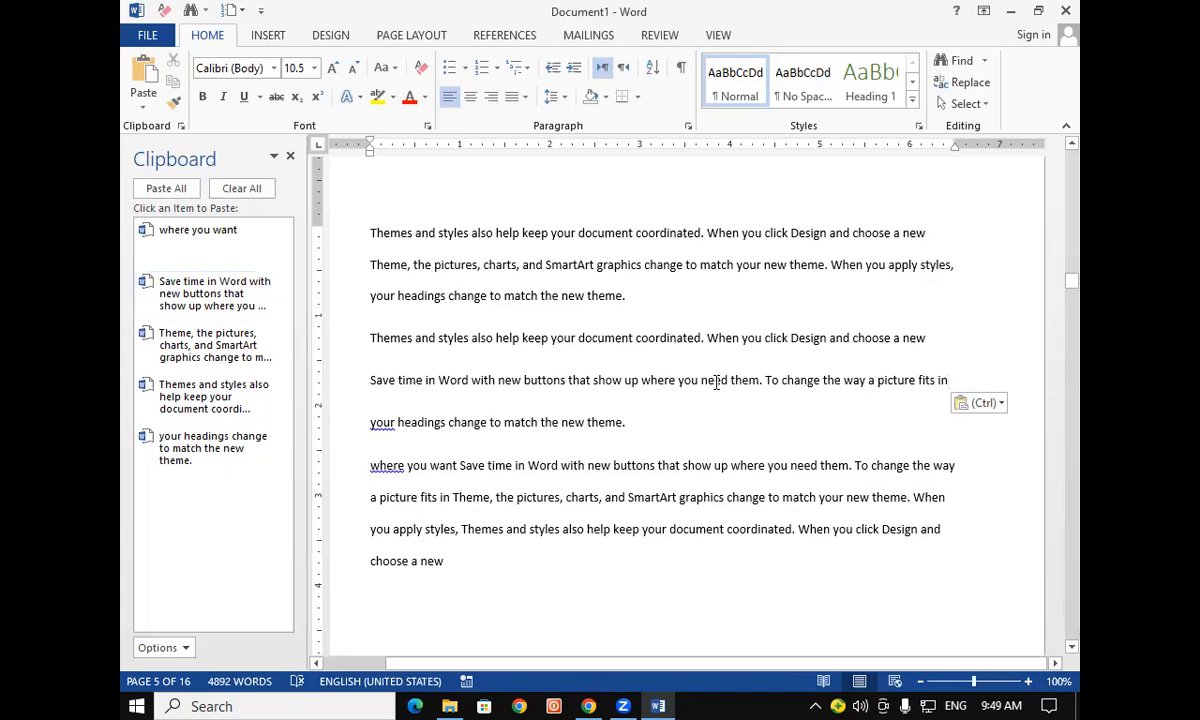
key("Return")
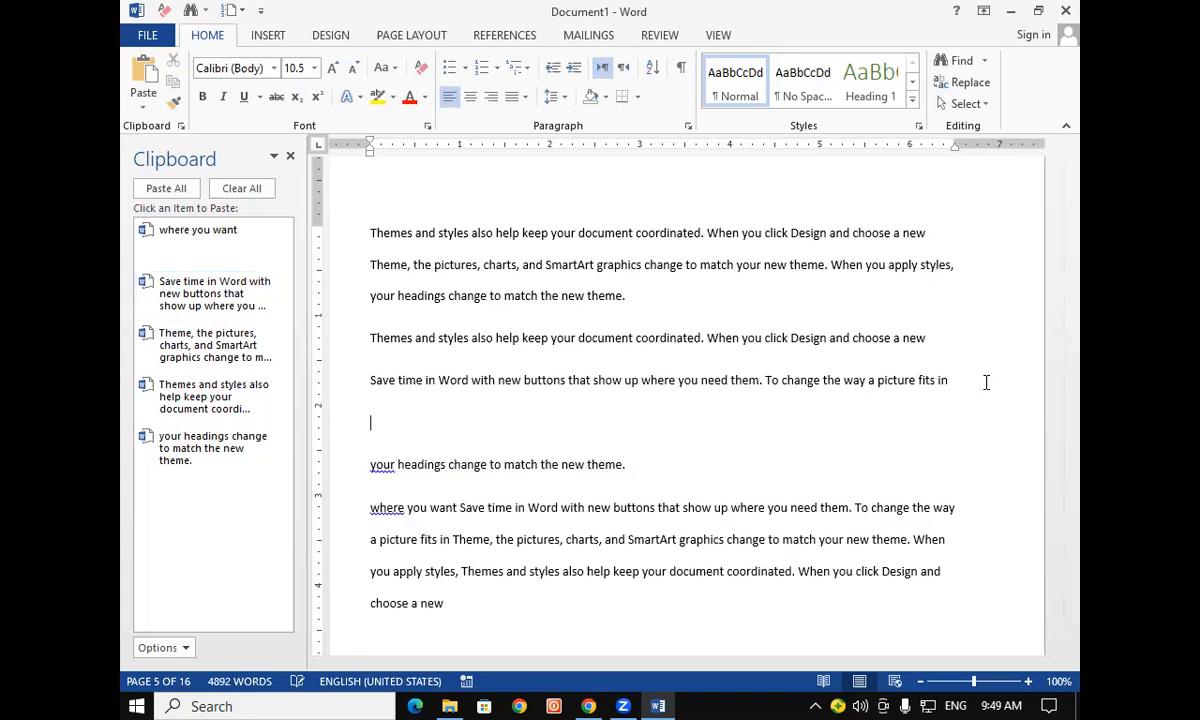
key("ctrl+v")
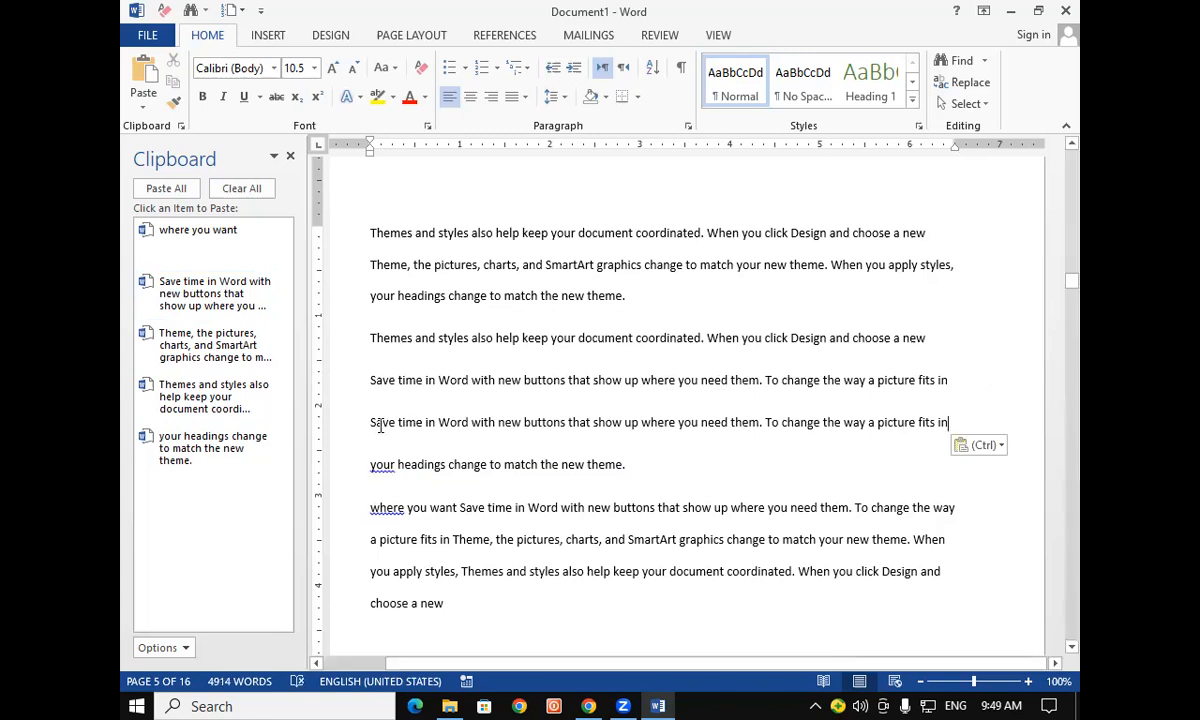
Collect the second and third lines of the "Save time in Word" paragraph in the Clipboard as separate items.
left_click_drag(362, 232, 425, 234)
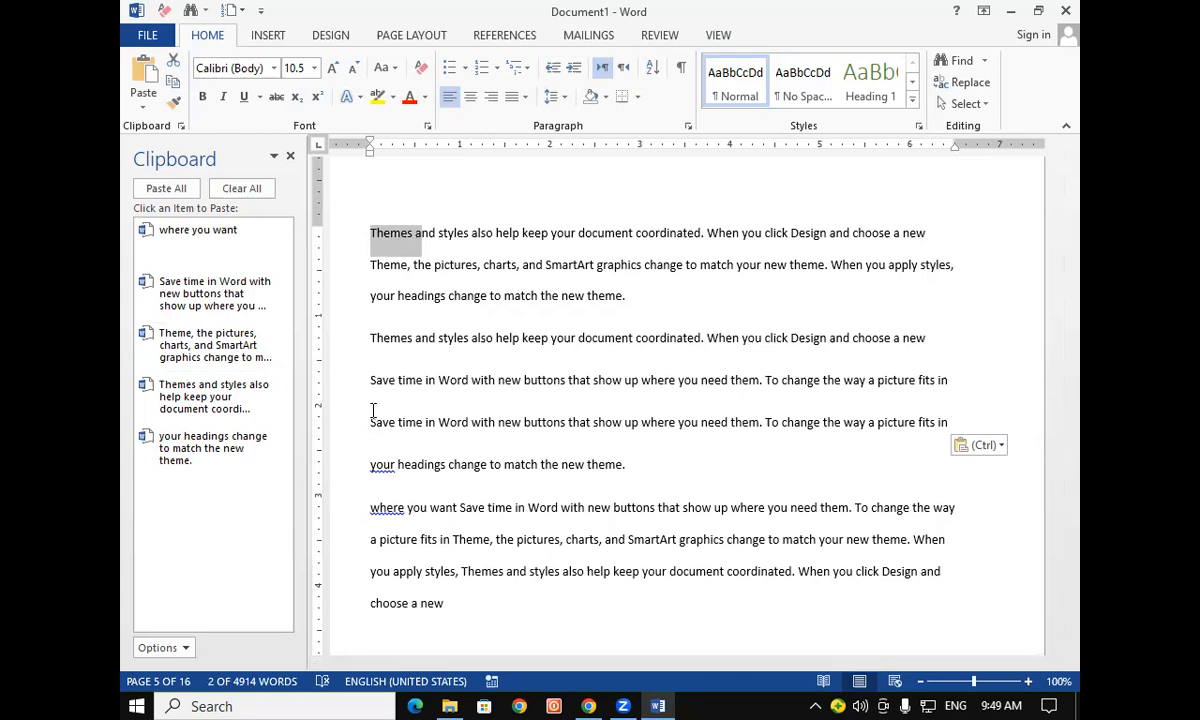
scroll(372, 410, "down", 8)
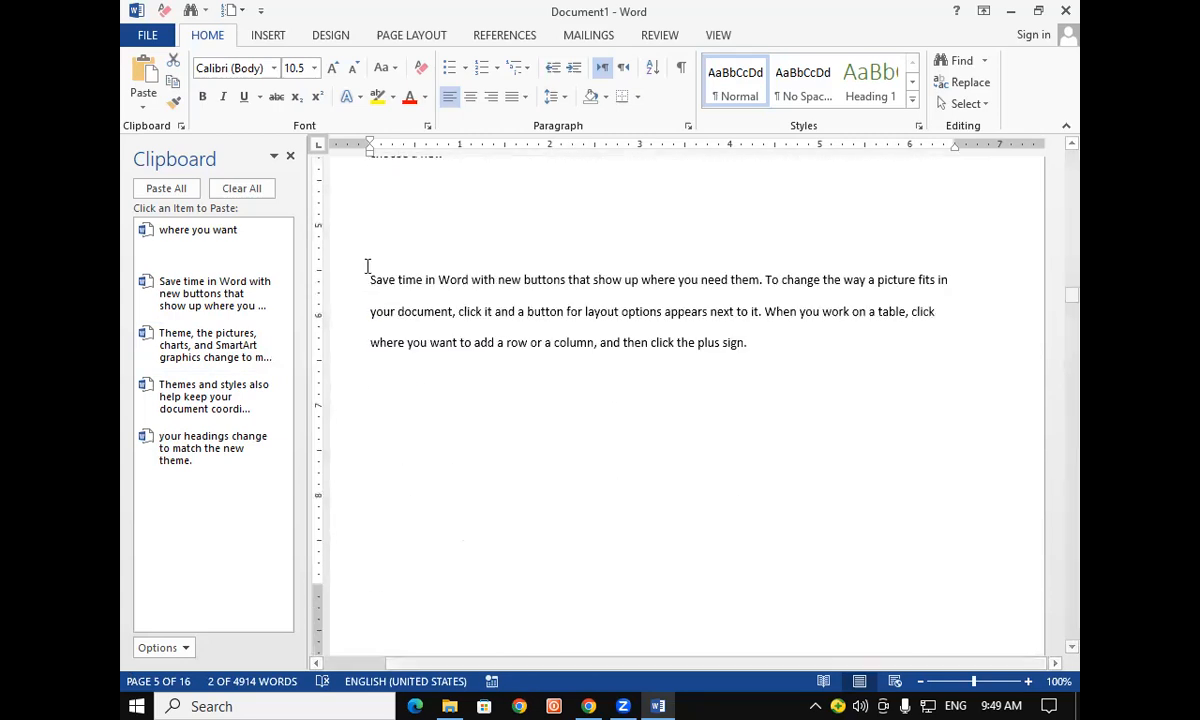
left_click(370, 280)
left_click(956, 283, "shift")
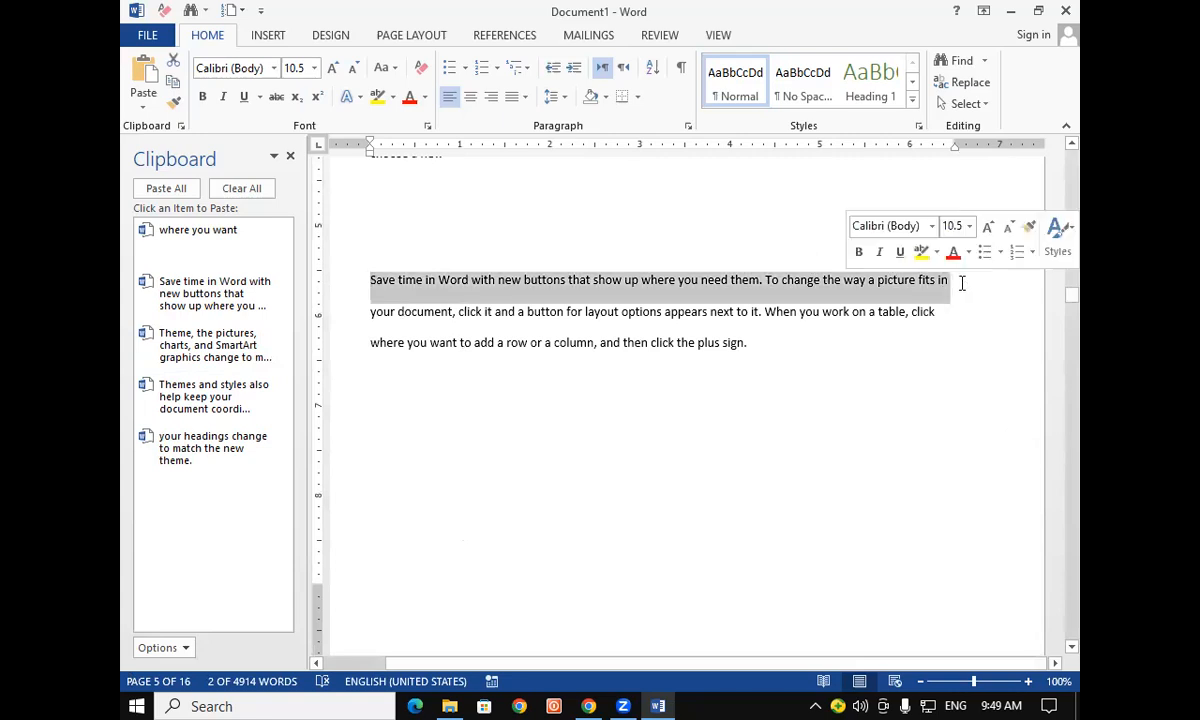
left_click(372, 315)
left_click_drag(524, 318, 959, 316)
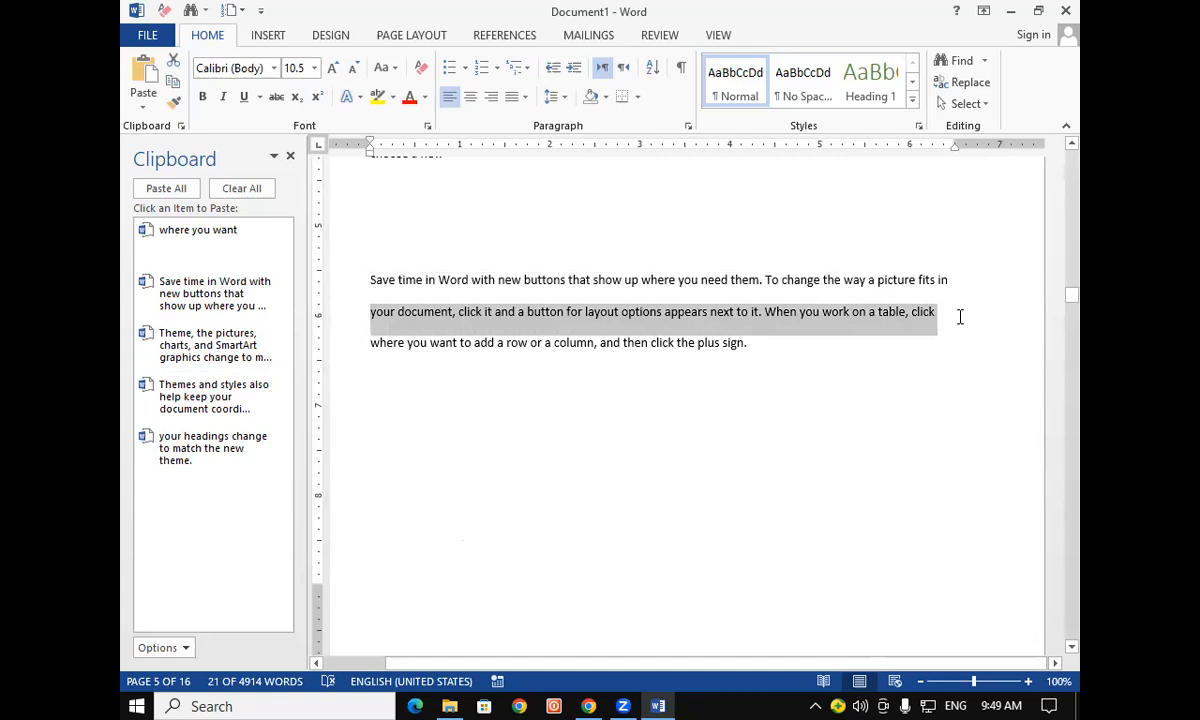
key("ctrl+c")
left_click_drag(367, 346, 810, 362)
key("ctrl+c")
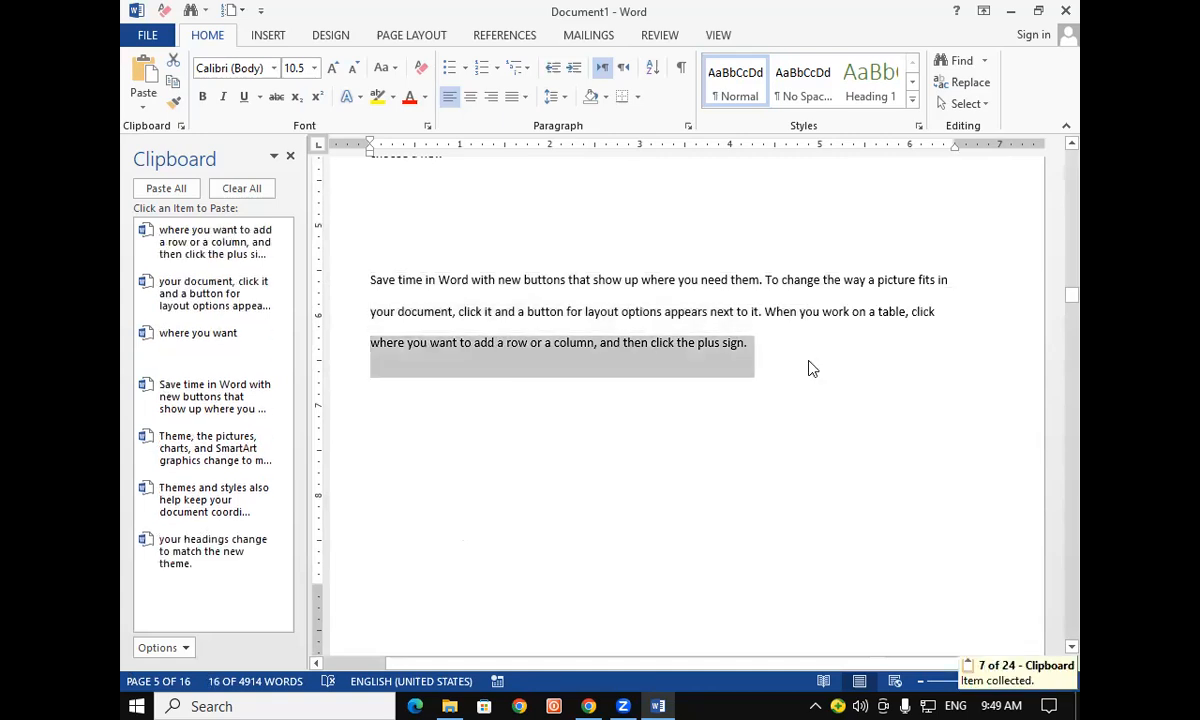
Open Notepad and paste the last copied line, "where you want to add a row or a column, and then click the plus sign.".
key("super+r")
type("n")
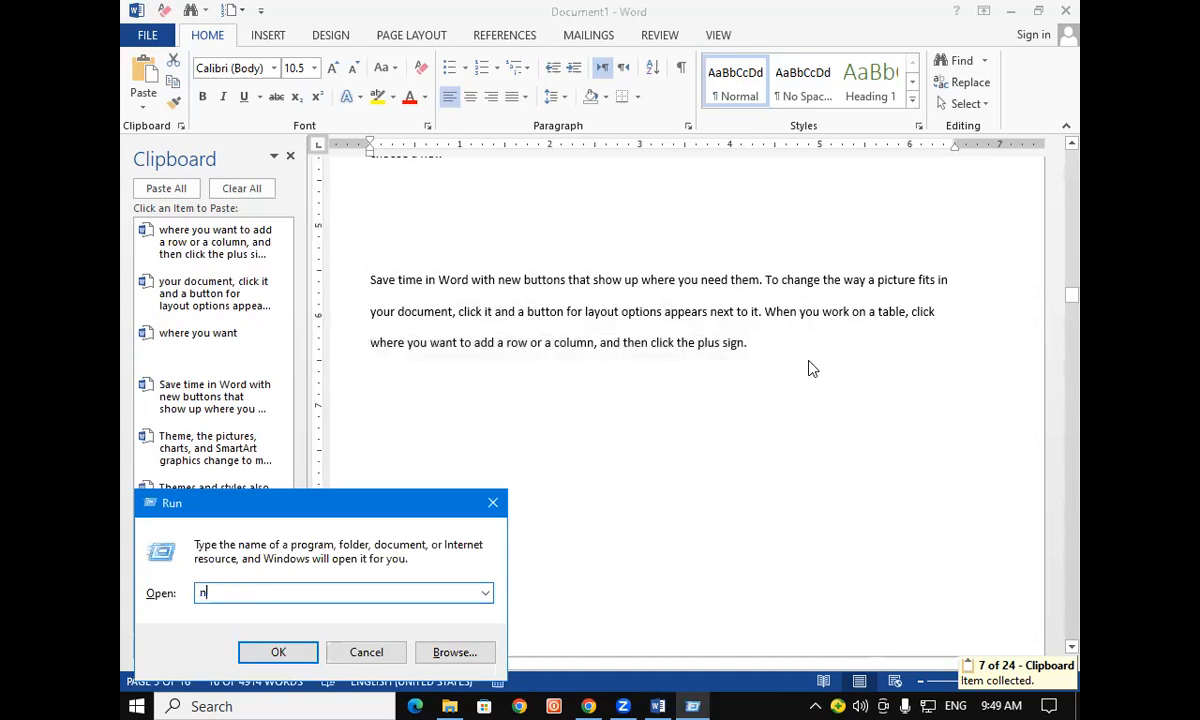
type("ot")
key("Down")
key("Return")
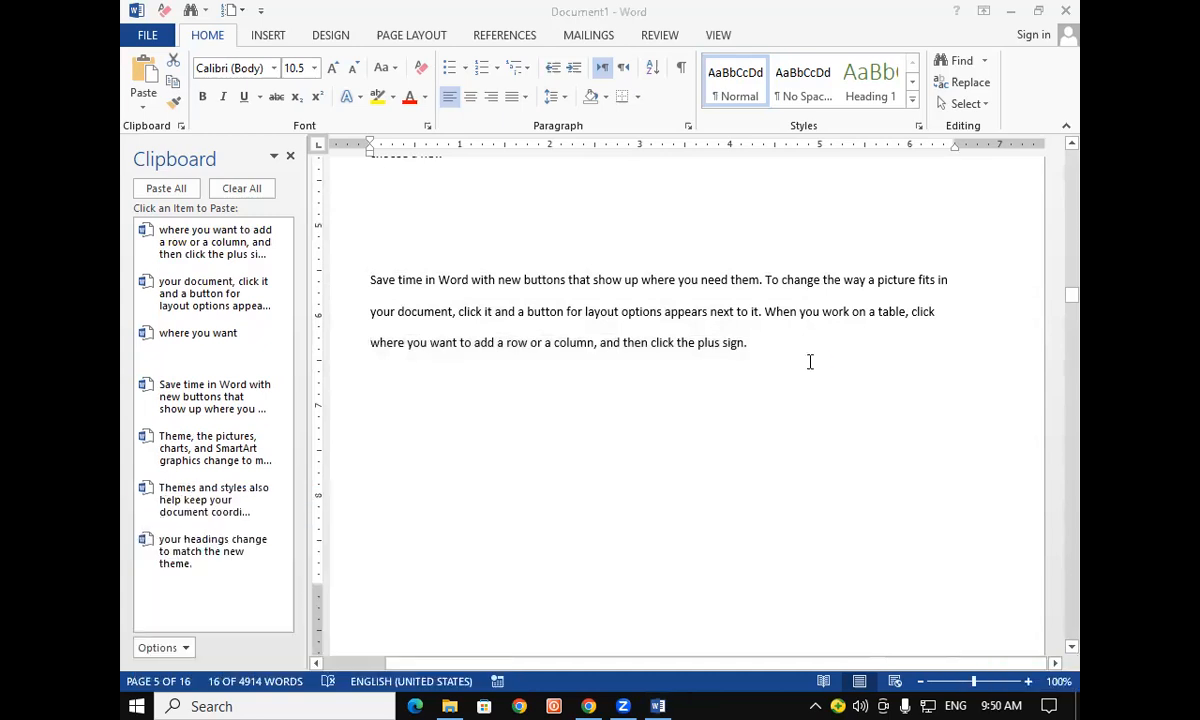
key("ctrl+v")
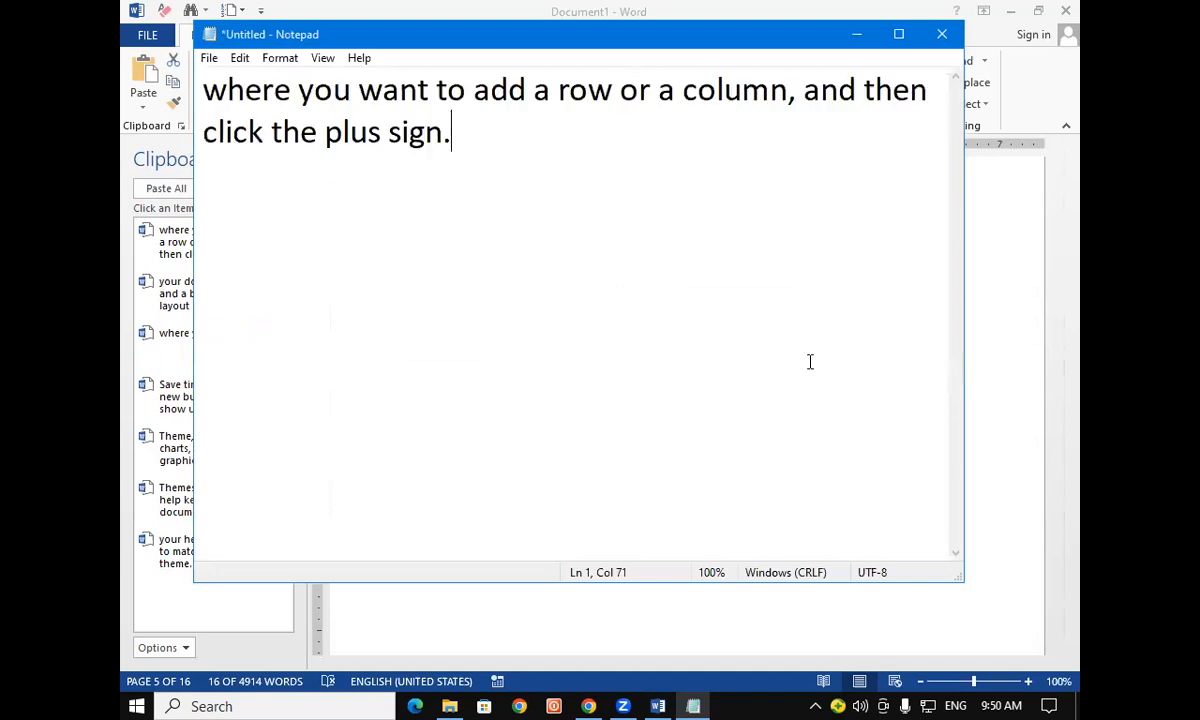
Insert the "Save time in Word" line from the Windows clipboard history on a new line and paste it again below.
key("Return")
key("super+v")
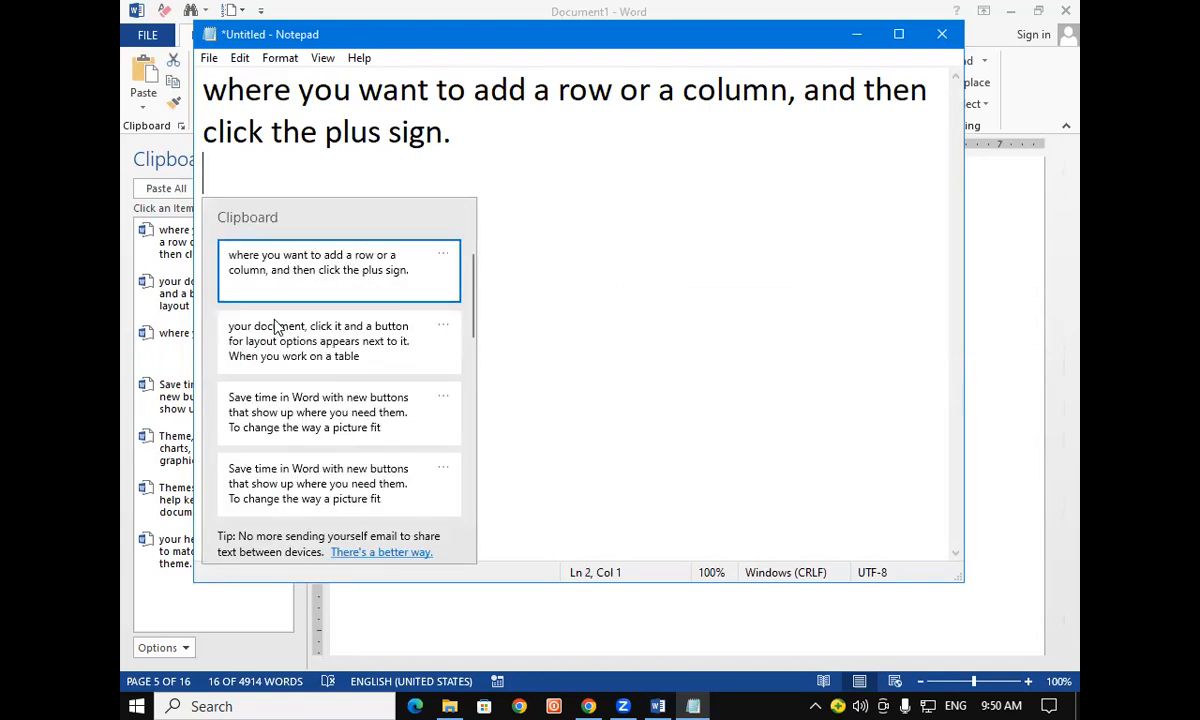
left_click(267, 398)
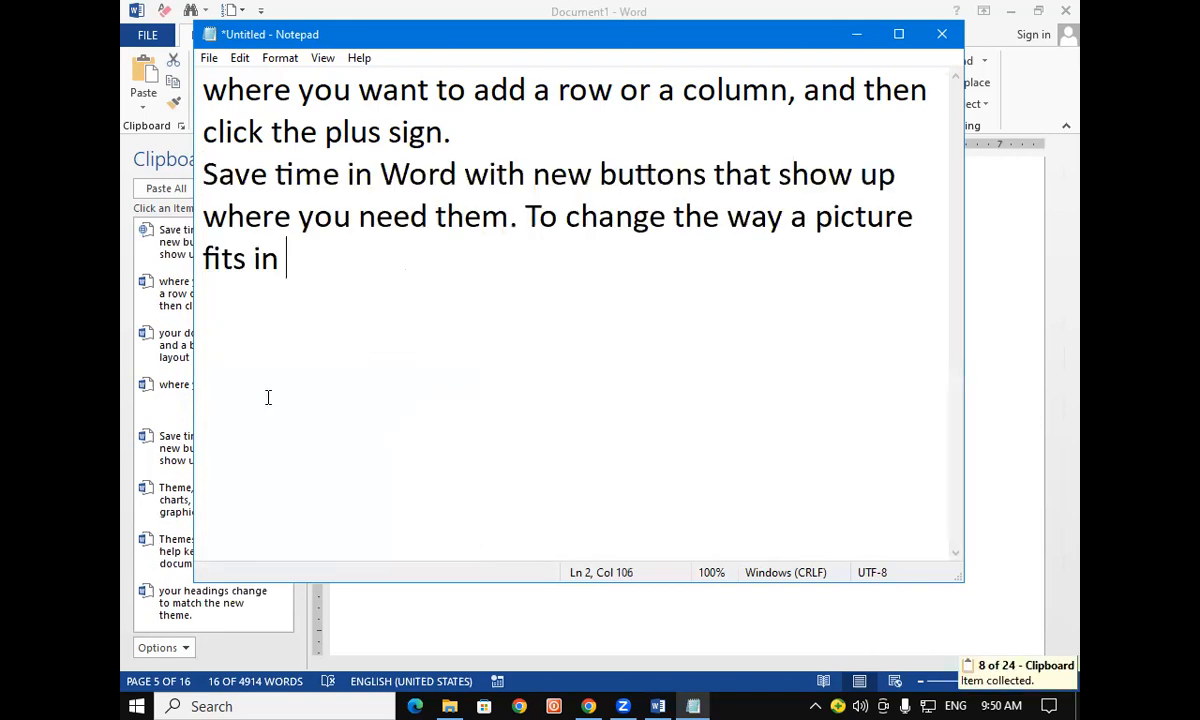
left_click_drag(204, 174, 296, 251)
left_click(296, 251)
key("Return")
key("ctrl+v")
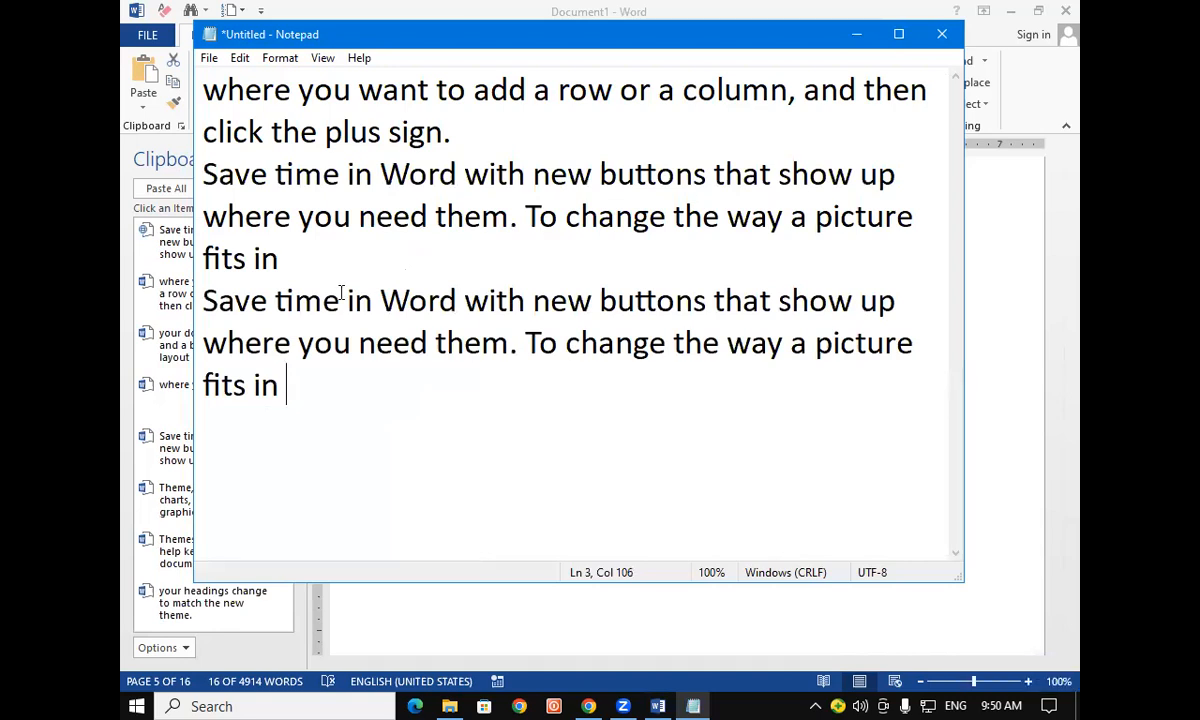
Close Notepad without saving the text and hide the Clipboard pane in Word.
left_click(940, 35)
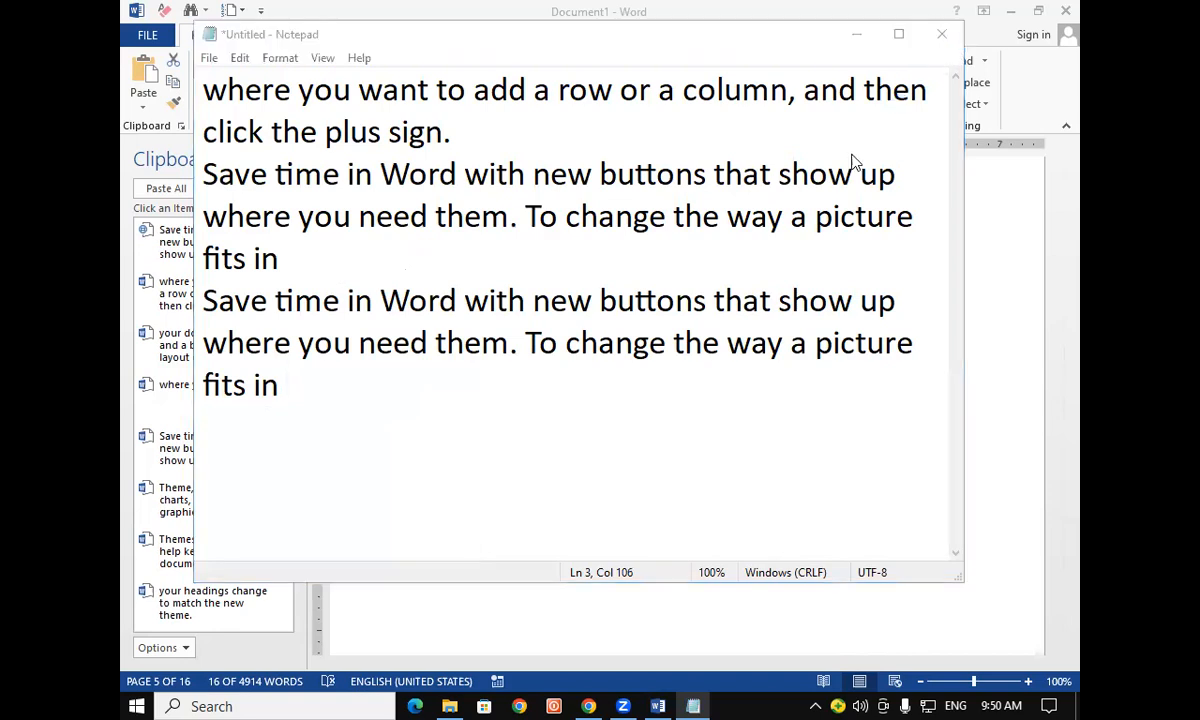
left_click(631, 356)
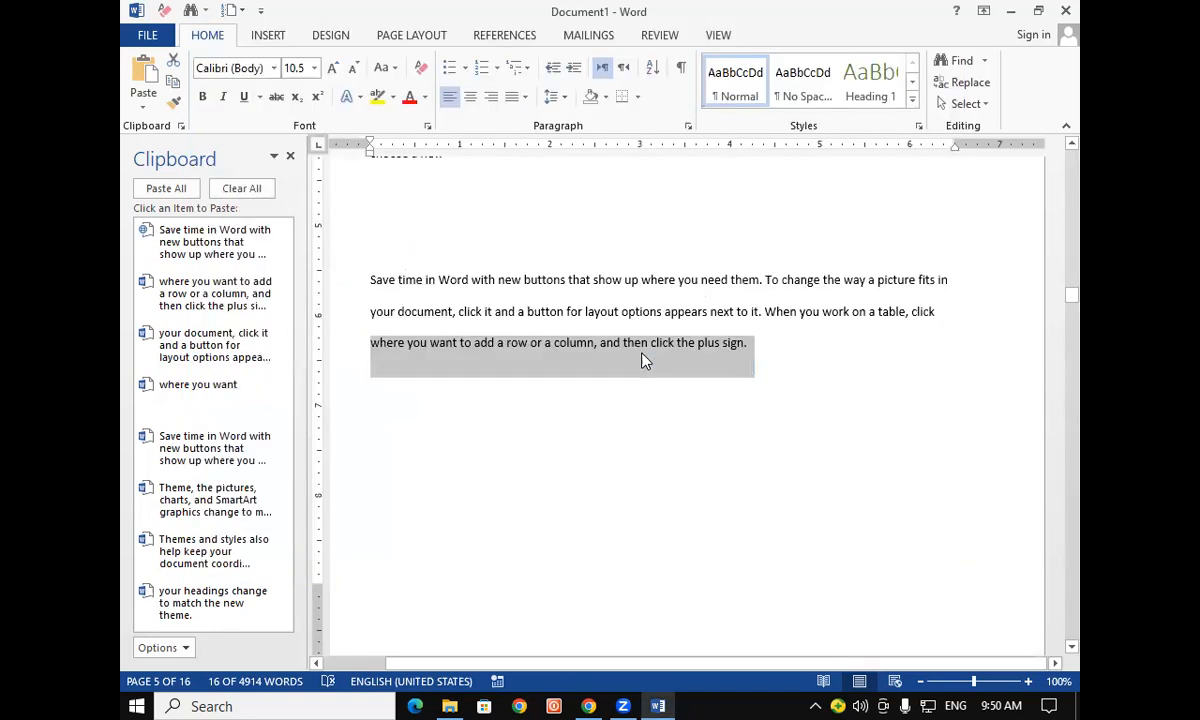
left_click(589, 383)
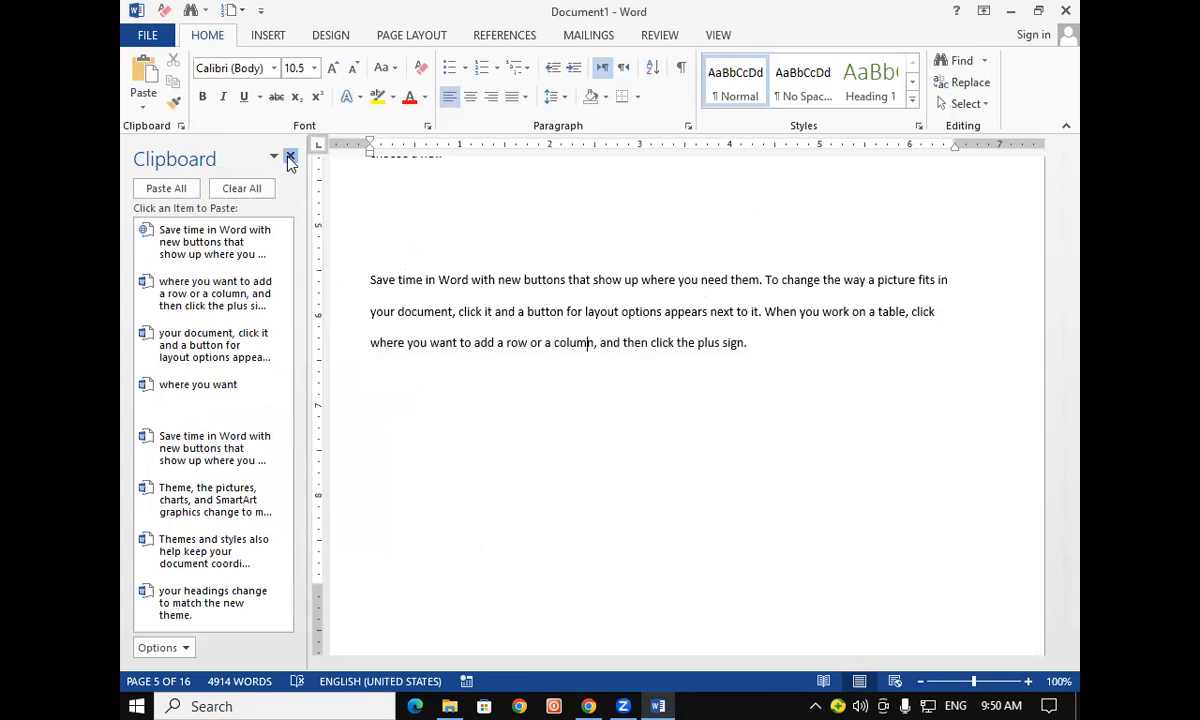
left_click(289, 159)
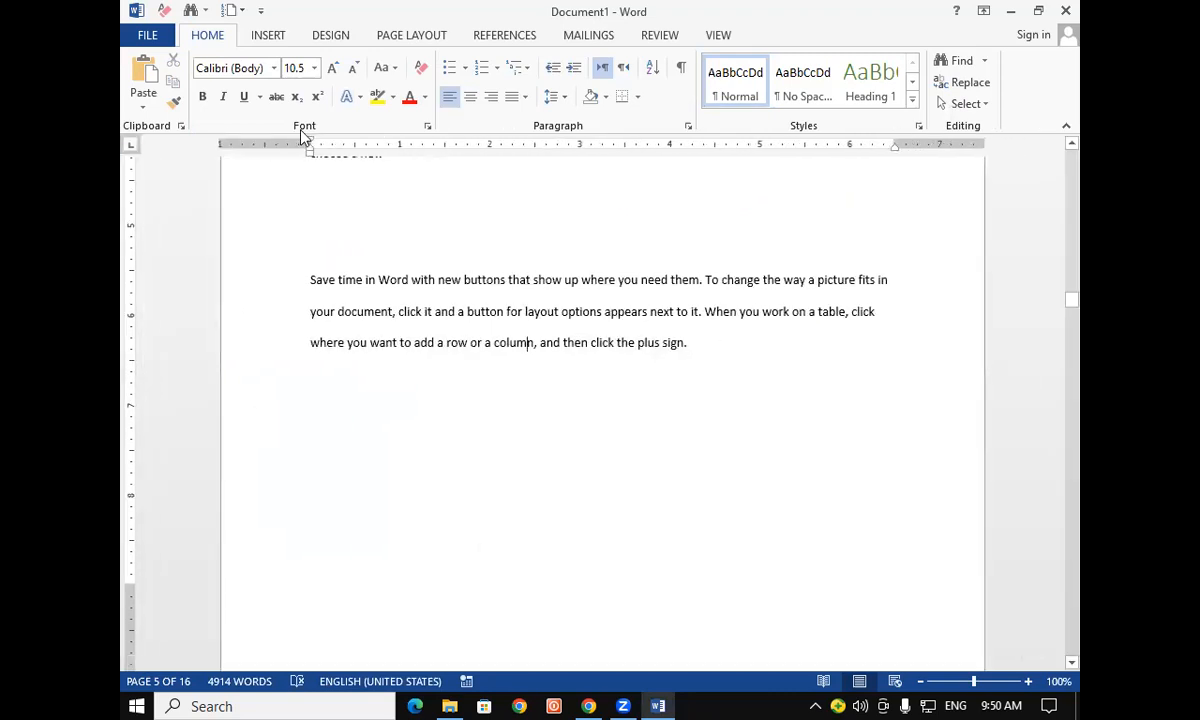